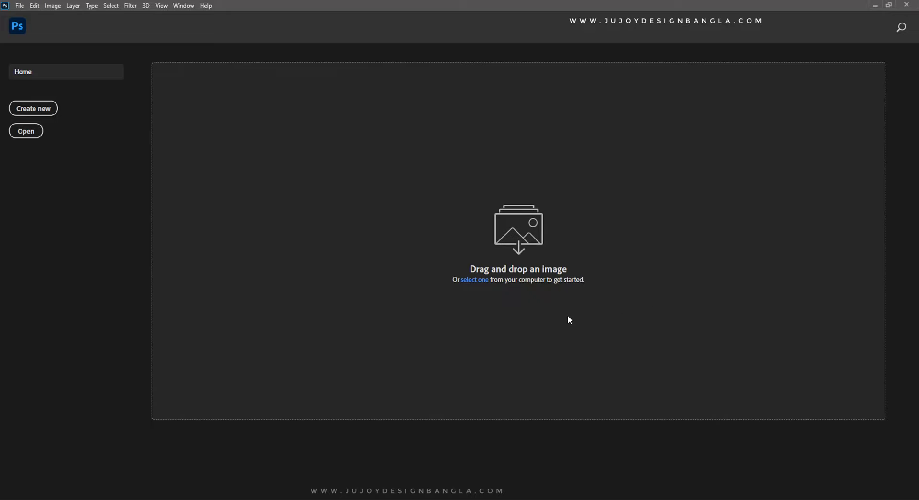
Create a new document from the Custom preset, 3000 x 3000 pixels at 300 pixels per inch.
click(26, 109)
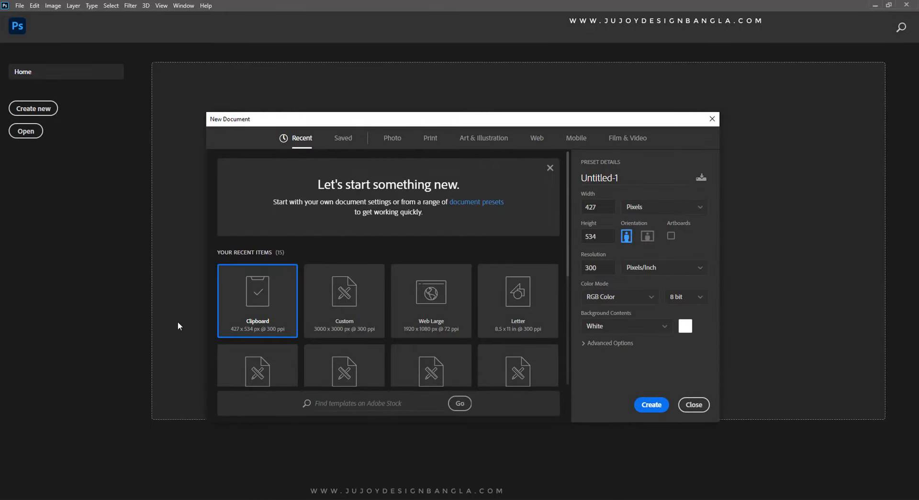
click(357, 295)
click(605, 205)
key(Tab)
key(Tab)
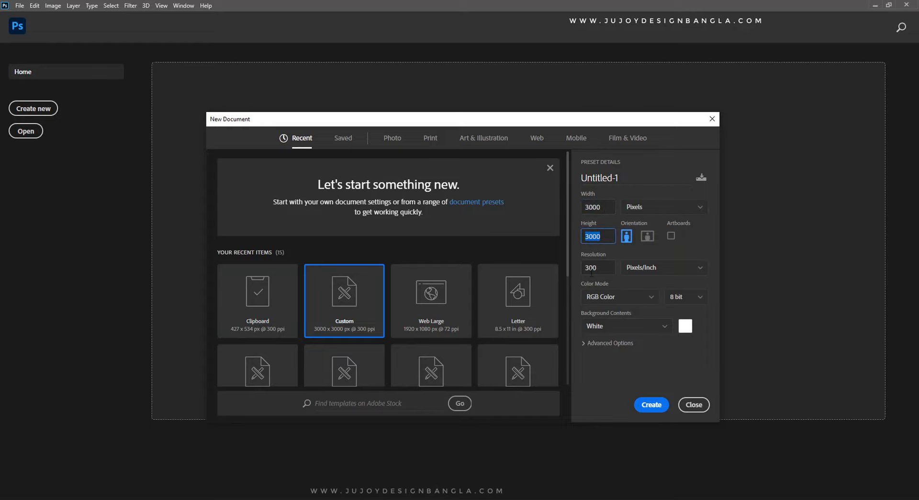
click(659, 407)
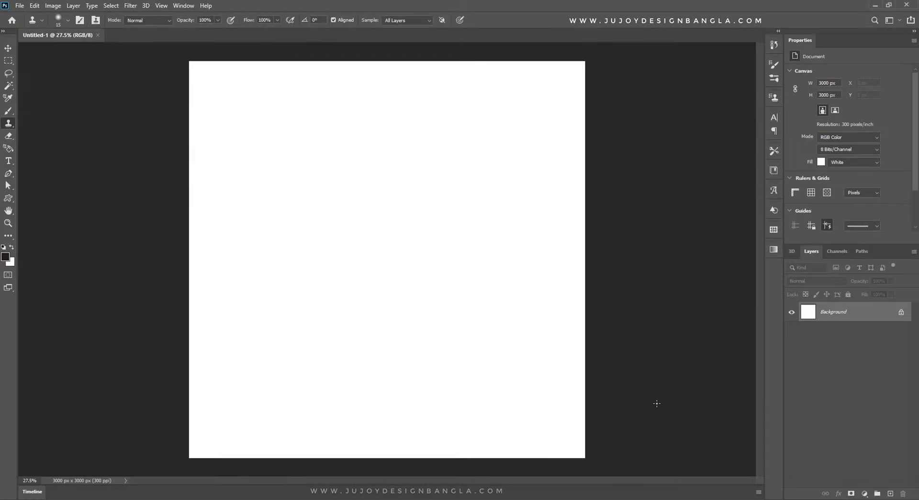
Add a Gradient Fill layer above the background using the Blue_20 preset from the Blues group.
click(866, 492)
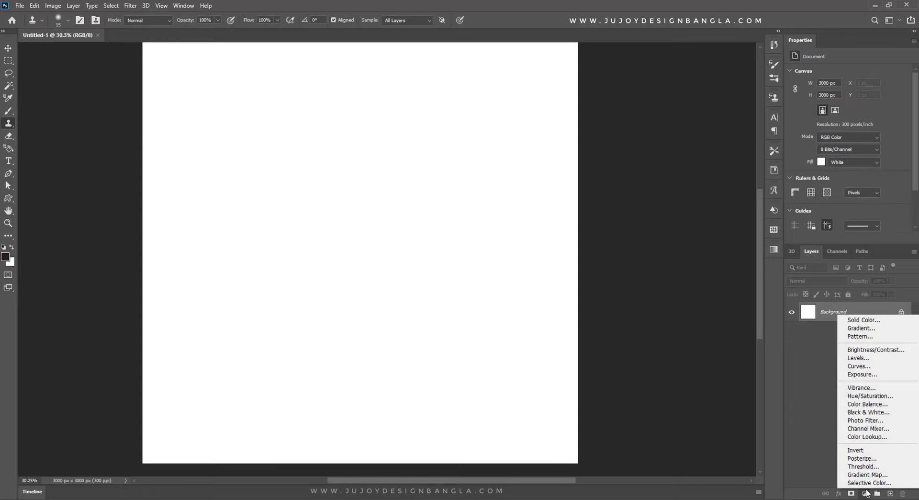
click(858, 326)
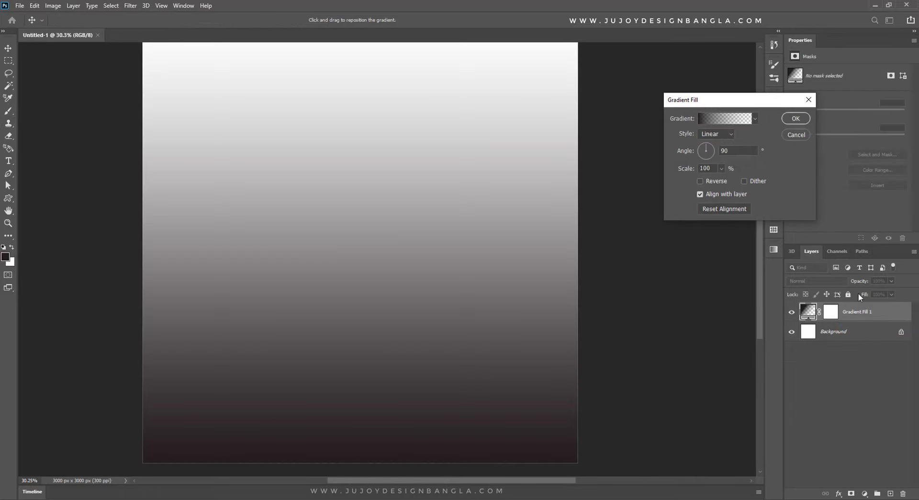
click(714, 120)
click(607, 123)
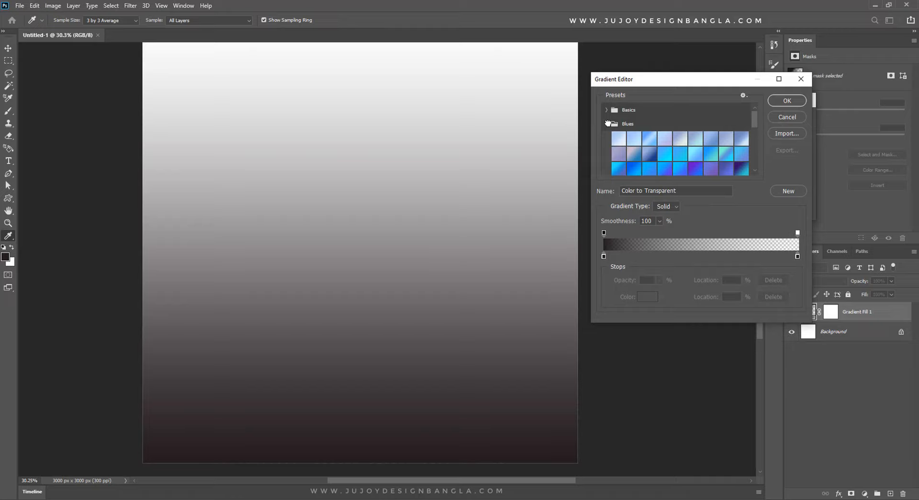
scroll(668, 159, down, 1)
click(634, 153)
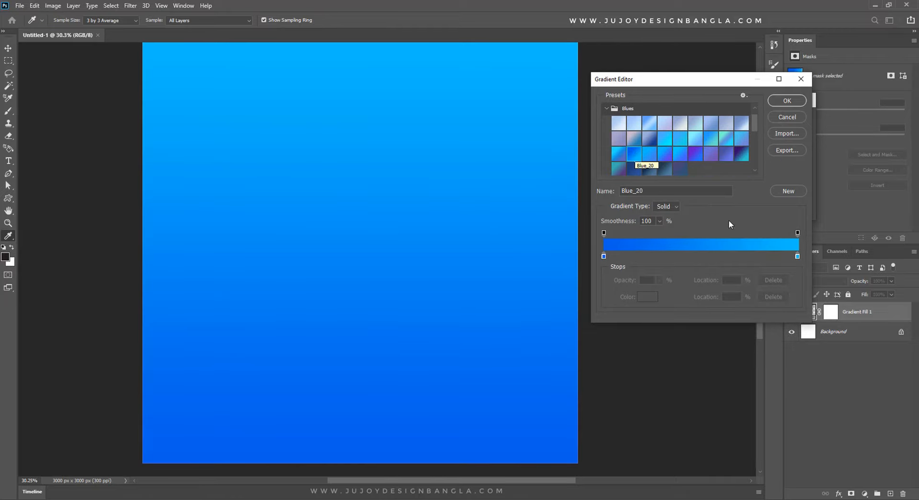
Change the gradient's color stop at location 100% to a pale sky blue.
click(798, 256)
click(648, 297)
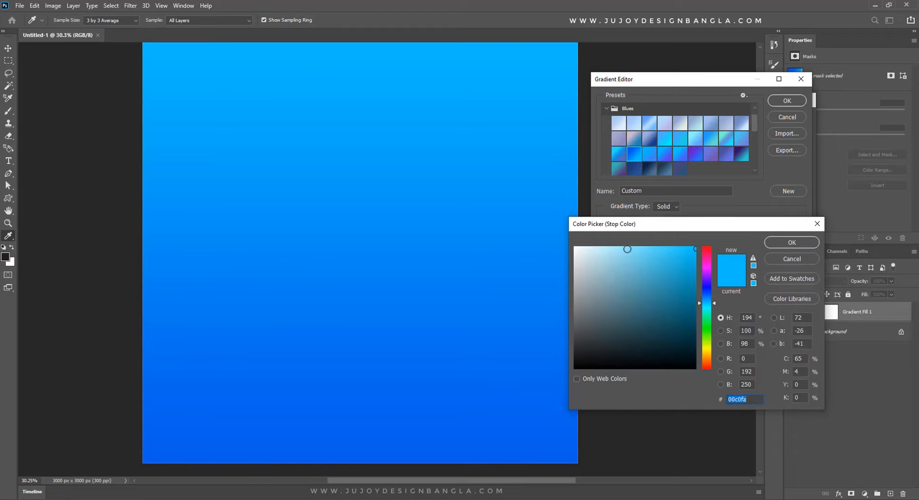
click(627, 249)
click(792, 242)
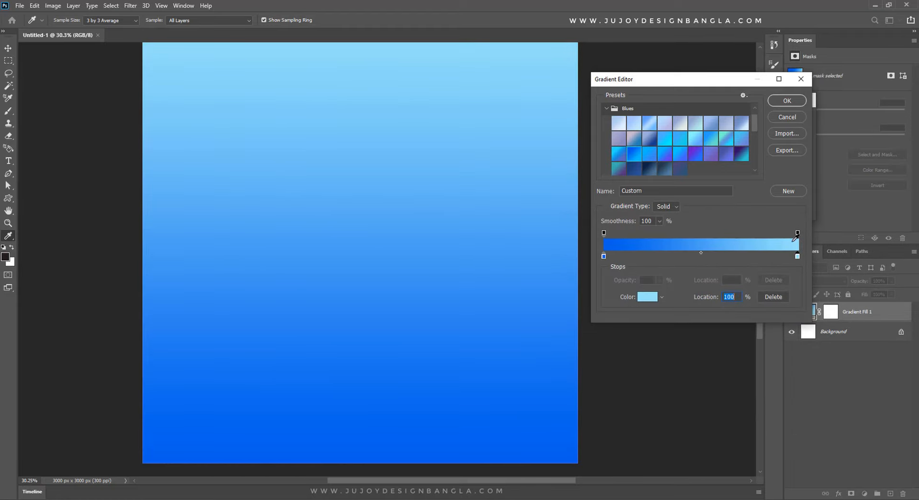
Set the gradient's color stop at location 0% to blue 1e6be0 and accept the edited gradient.
click(604, 256)
click(648, 297)
click(680, 262)
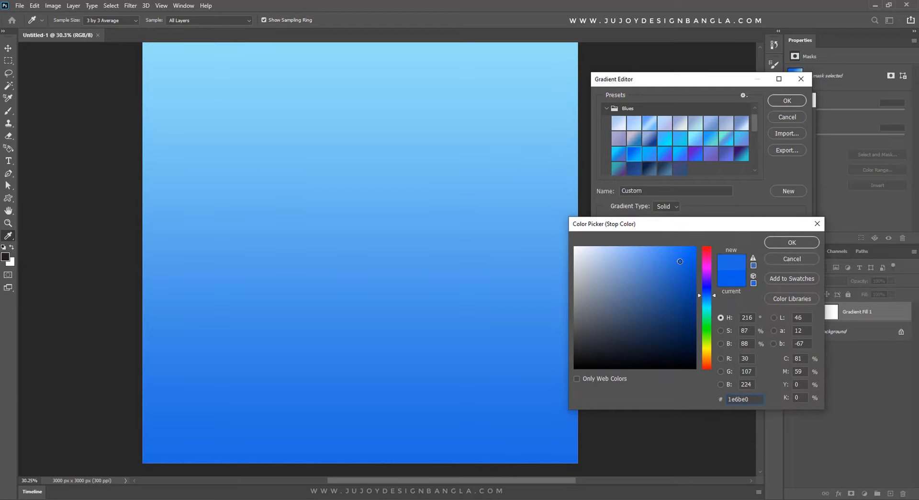
click(767, 244)
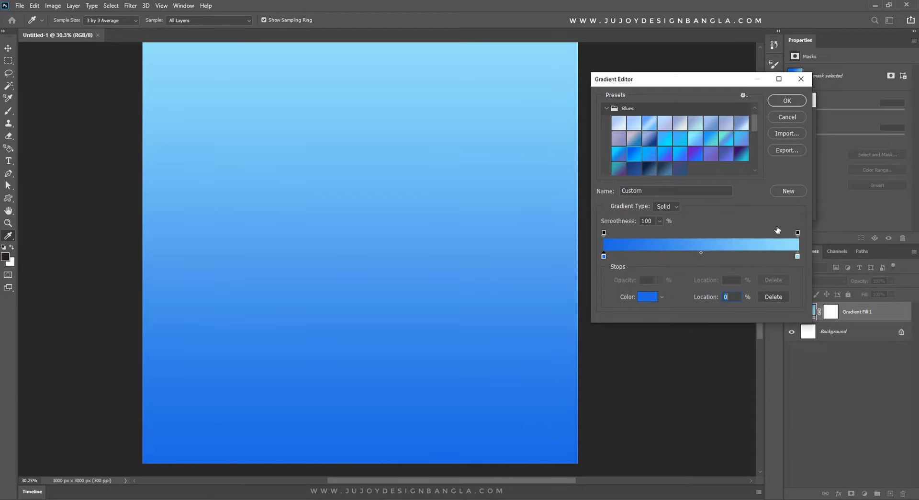
click(786, 101)
Make the gradient fill Radial and reversed so the light blue is in the center, and apply it.
click(728, 135)
click(719, 141)
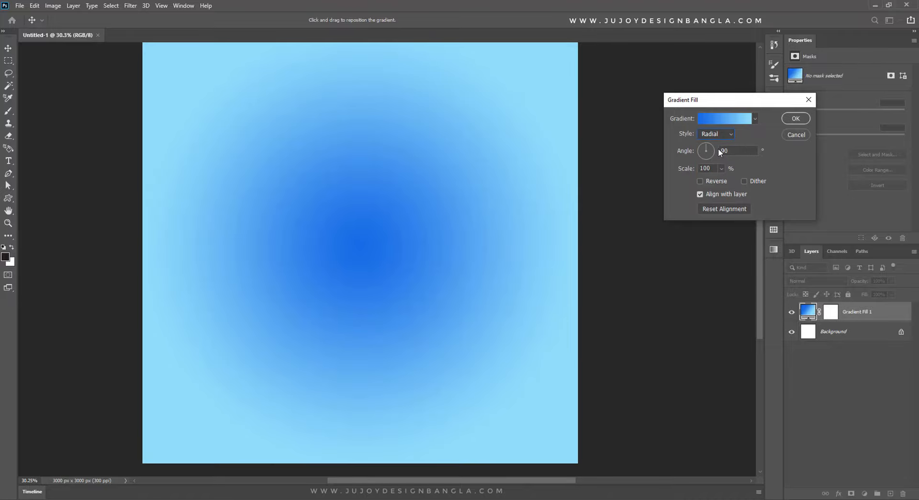
click(699, 182)
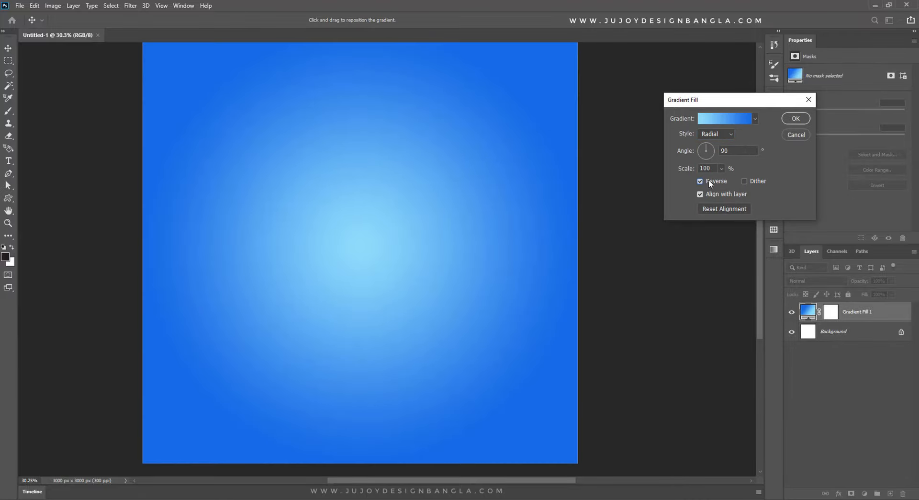
click(795, 117)
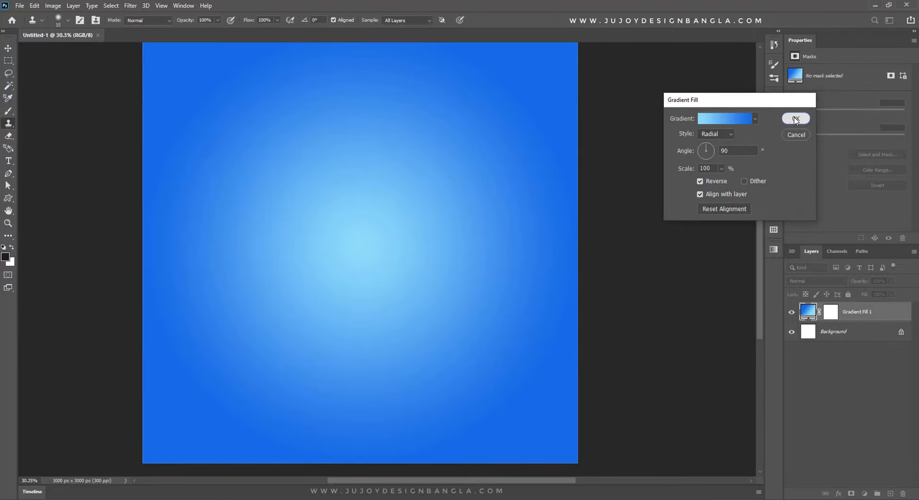
Place the road PNG from the 26 May 2021 folder into the document above the gradient fill.
click(891, 494)
key(alt+Tab)
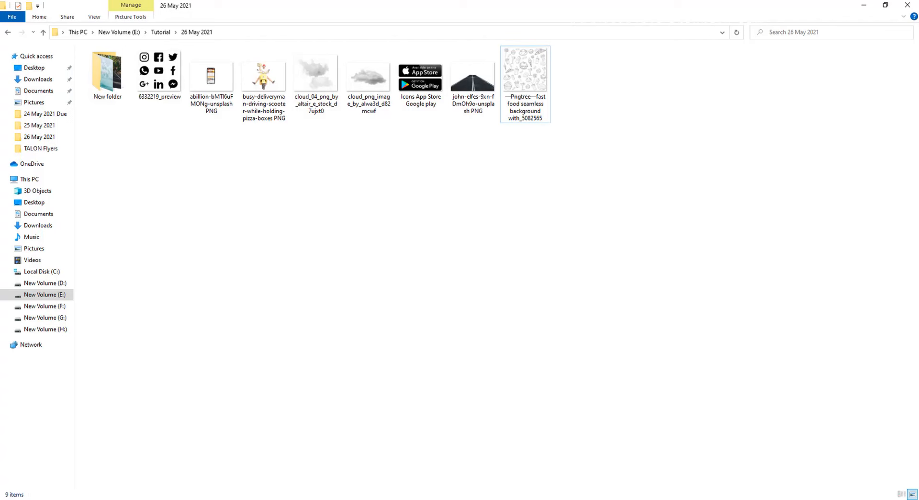
click(470, 85)
drag(470, 84, 498, 218)
drag(473, 88, 346, 376)
Move the road down to the canvas's bottom edge and scale it to 12.27% so it spans the full width.
key(ctrl+t)
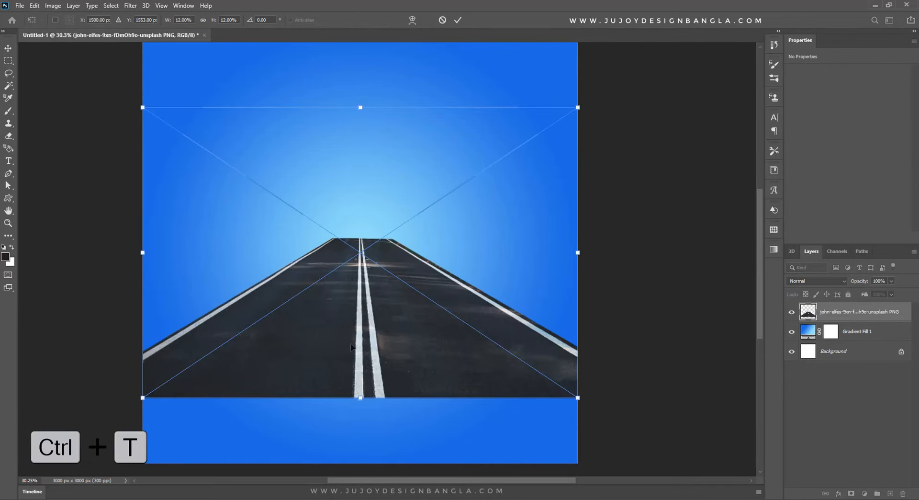
drag(604, 104, 610, 94)
drag(364, 328, 362, 429)
drag(604, 193, 606, 197)
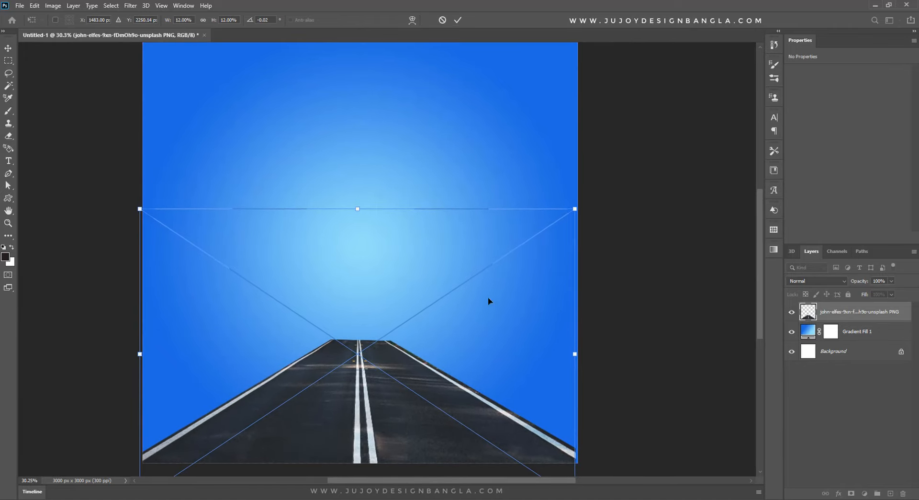
drag(579, 205, 580, 206)
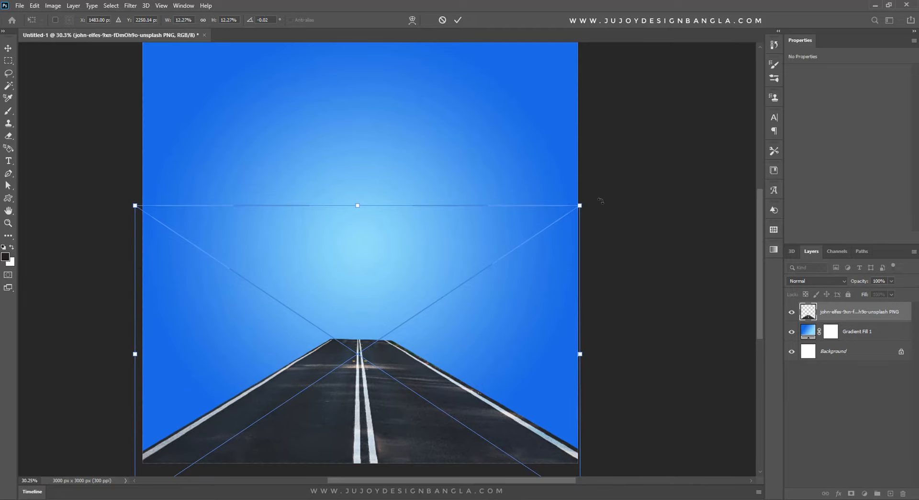
drag(492, 426, 491, 426)
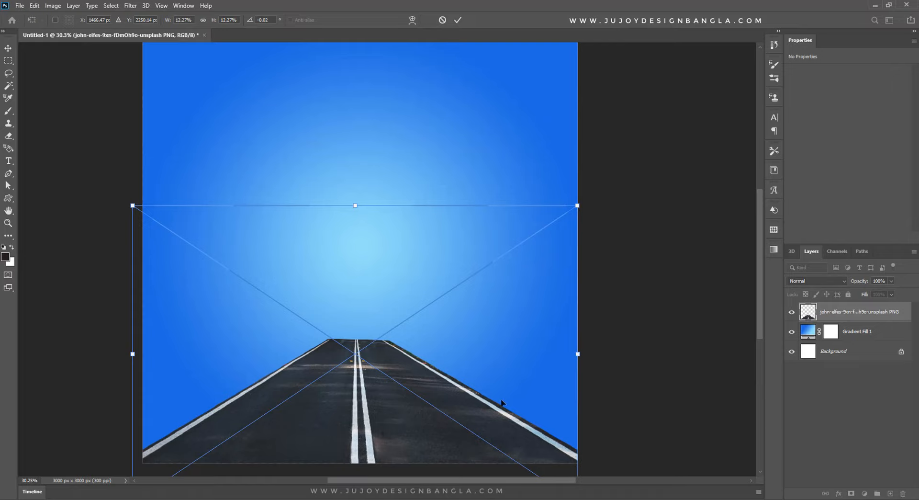
key(Return)
key(s)
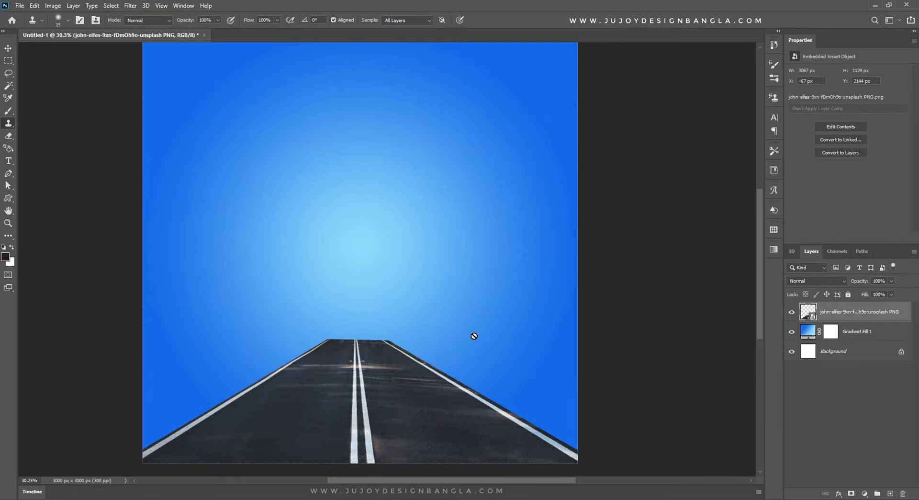
Rasterize the road smart object layer into a regular pixel layer.
scroll(474, 335, down, 2)
right_click(878, 324)
click(808, 317)
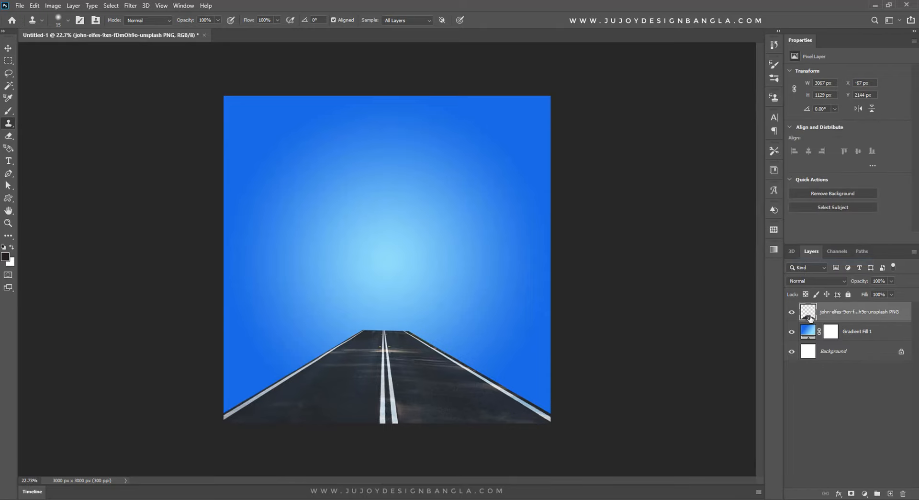
Select the road's left lane with the Polygonal Lasso, between the white edge line and the center line.
click(9, 73)
click(58, 82)
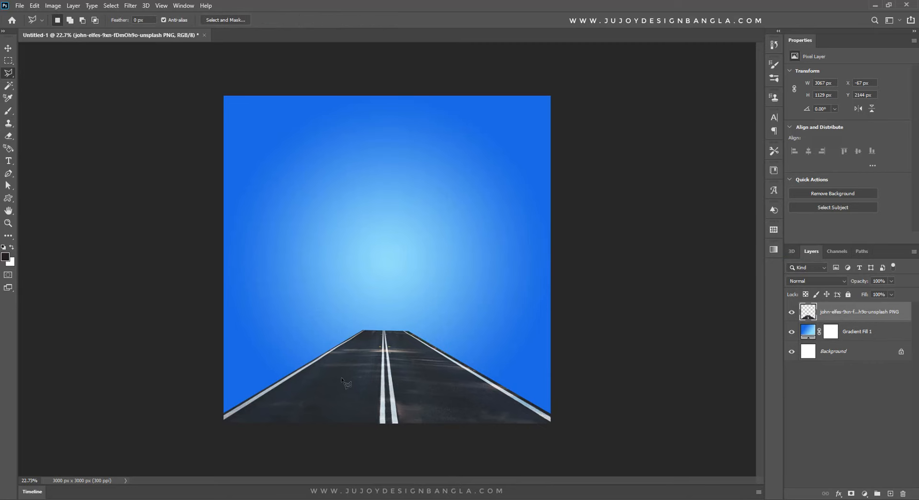
scroll(348, 377, up, 9)
scroll(347, 377, up, 1)
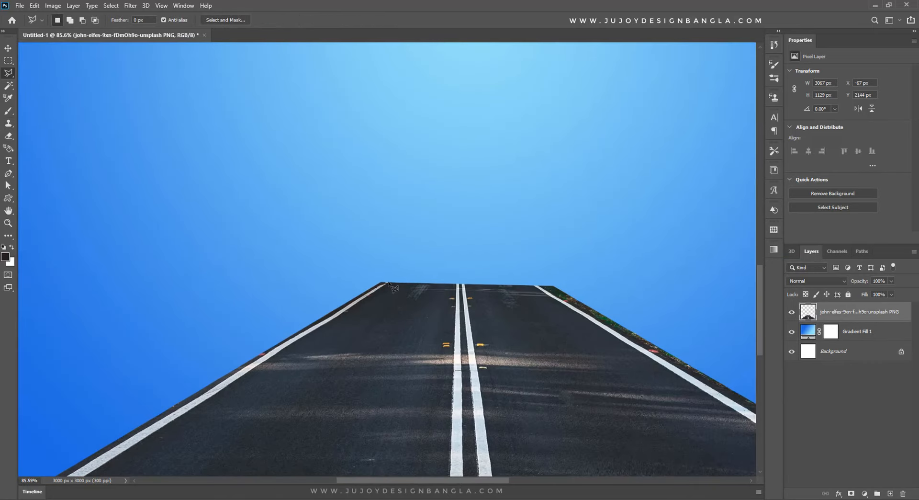
click(389, 283)
drag(268, 428, 422, 247)
drag(38, 425, 115, 402)
click(87, 412)
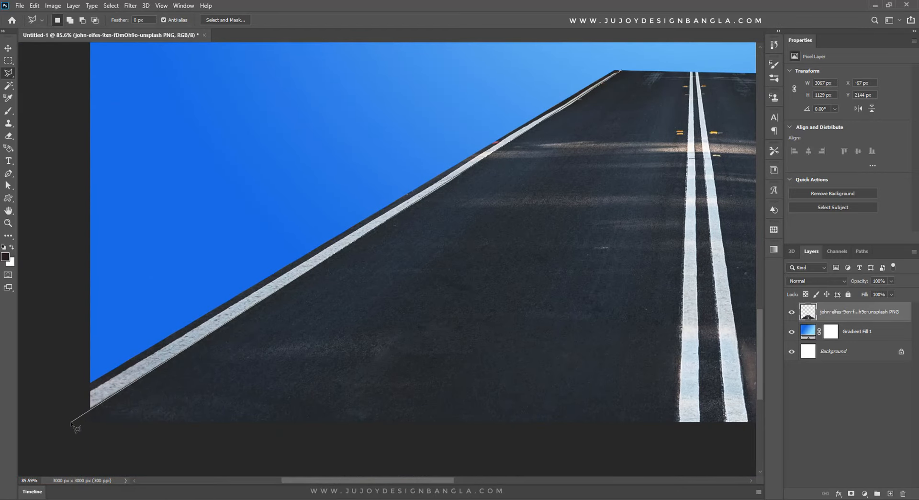
click(71, 422)
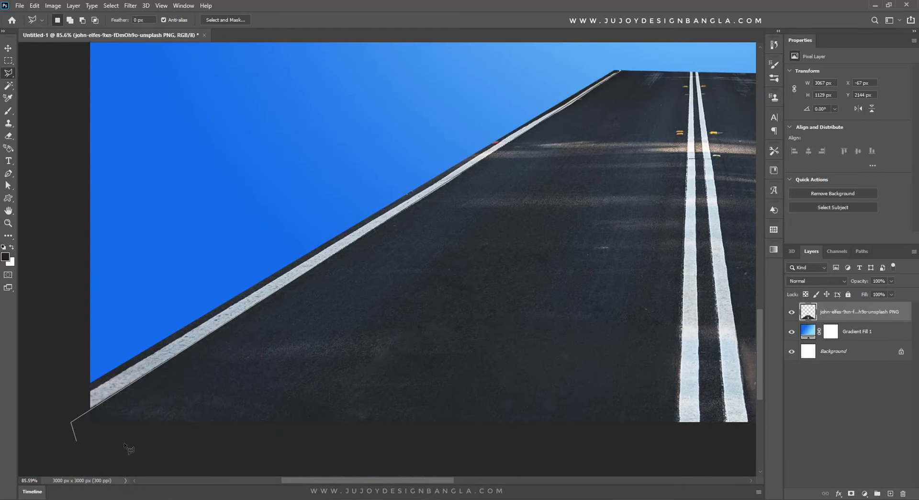
click(669, 431)
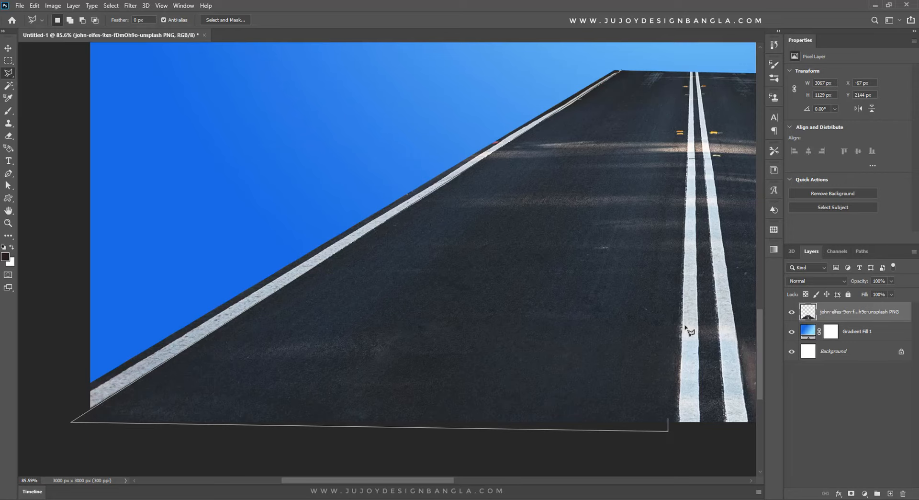
click(695, 72)
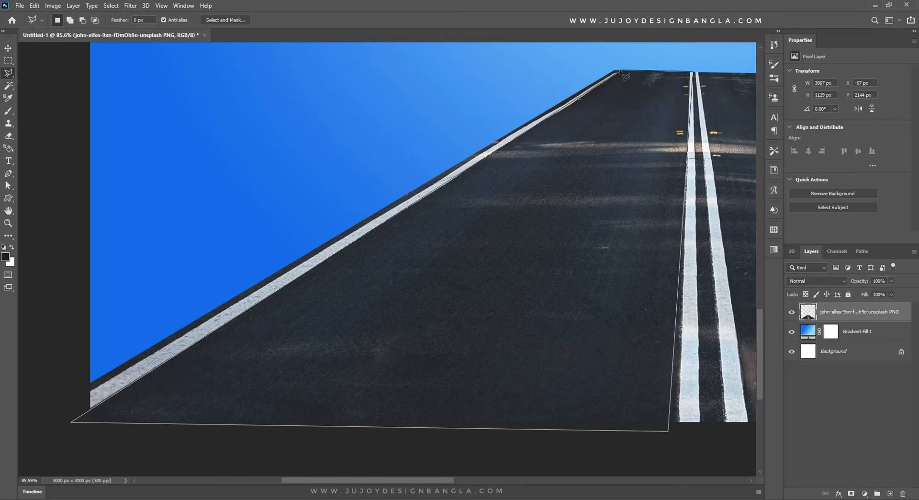
click(620, 73)
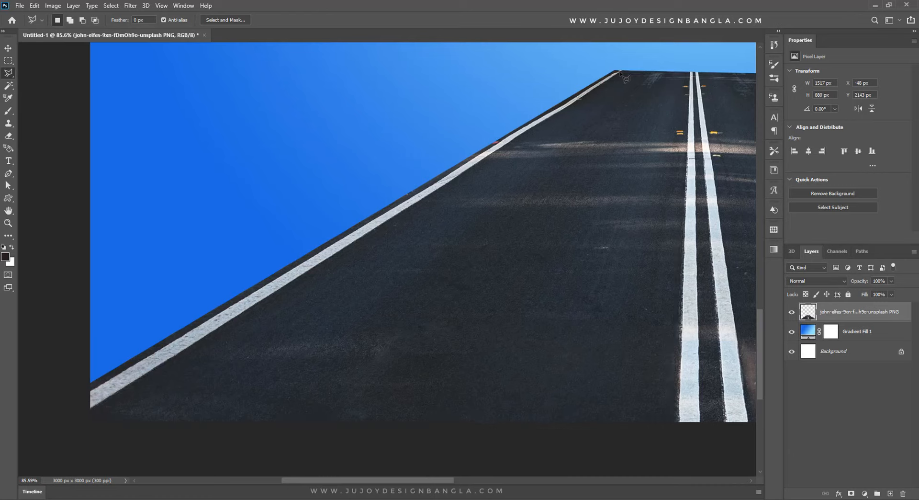
Apply a Motion Blur with angle 76° and distance 44 pixels to the selected left lane, and deselect.
scroll(505, 268, down, 5)
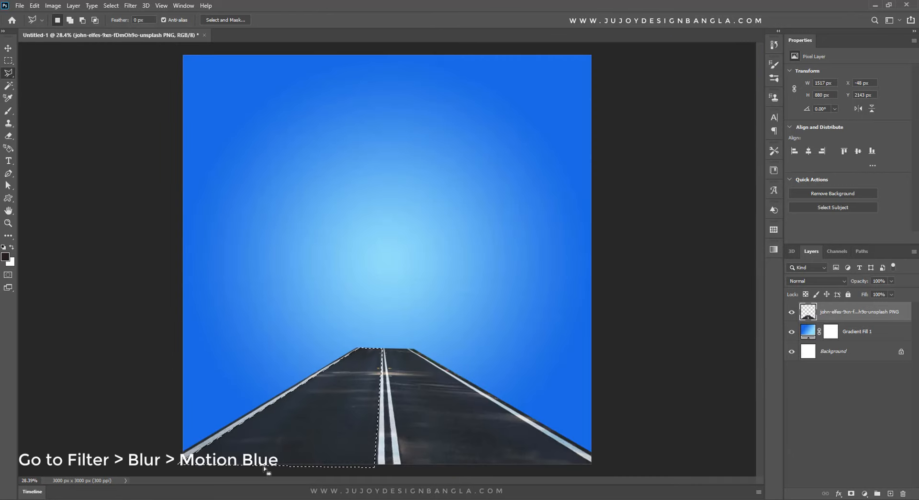
click(129, 5)
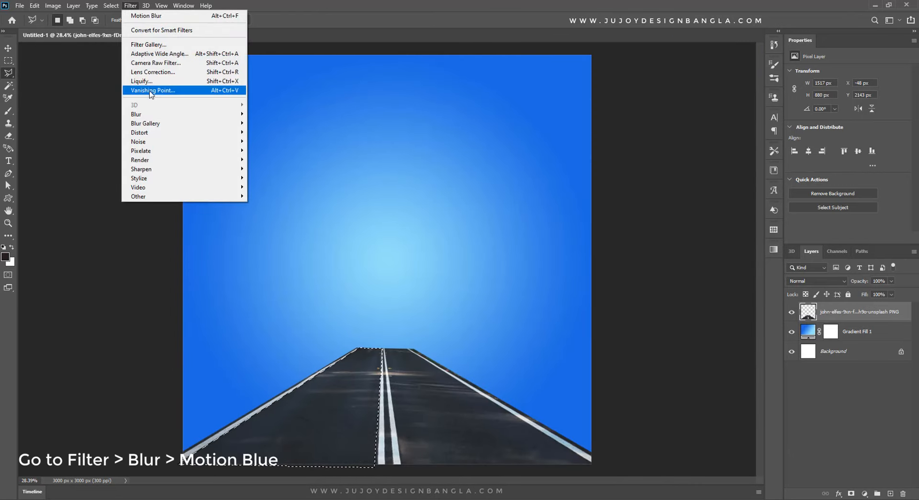
mouse_move(153, 114)
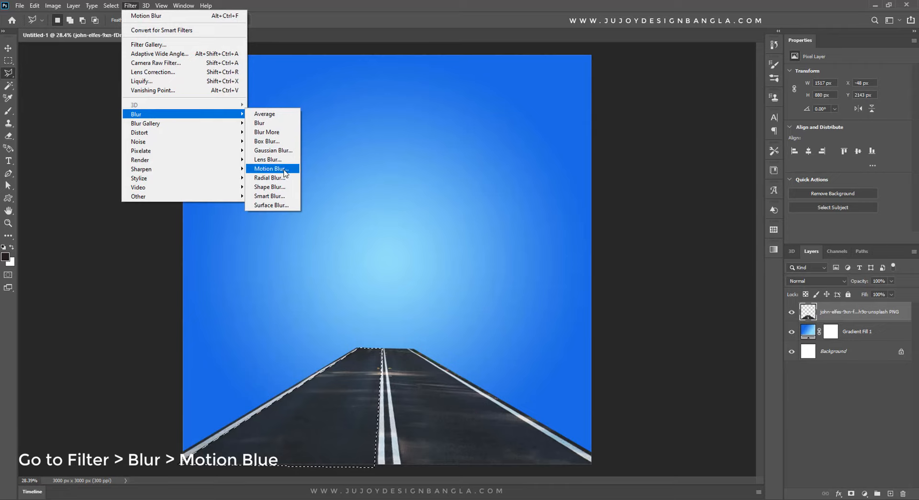
click(283, 169)
click(675, 244)
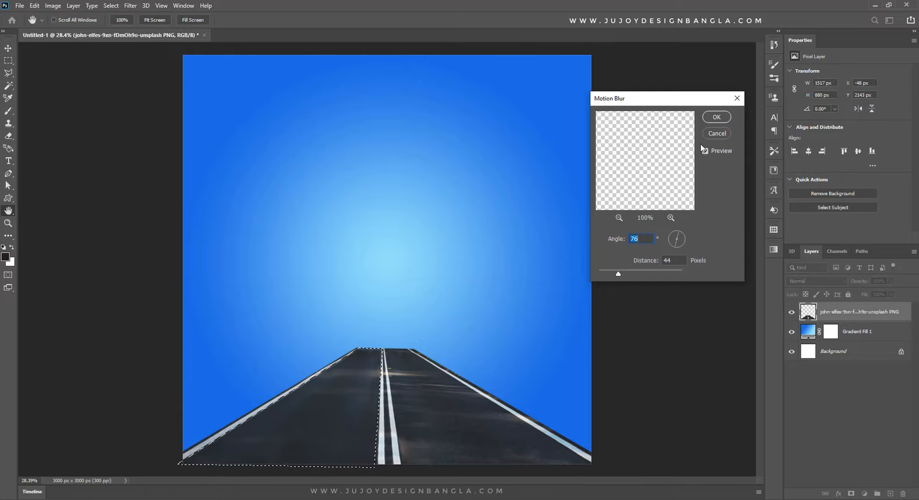
click(717, 117)
key(ctrl+d)
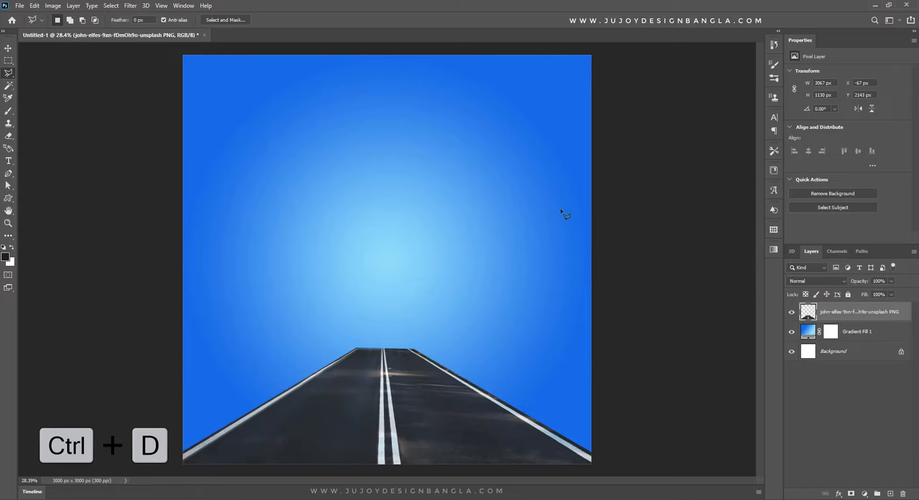
Select the road's right lane with the Polygonal Lasso, from the center line out to the right white edge line.
click(383, 349)
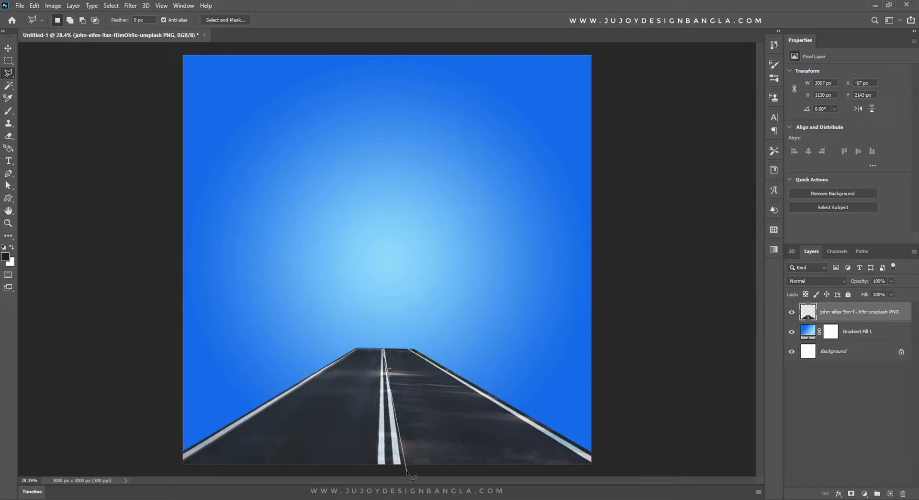
click(405, 469)
click(601, 470)
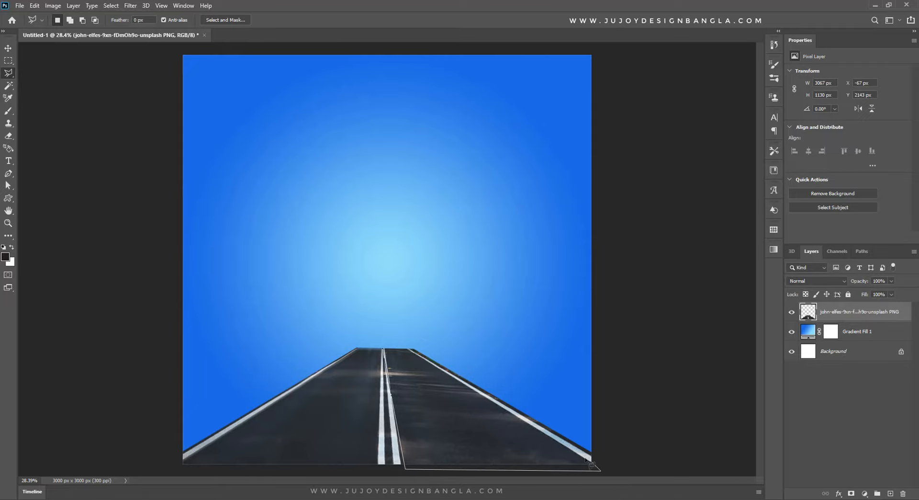
click(387, 351)
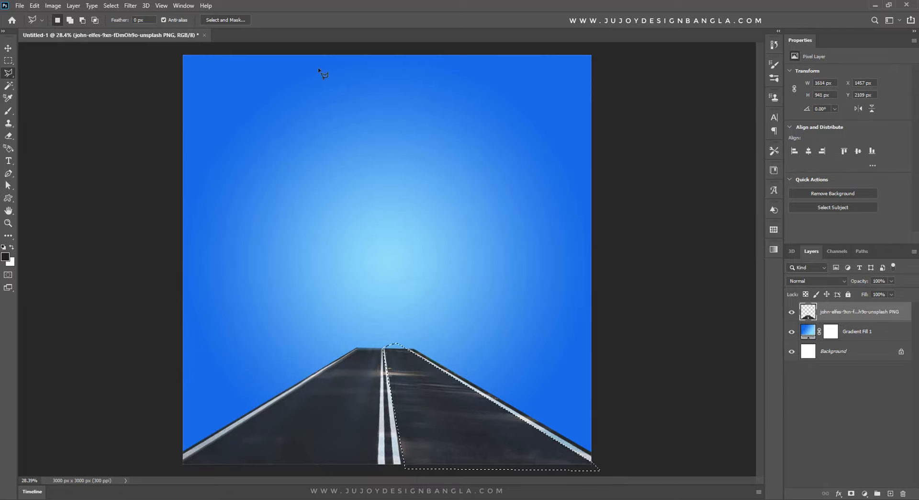
Apply a Motion Blur with angle -59° and distance 44 pixels to the selected right lane, and deselect.
click(128, 6)
mouse_move(140, 114)
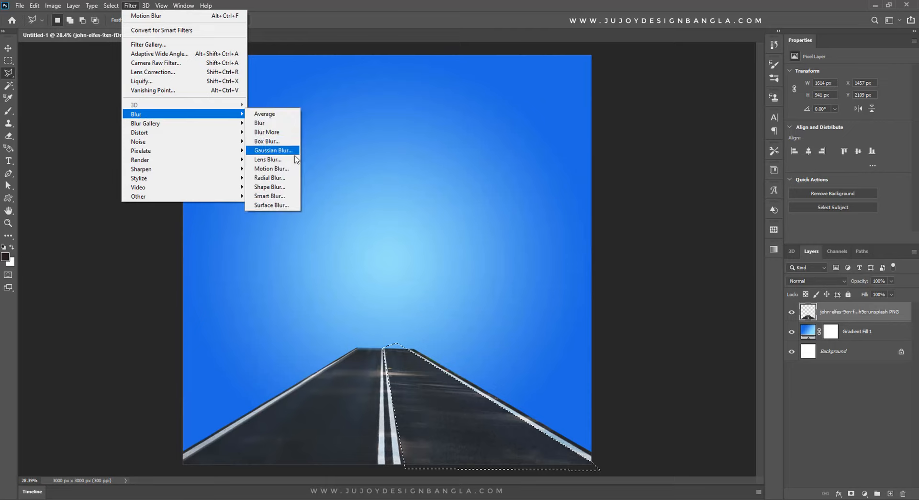
click(282, 169)
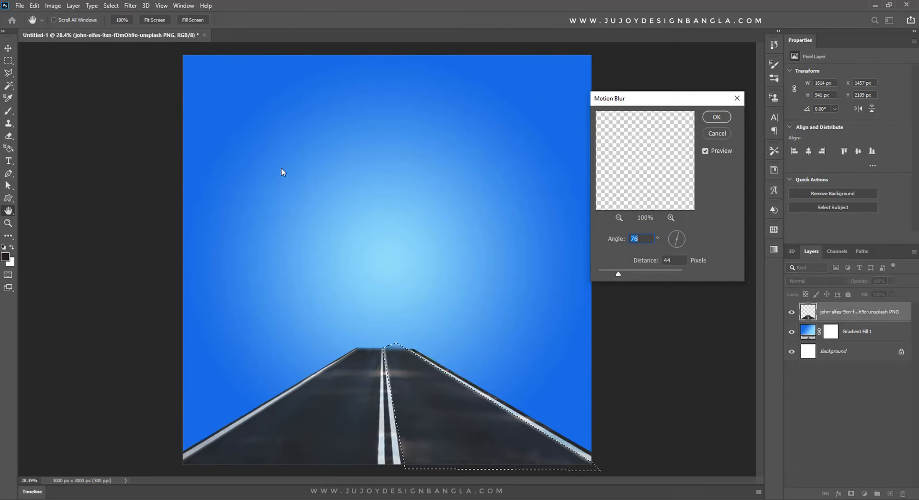
click(680, 244)
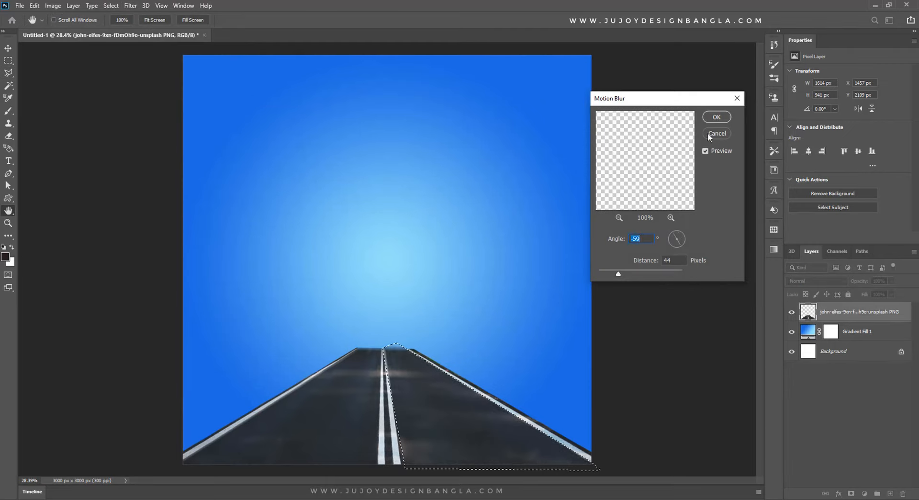
click(714, 117)
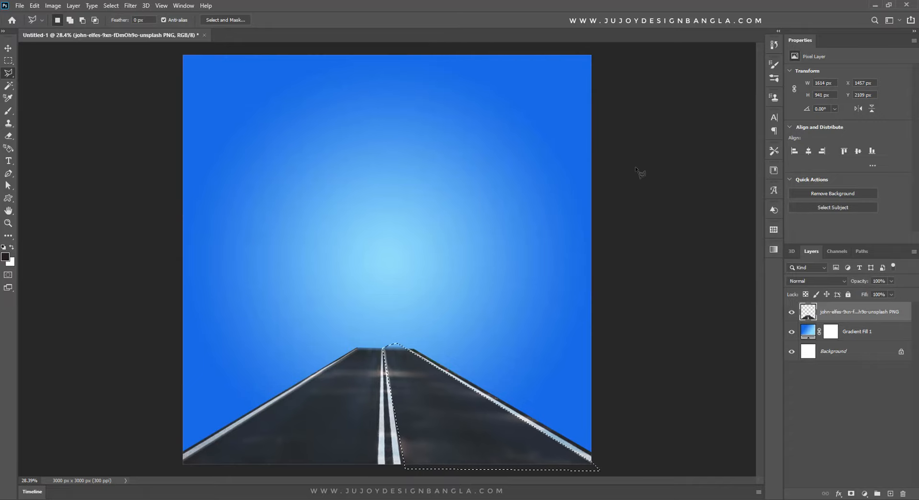
key(ctrl+d)
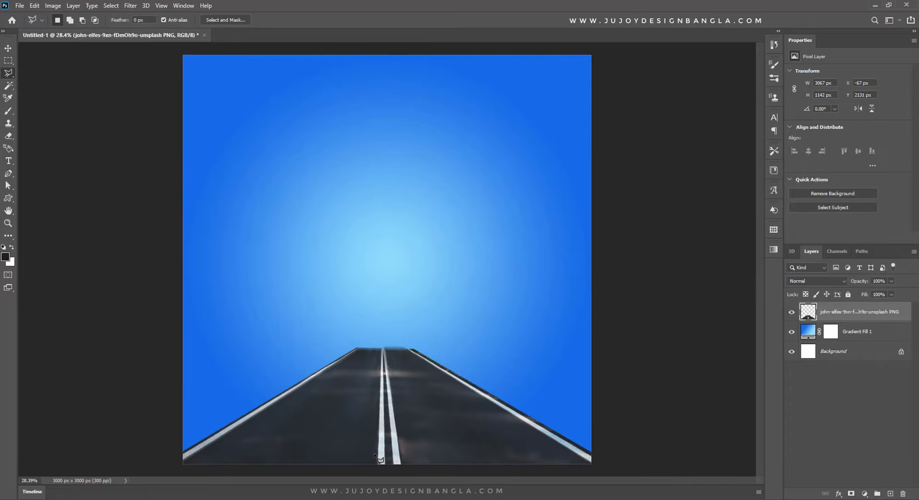
Select the road's double center line with the Polygonal Lasso, apply a Motion Blur of -90° and 10 pixels, and deselect.
click(381, 343)
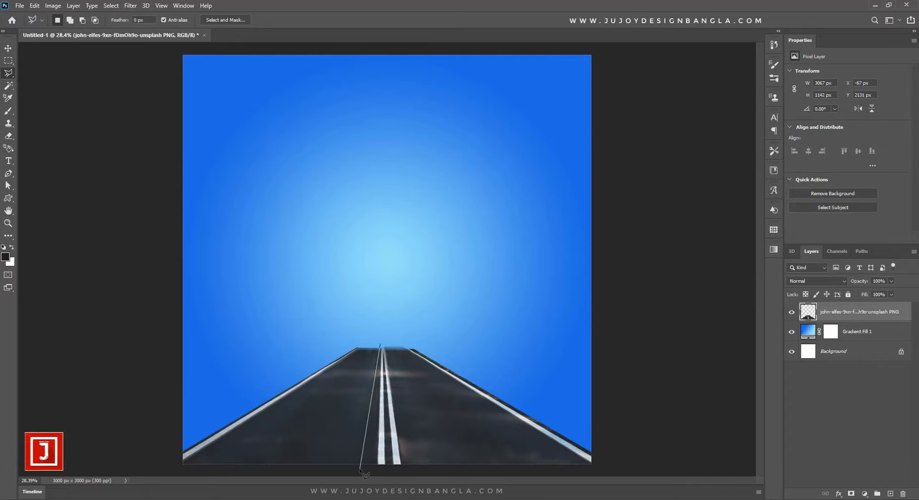
click(381, 346)
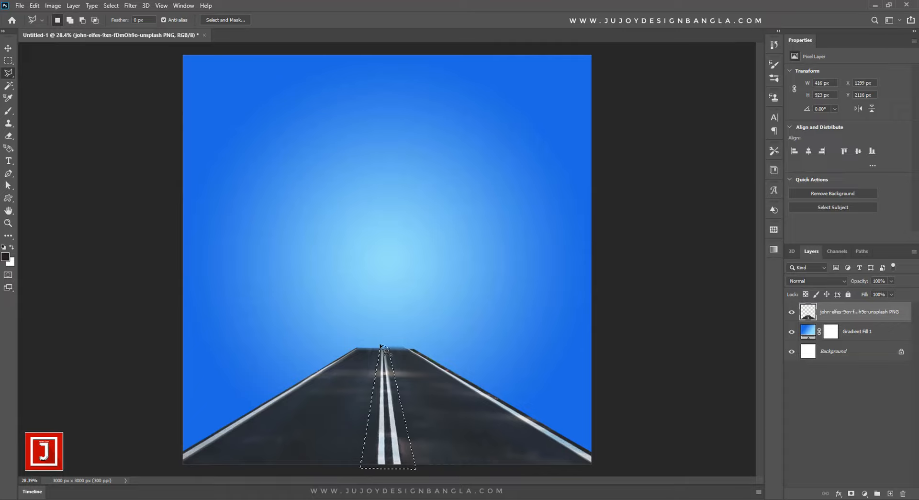
click(131, 5)
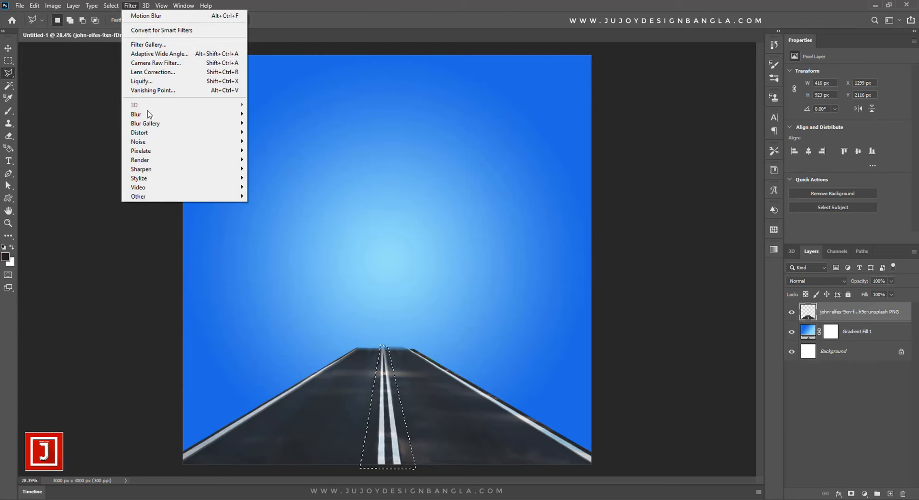
mouse_move(136, 114)
click(270, 166)
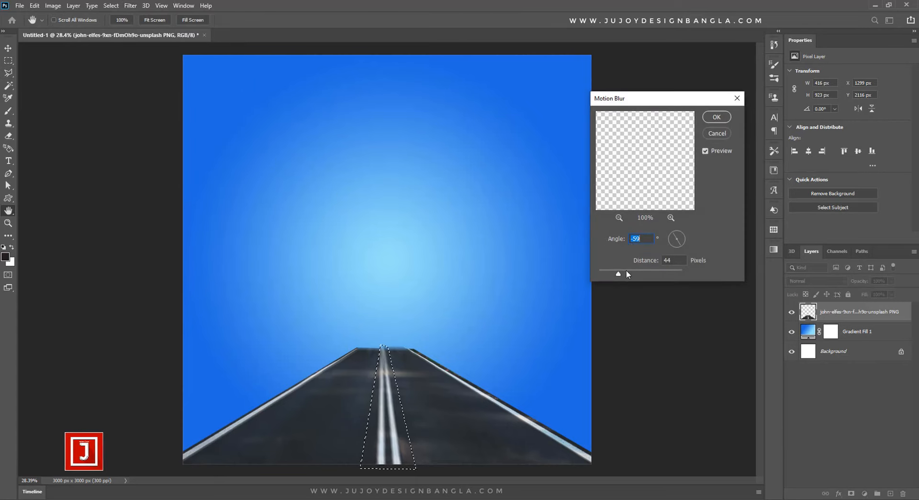
click(677, 248)
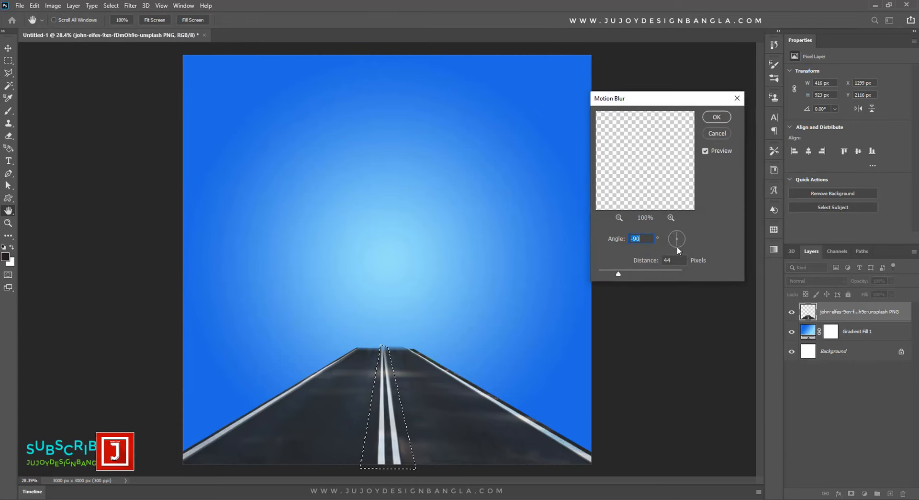
drag(618, 274, 604, 274)
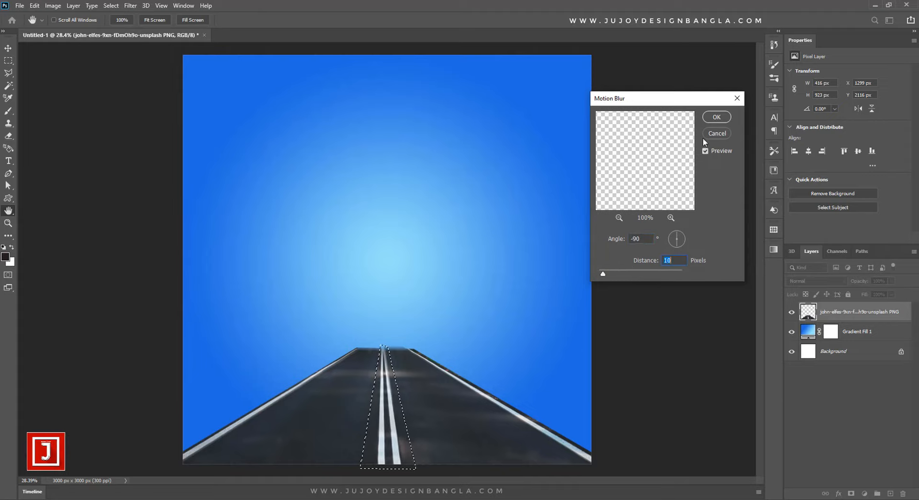
click(718, 118)
key(ctrl+d)
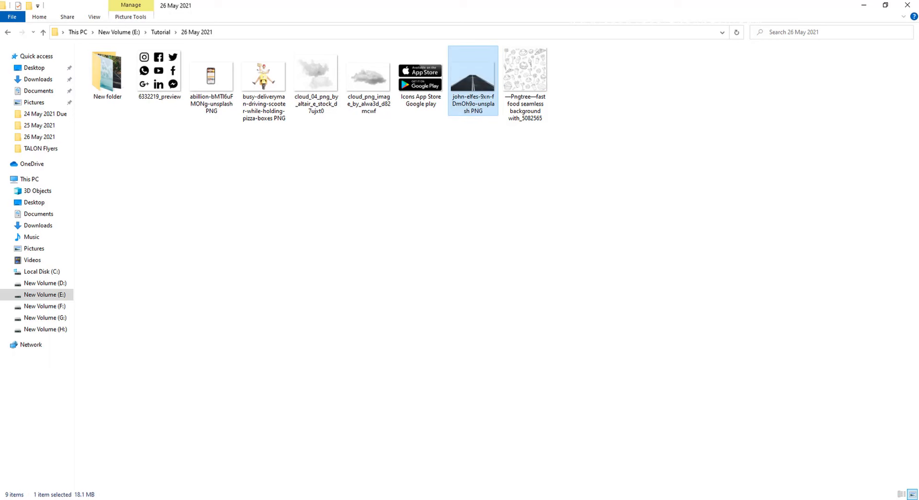
Place the busy-deliveryman scooter PNG from the 26 May 2021 folder on the road, centered and scaled to about 30.6%.
click(263, 83)
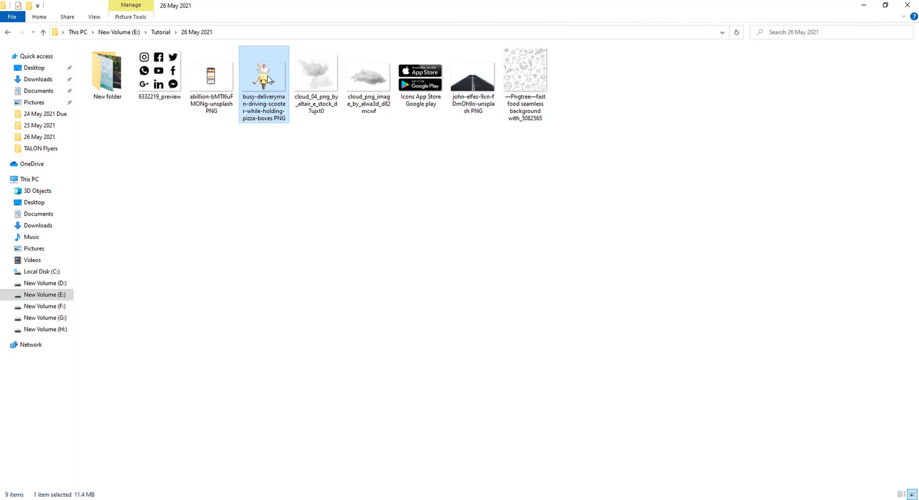
drag(269, 80, 387, 391)
drag(387, 335, 387, 409)
drag(593, 196, 567, 214)
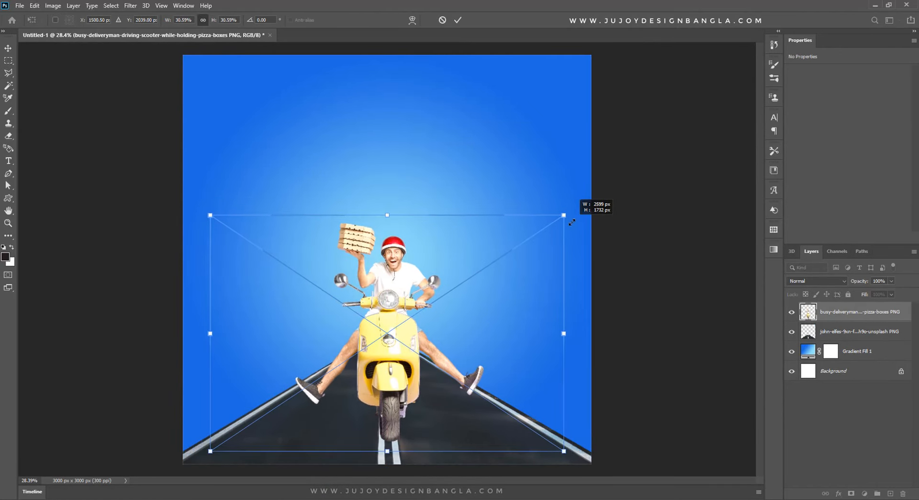
drag(506, 286, 510, 285)
key(Return)
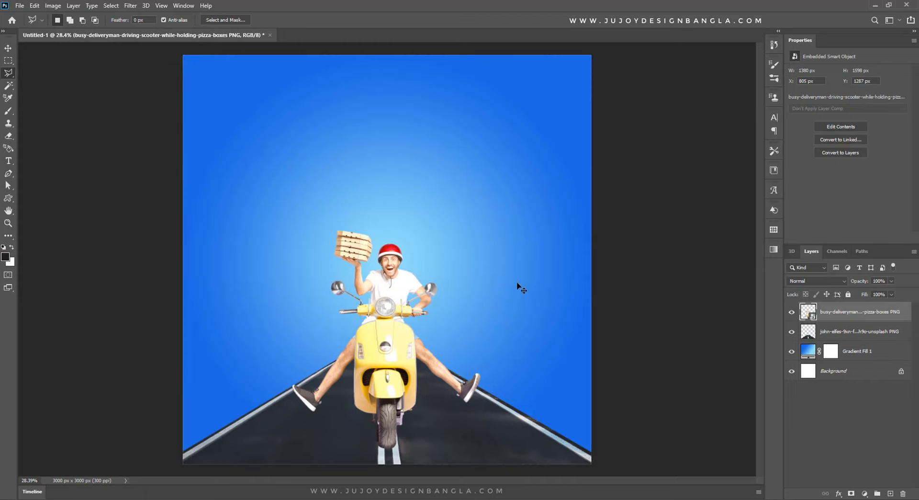
Scale the scooter rider down to about 1226 x 1419 px and shift it slightly lower on the road.
key(ctrl+t)
drag(556, 216, 542, 235)
drag(403, 357, 403, 365)
key(Return)
key(l)
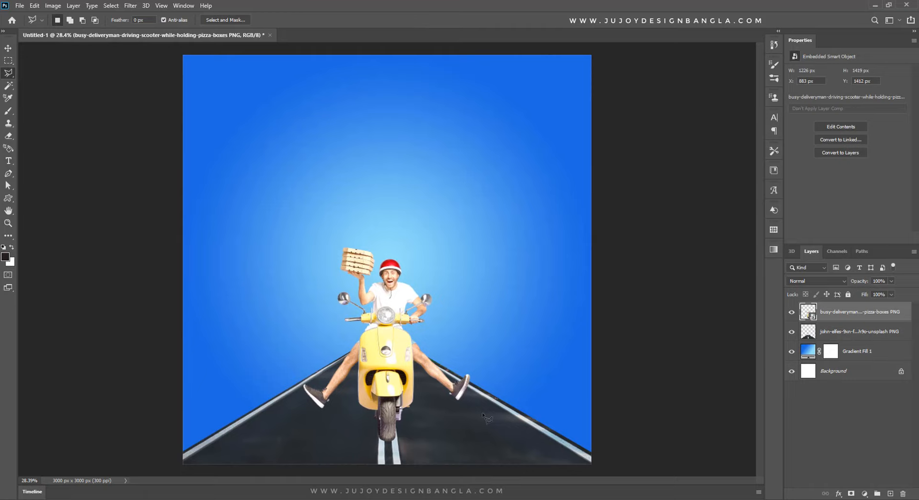
Add a new layer above the road and paint a soft dark spot on it with a 263 px brush at 100% flow.
click(850, 336)
click(891, 493)
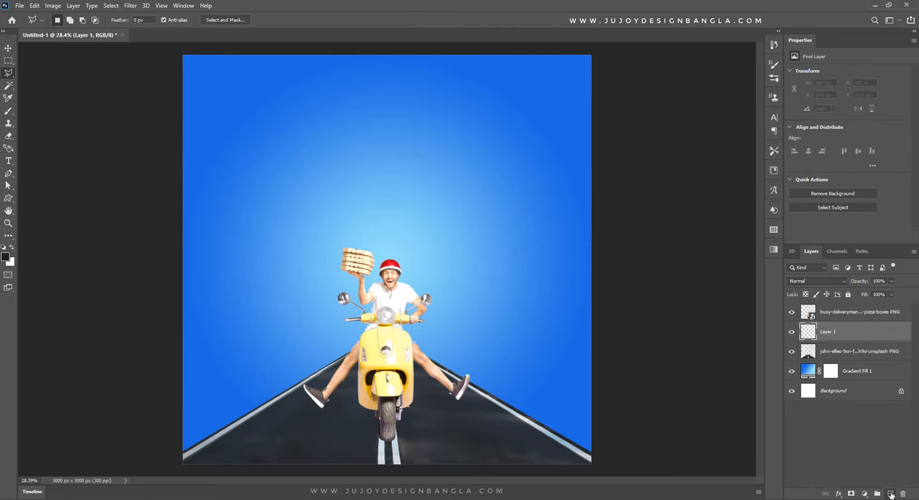
click(8, 111)
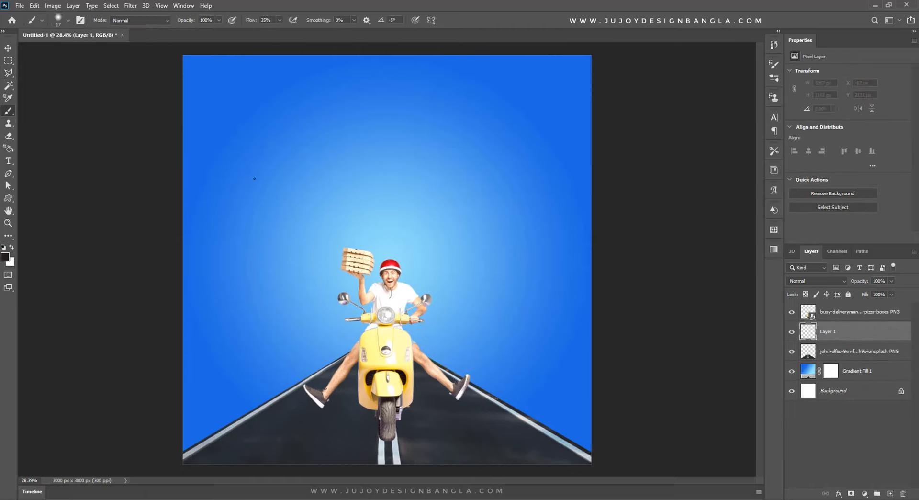
drag(255, 178, 275, 185)
click(316, 182)
click(317, 182)
click(316, 183)
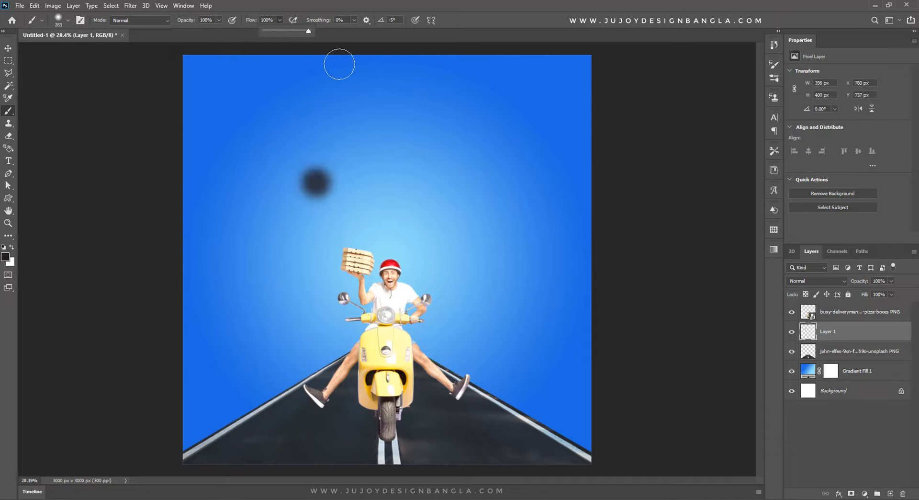
click(317, 183)
Move the dark spot under the scooter's front tire and flatten it into a shadow, about 73.5% wide and 21.7% high.
key(ctrl+t)
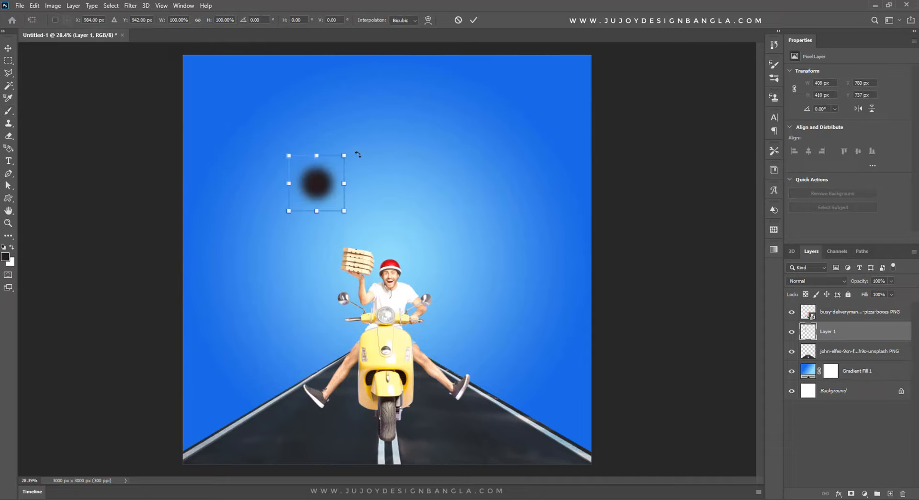
drag(316, 156, 396, 446)
scroll(395, 447, up, 5)
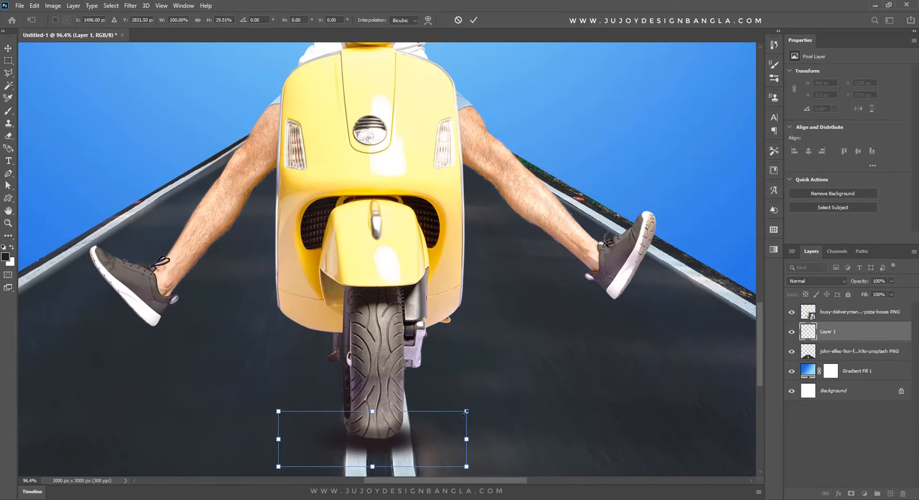
drag(464, 413, 439, 436)
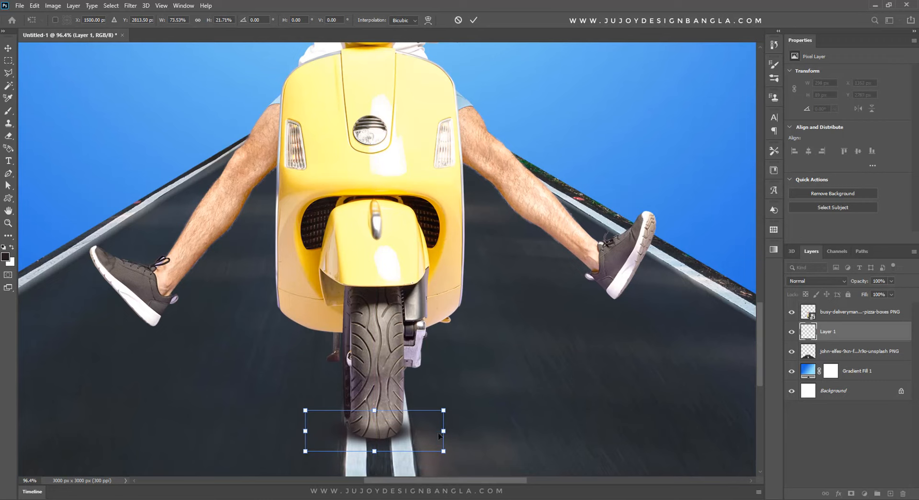
key(Return)
key(b)
scroll(473, 402, down, 5)
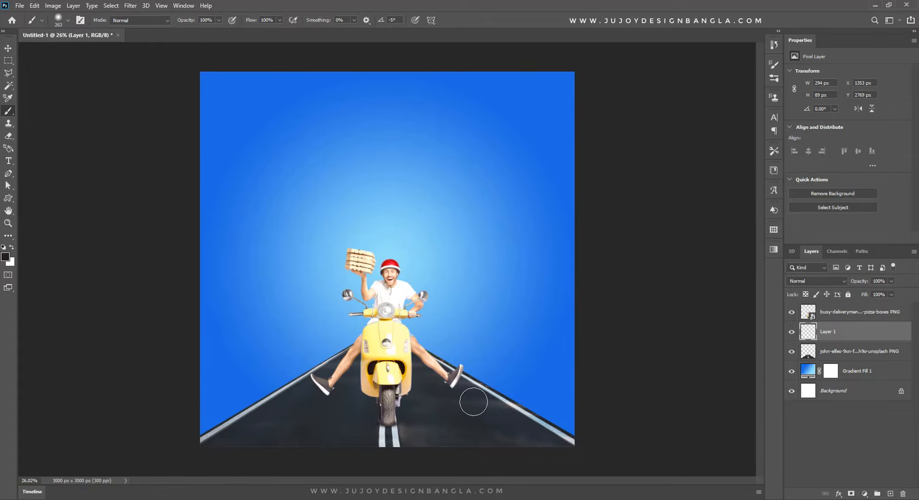
Place the cloud_04 PNG from the 26 May 2021 folder behind the rider and move its layer below the road layer.
click(264, 499)
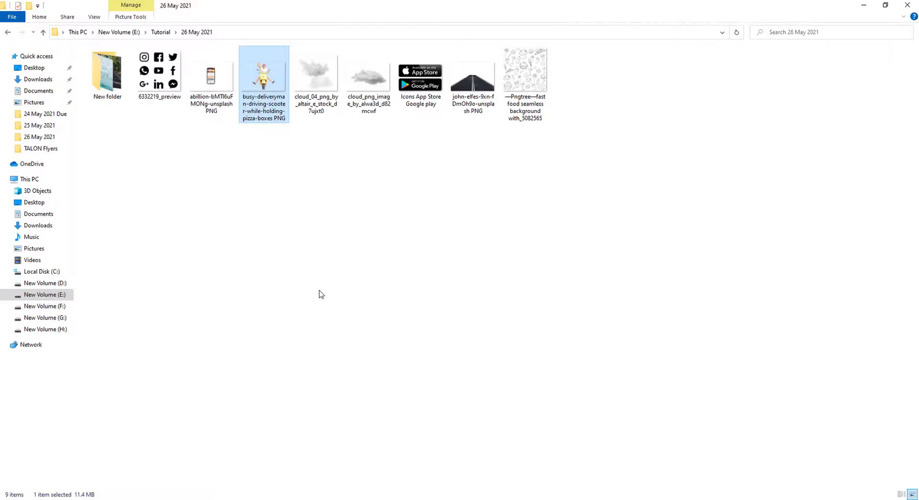
drag(316, 79, 407, 200)
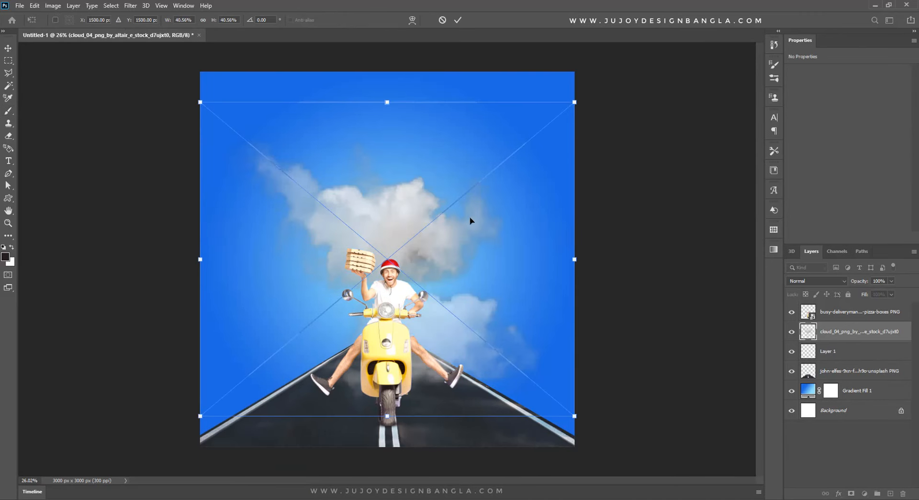
drag(470, 216, 461, 198)
key(Return)
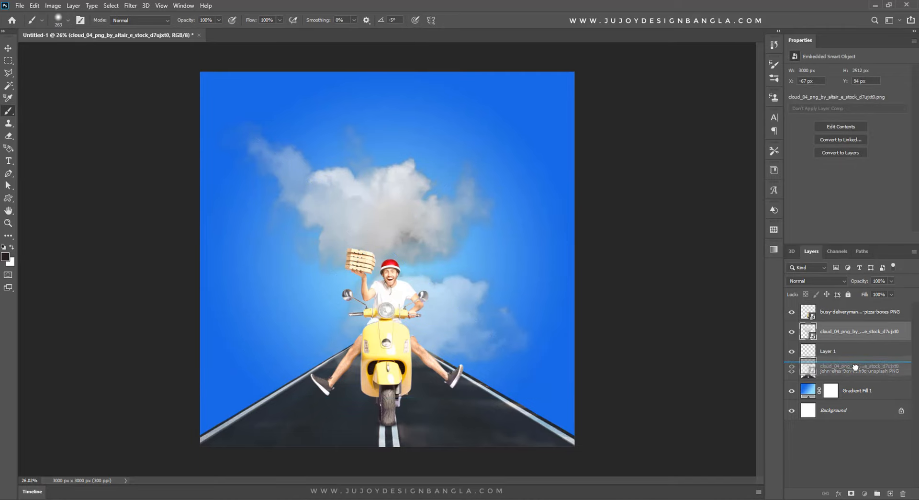
drag(856, 371, 858, 375)
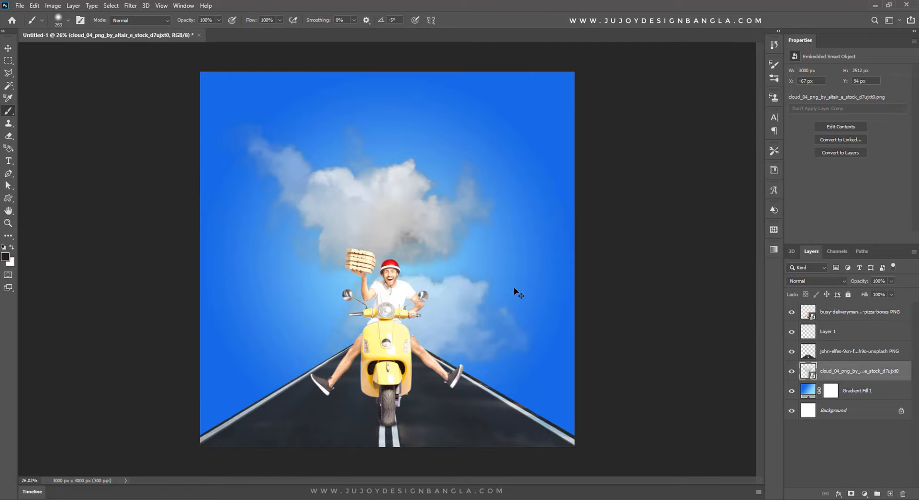
Scale the cloud down to about 2605 x 2181 px and lower it behind the rider.
key(ctrl+t)
drag(567, 83, 541, 101)
drag(515, 163, 520, 185)
key(Return)
key(b)
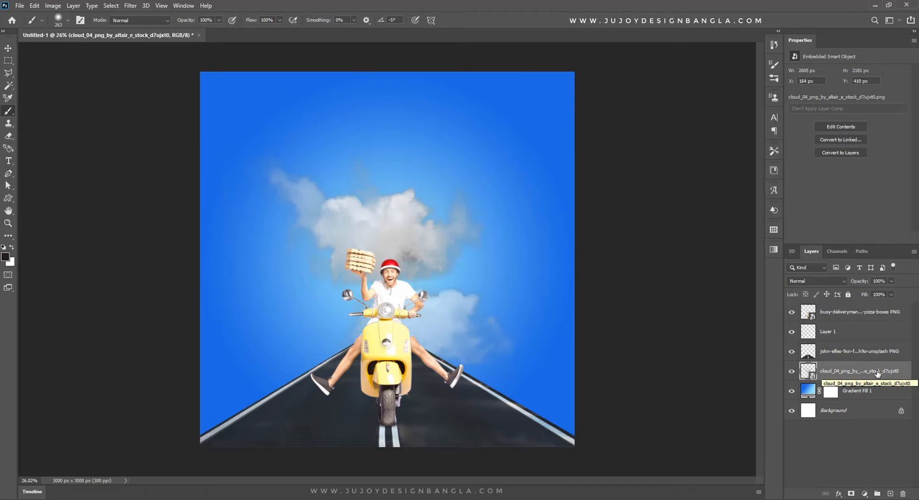
Brighten the cloud with a Levels adjustment, setting the midtone input to 2.12 and the white input to 206.
click(53, 5)
mouse_move(61, 32)
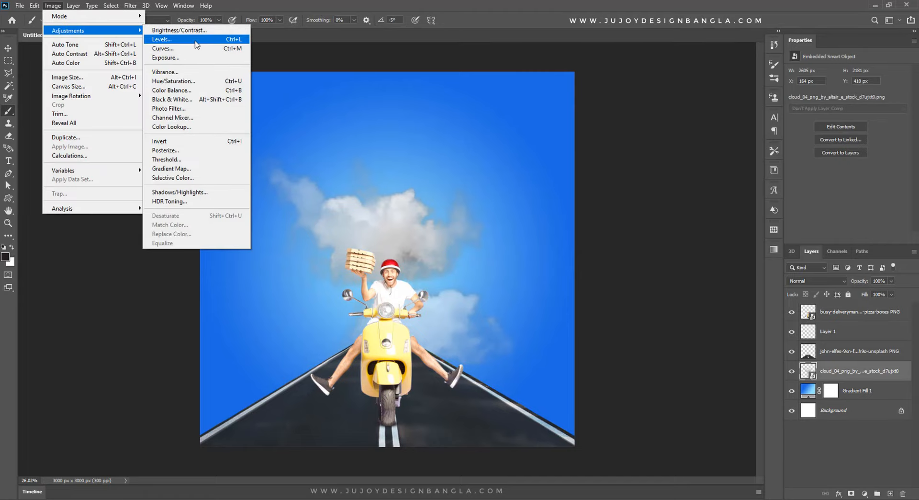
click(195, 40)
drag(641, 93, 670, 94)
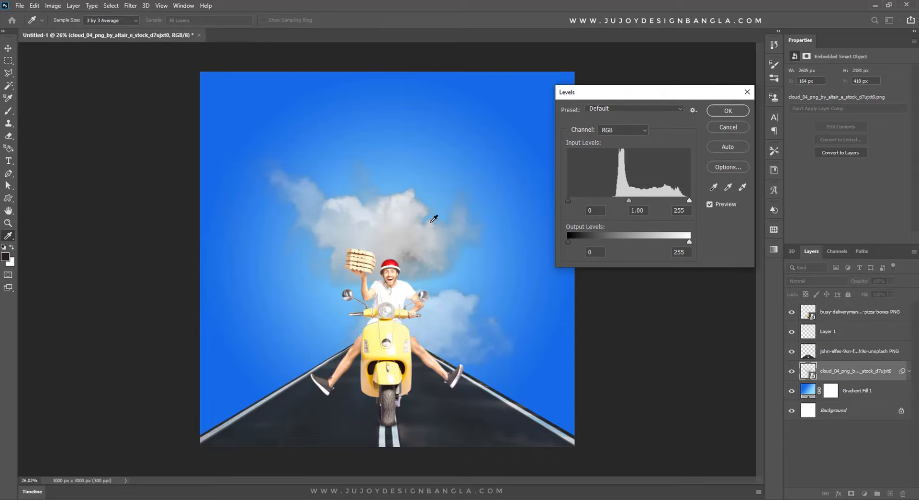
drag(688, 201, 675, 205)
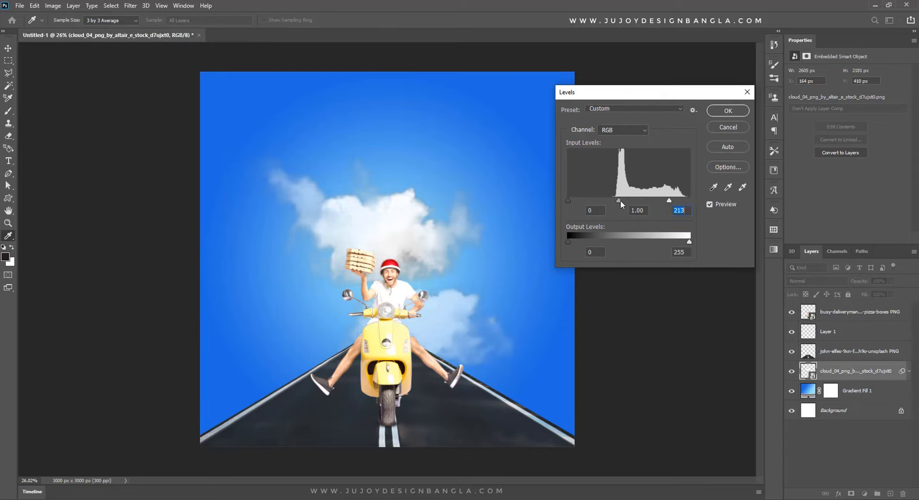
key(shift+Tab)
drag(669, 199, 665, 199)
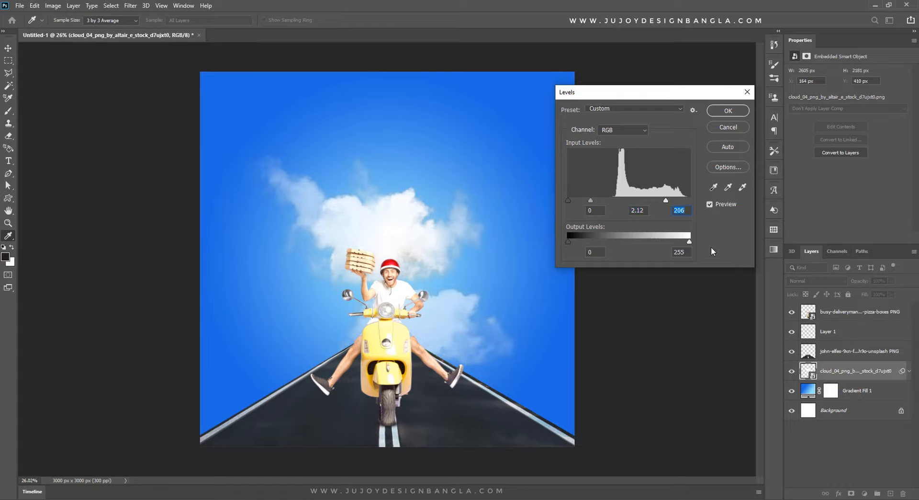
click(740, 111)
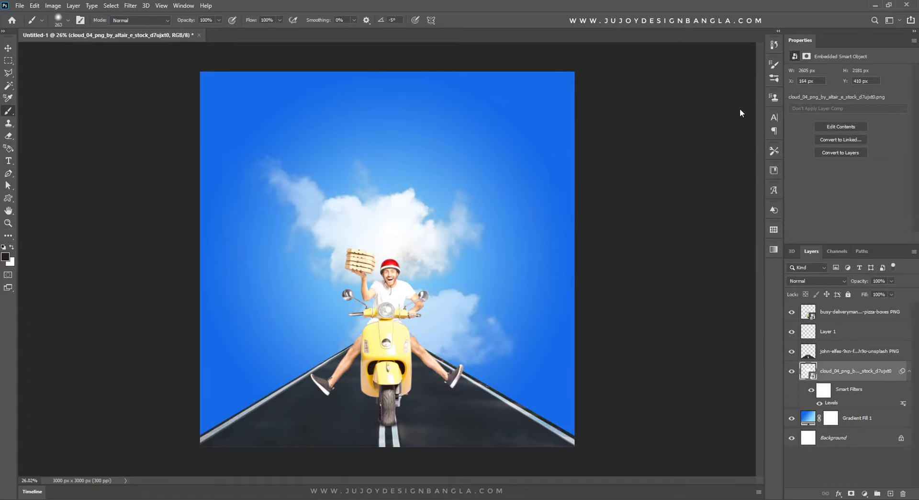
Add a layer mask to the cloud and paint black with a large soft brush to fade its lower-right and upper-left edges.
click(851, 493)
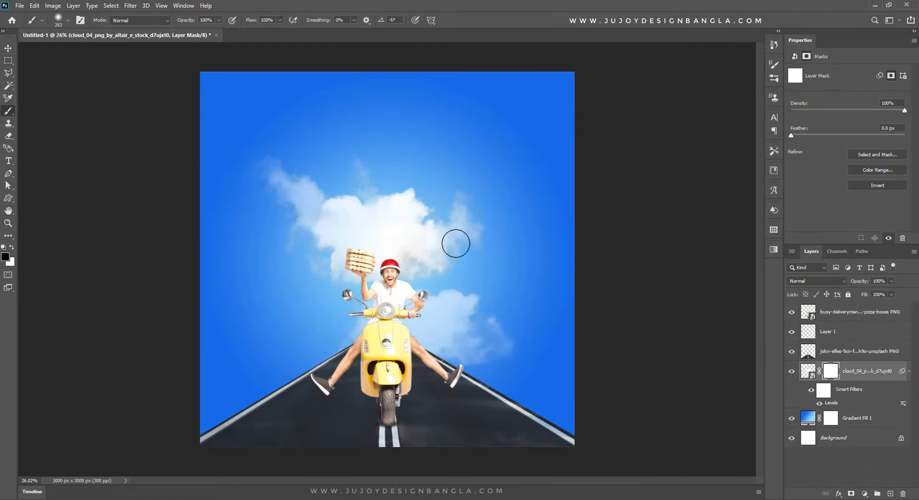
alt+right_click(431, 221)
mouse_move(483, 420)
mouse_down()
mouse_move(446, 400)
mouse_move(512, 400)
mouse_move(503, 379)
mouse_move(503, 399)
mouse_move(541, 386)
mouse_up()
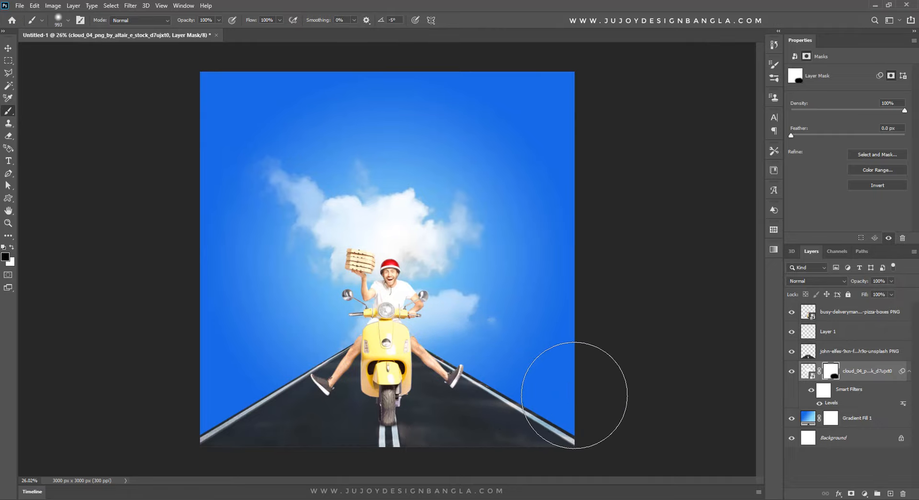
mouse_move(201, 121)
mouse_down()
mouse_move(273, 134)
mouse_move(303, 119)
mouse_move(263, 164)
mouse_up()
scroll(287, 158, up, 2)
key(ctrl+z)
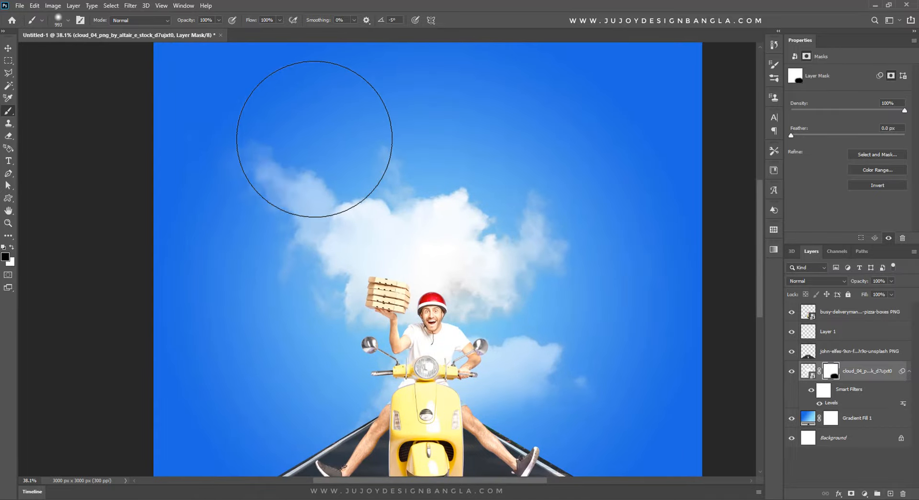
mouse_move(339, 114)
mouse_down()
mouse_move(313, 137)
mouse_move(261, 119)
mouse_move(221, 144)
mouse_move(265, 145)
mouse_up()
scroll(264, 145, down, 2)
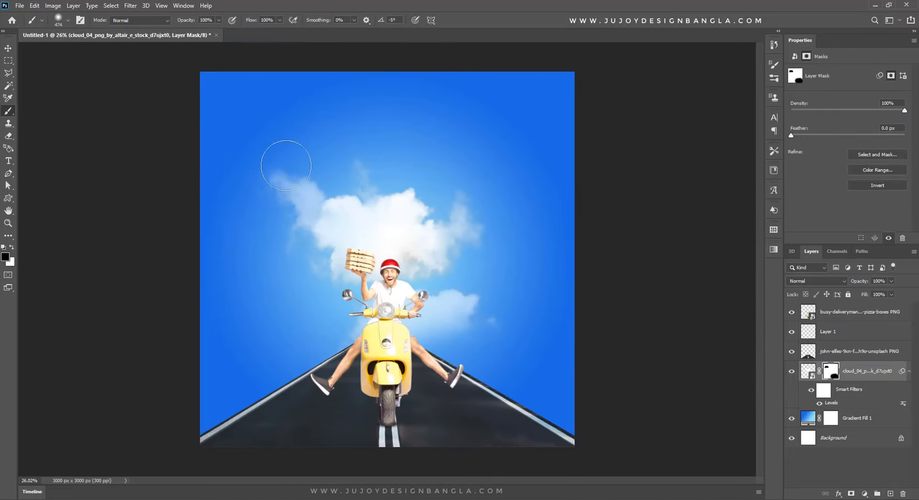
Rotate the masked cloud slightly counter-clockwise, enlarge it a little and lower it behind the rider.
key(ctrl+t)
drag(557, 122, 542, 105)
drag(445, 189, 455, 201)
mouse_move(556, 113)
mouse_down()
mouse_move(567, 95)
mouse_move(551, 125)
mouse_up()
key(Return)
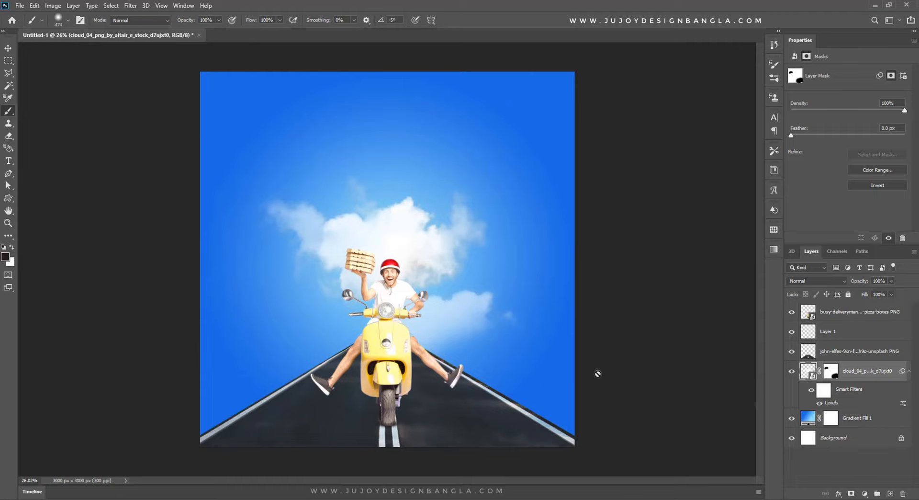
scroll(600, 354, down, 1)
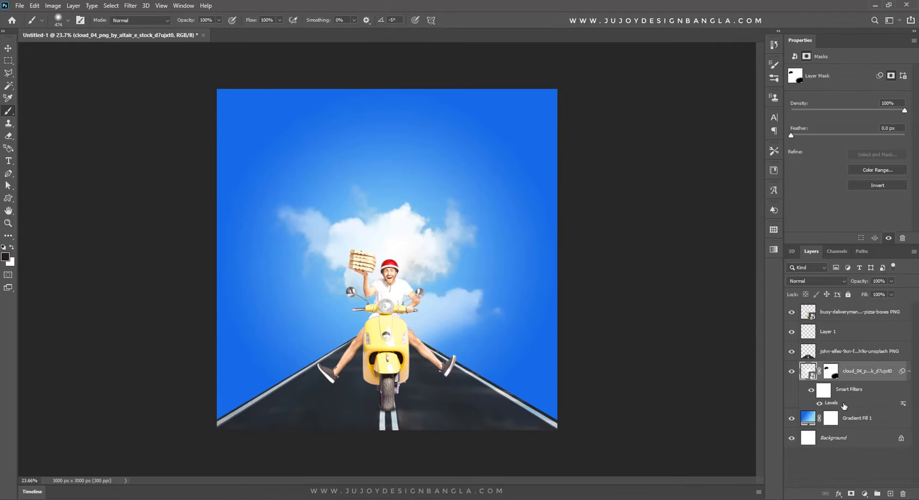
Place the Pngtree fast food seamless background above the cloud layer and scale it to about 19.6% in the canvas's upper-left corner.
key(alt+Tab)
click(535, 80)
drag(535, 80, 352, 358)
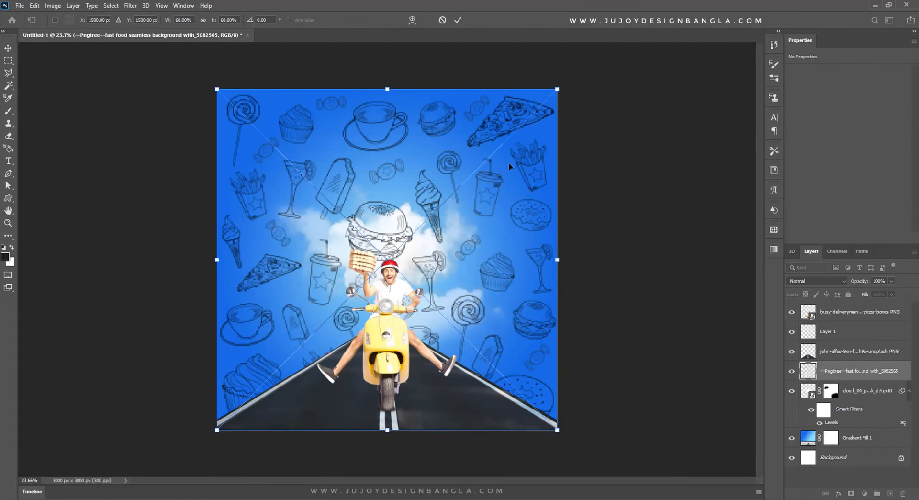
mouse_move(557, 86)
mouse_down()
mouse_move(537, 139)
mouse_move(484, 168)
mouse_move(555, 89)
mouse_move(448, 213)
mouse_move(336, 113)
mouse_move(310, 103)
mouse_up()
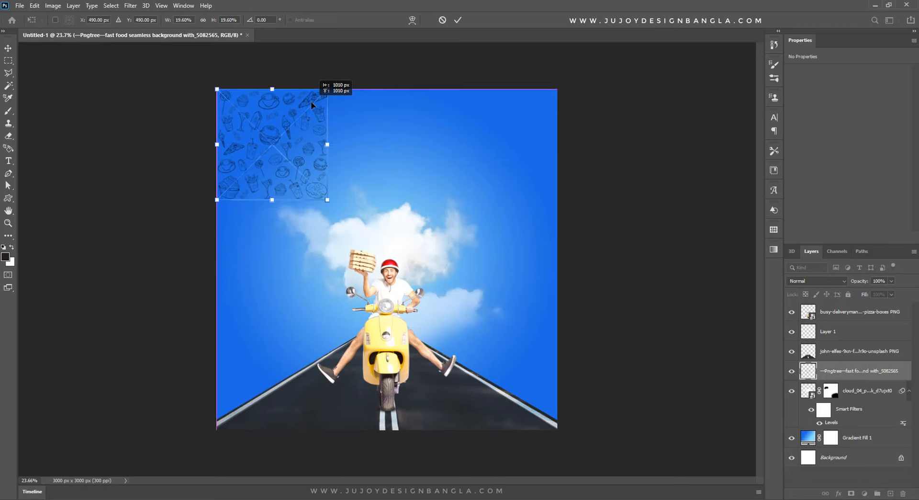
key(Return)
key(b)
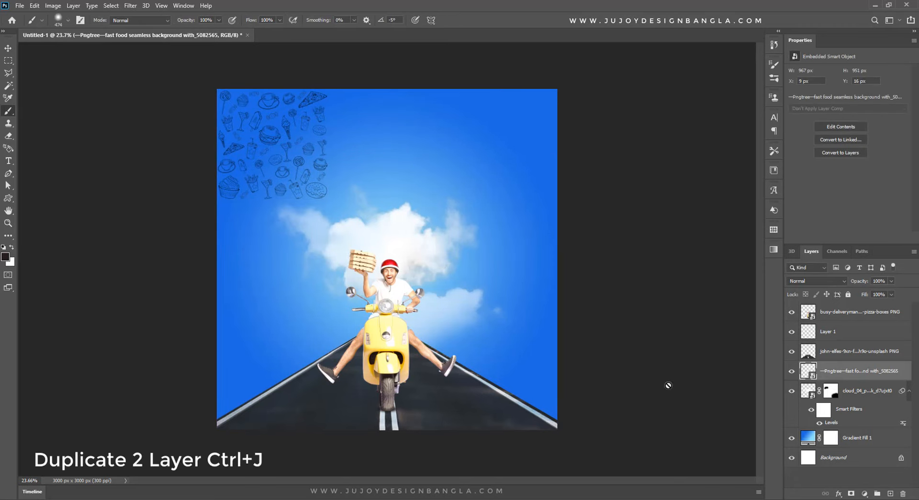
Duplicate the food pattern layer twice and line the copies up beside the original in a row across the top of the canvas.
key(ctrl+j)
key(ctrl+j)
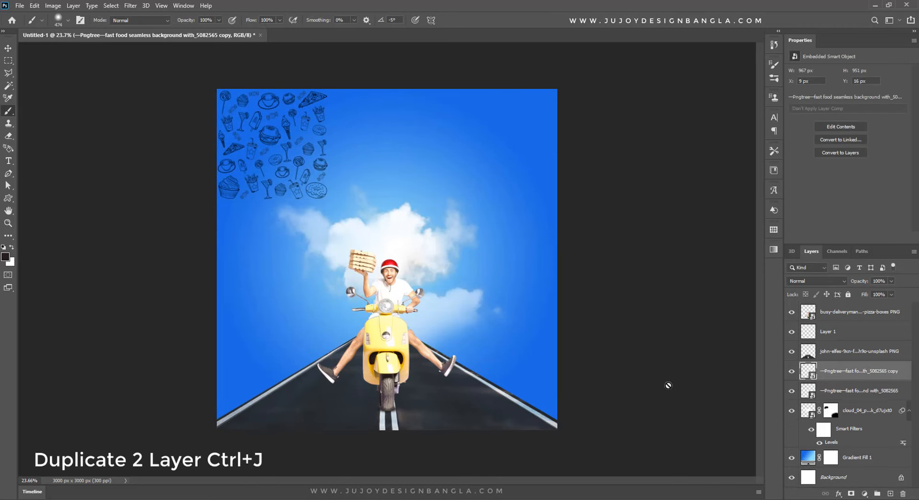
key(ctrl+t)
drag(273, 120, 383, 123)
key(Return)
key(b)
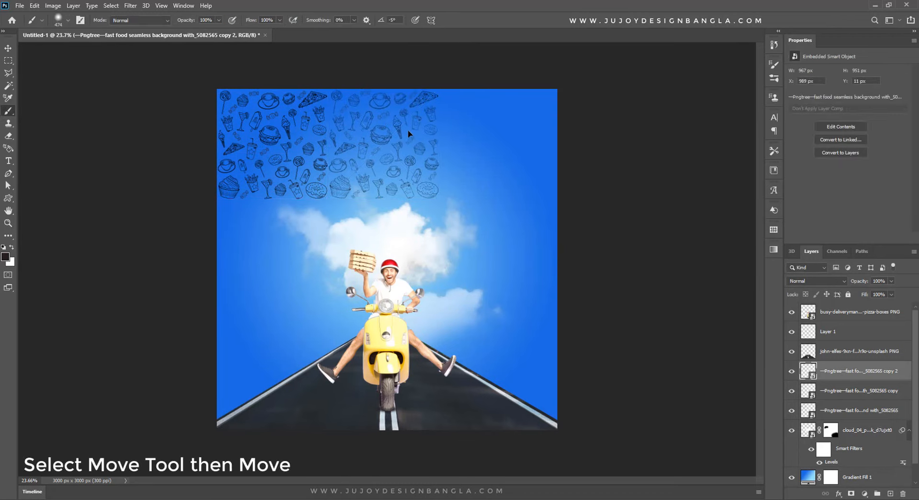
mouse_move(286, 136)
mouse_down()
mouse_move(557, 127)
mouse_move(514, 131)
mouse_up()
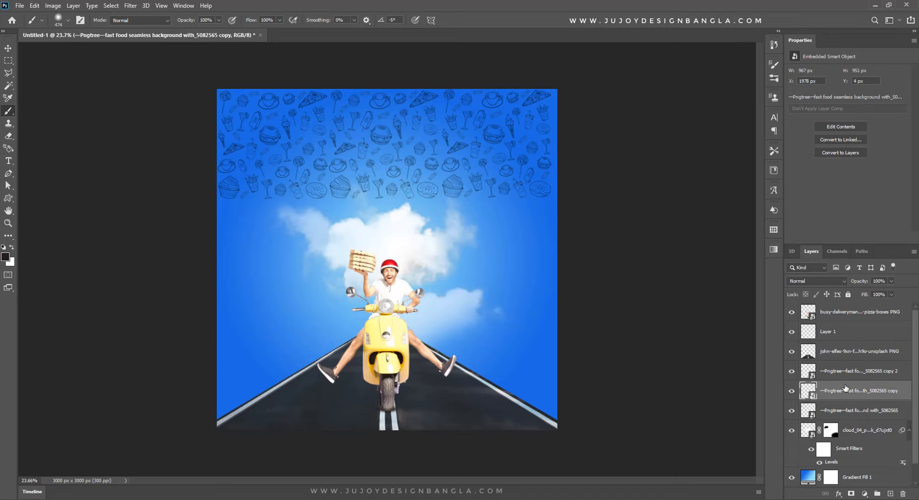
Enlarge the three food pattern layers together to about 3207 x 1052 px and merge them into one layer.
shift+click(844, 374)
shift+click(840, 412)
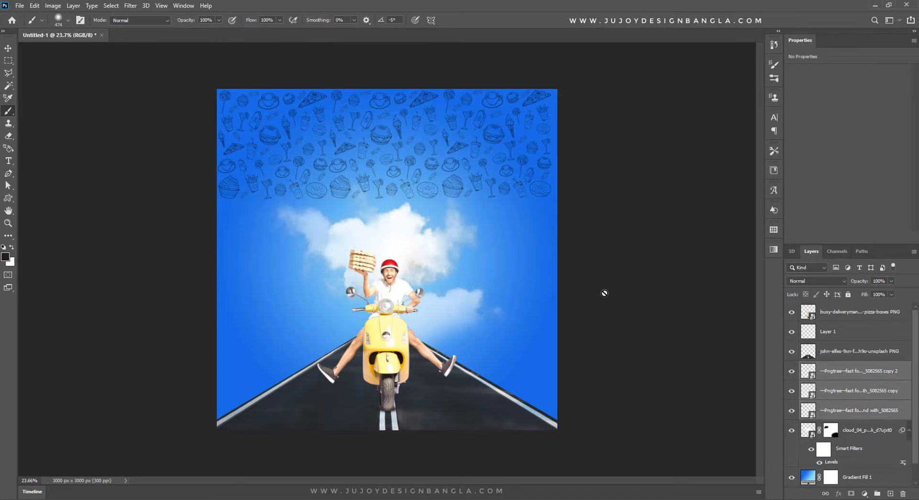
key(ctrl+t)
drag(550, 199, 558, 207)
key(Return)
key(b)
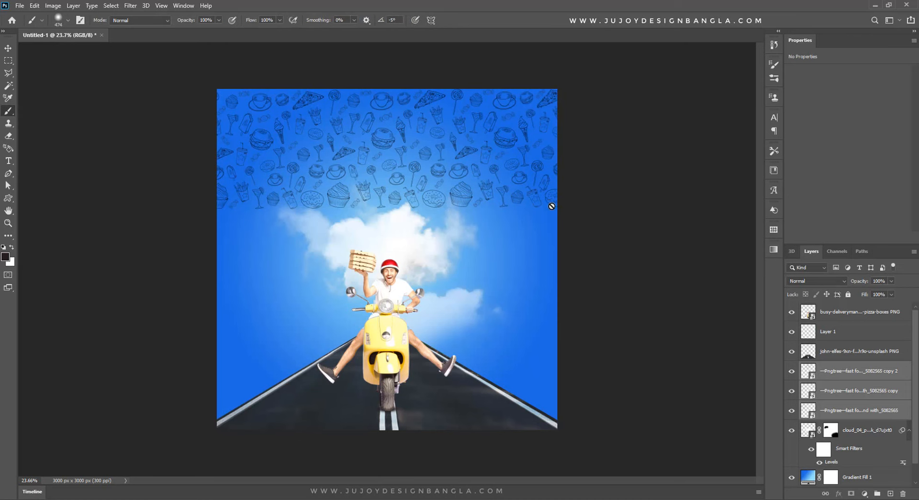
right_click(867, 376)
click(790, 378)
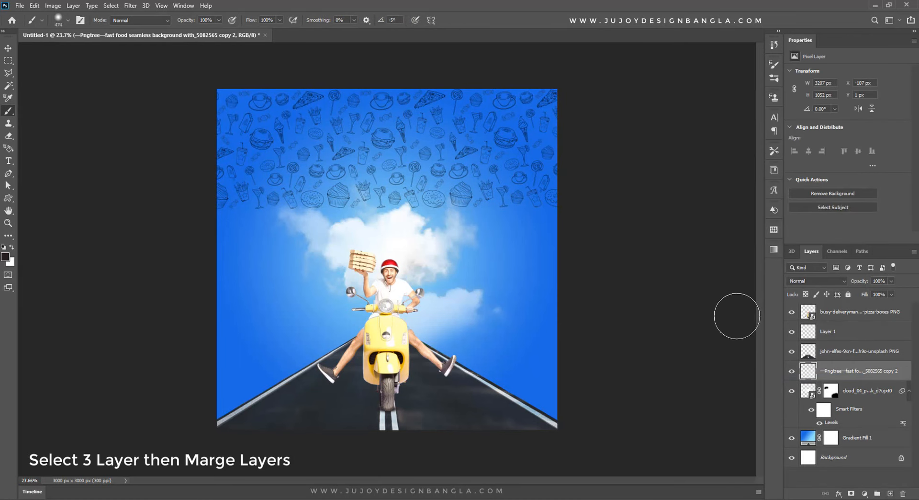
Duplicate the merged pattern row, move the copy about 1052 px down directly beneath it, and merge both layers.
key(ctrl+j)
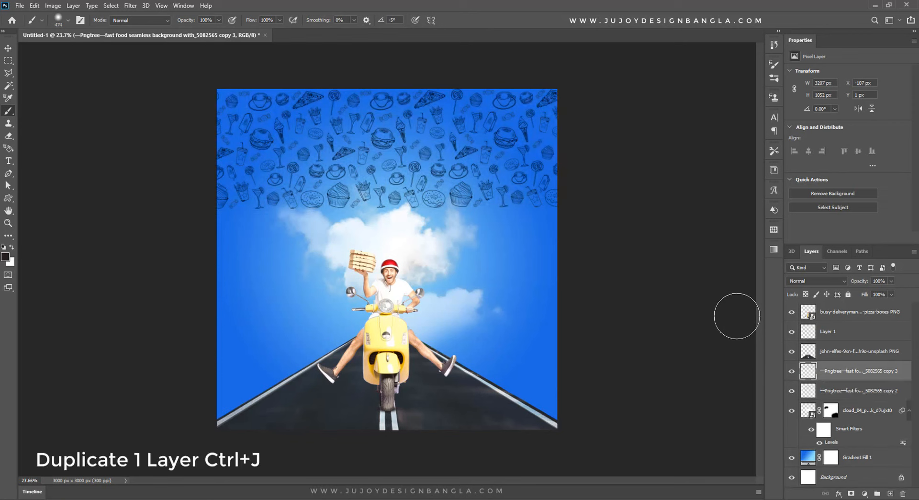
key(ctrl+t)
drag(483, 202, 487, 270)
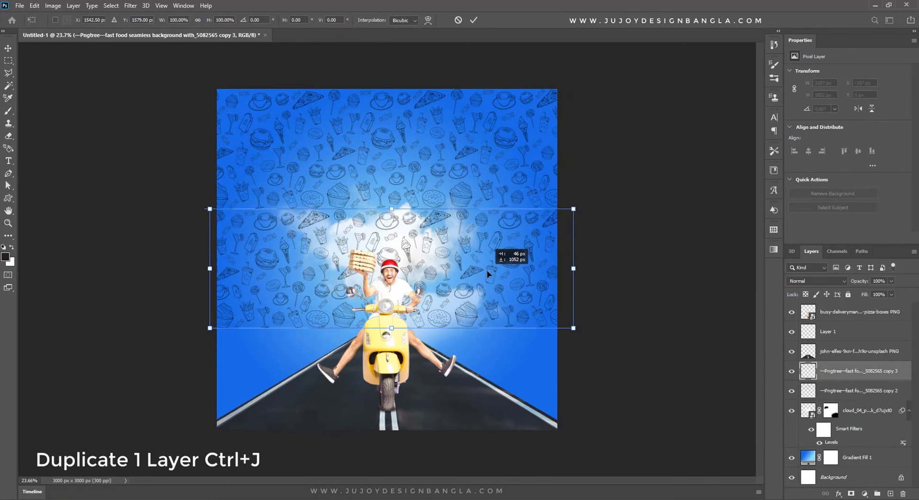
key(Return)
key(b)
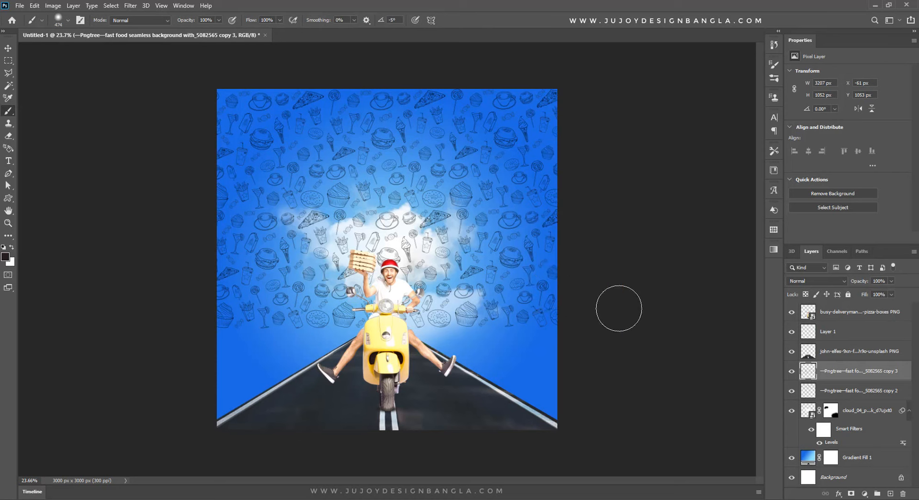
shift+click(849, 392)
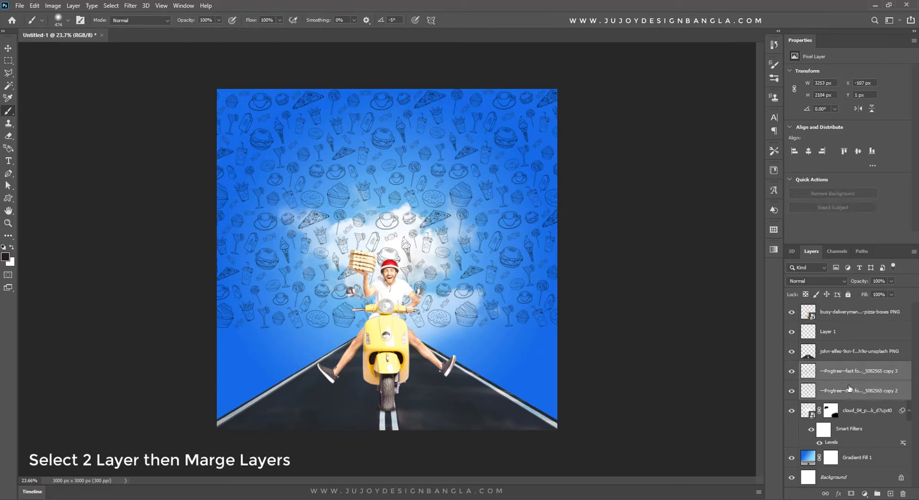
right_click(849, 390)
click(771, 379)
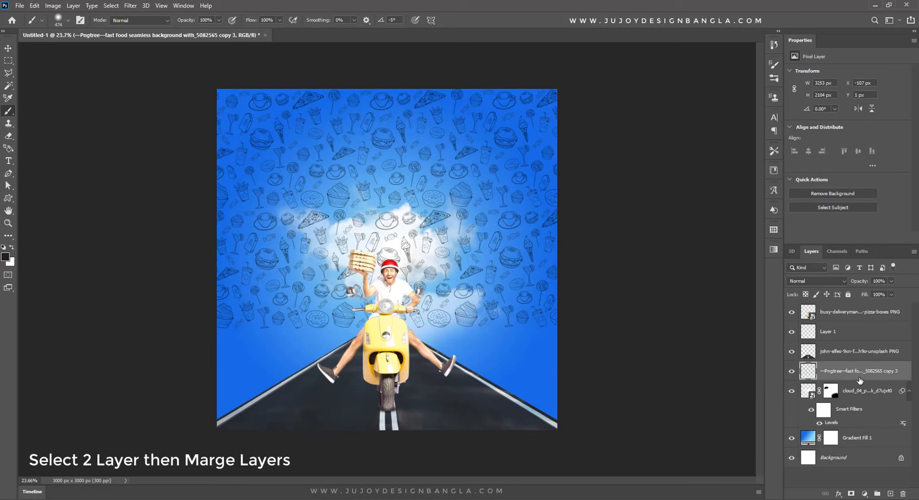
Apply a white Color Overlay at 100% opacity and Normal blend mode to the merged food pattern layer.
right_click(860, 380)
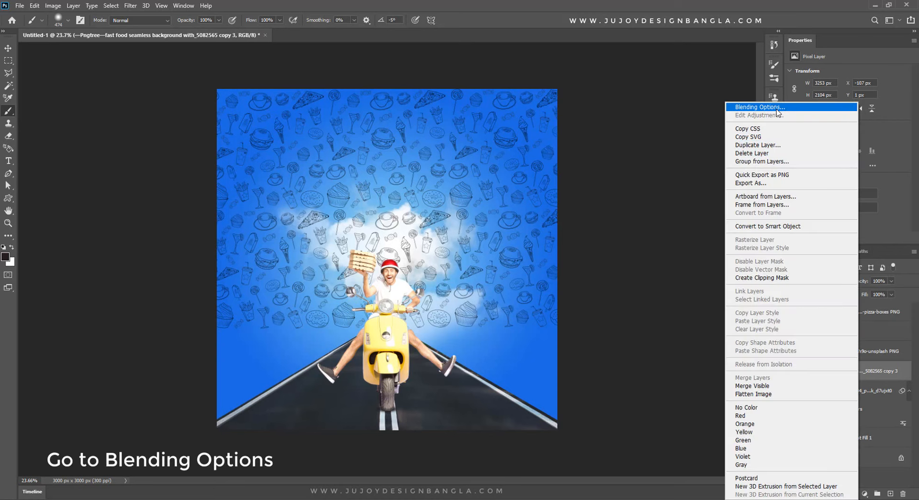
click(760, 107)
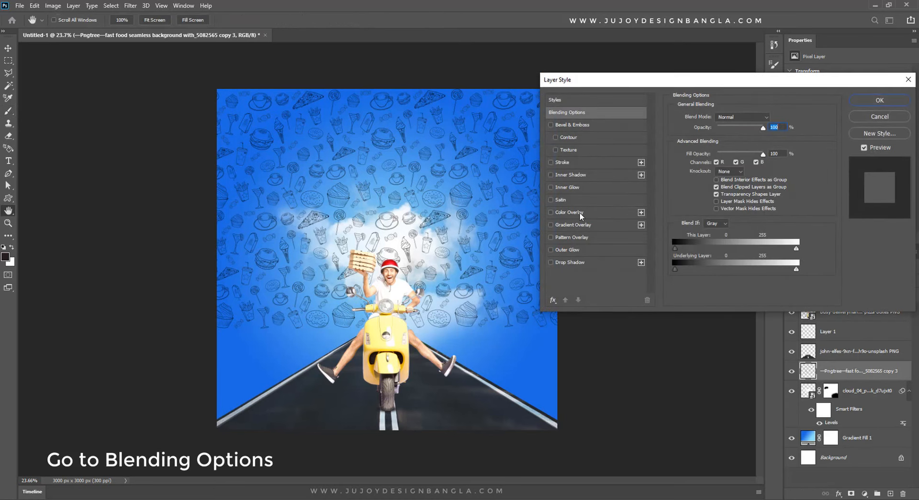
click(549, 212)
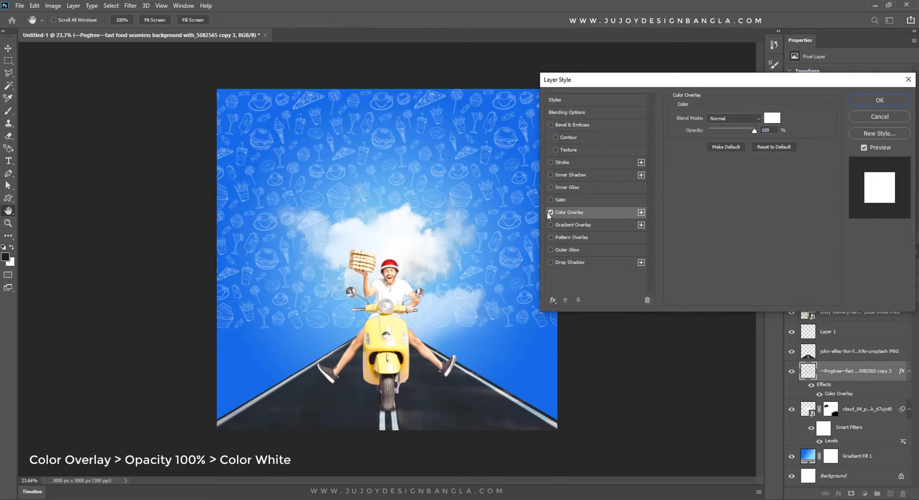
click(889, 100)
key(b)
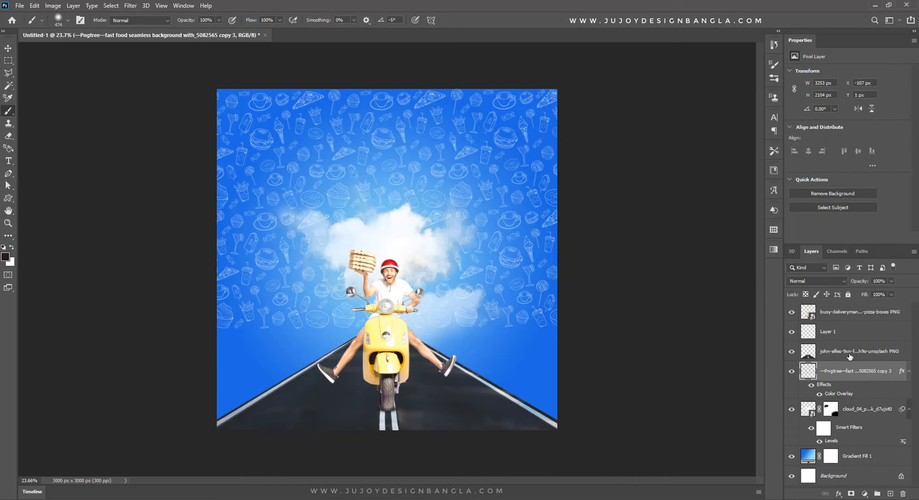
Mask the food pattern, fade its lower part around the clouds and rider with black, and set the layer opacity to 34%.
click(851, 494)
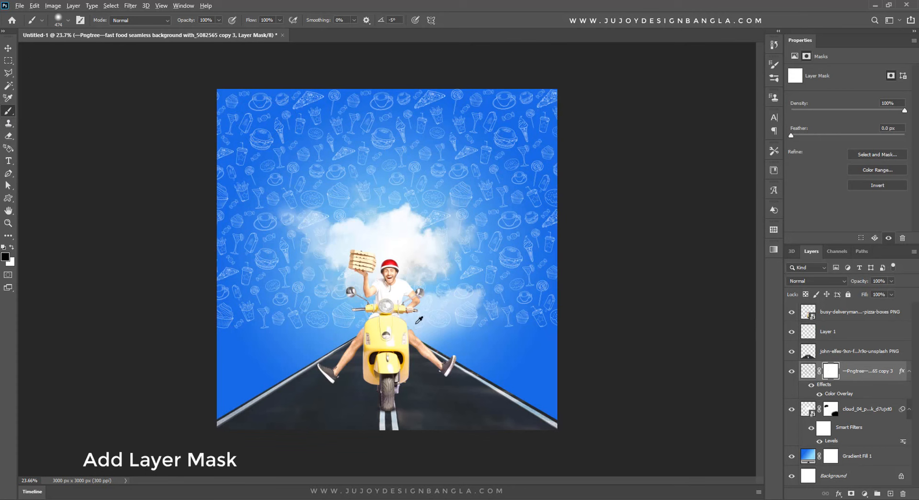
mouse_move(393, 288)
mouse_down()
mouse_move(320, 383)
mouse_move(278, 383)
mouse_move(306, 397)
mouse_move(575, 421)
mouse_move(520, 368)
mouse_move(584, 470)
mouse_move(593, 474)
mouse_move(656, 441)
mouse_move(484, 289)
mouse_move(283, 297)
mouse_up()
drag(891, 284, 879, 295)
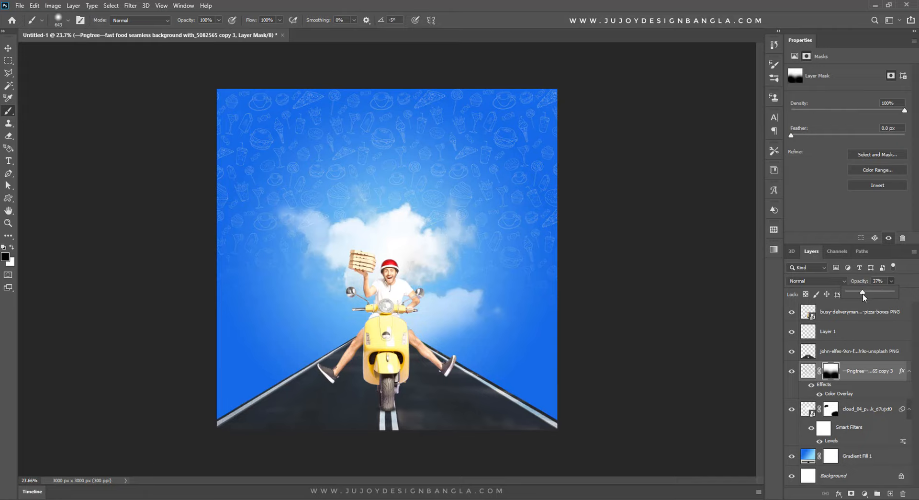
click(910, 284)
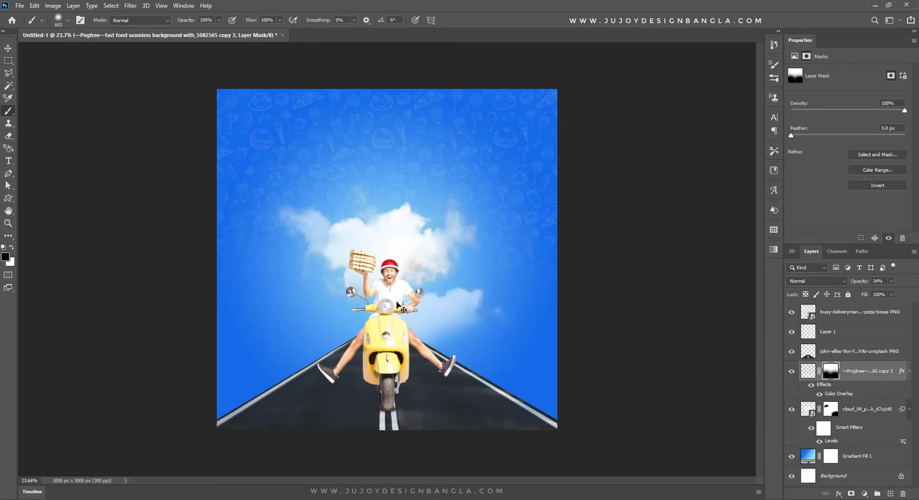
Add a Hue/Saturation adjustment layer directly above the scooter deliveryman layer.
key(alt+period)
scroll(406, 300, up, 4)
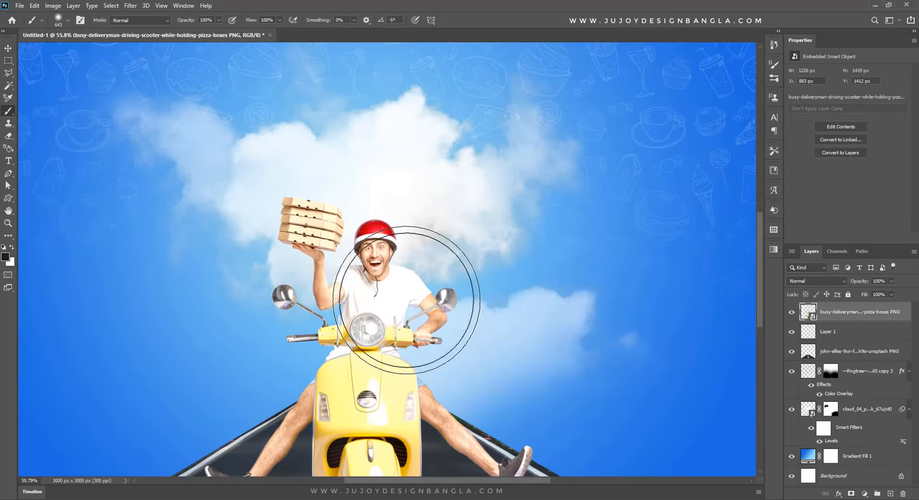
click(865, 493)
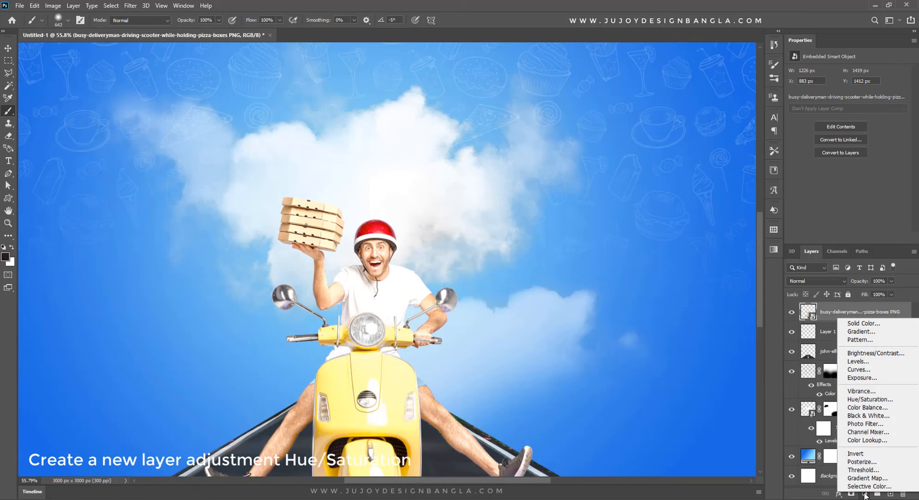
click(872, 400)
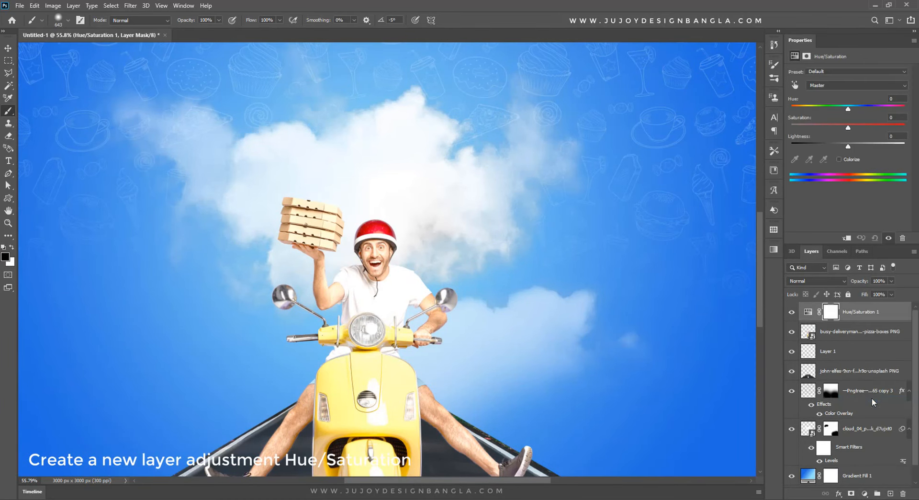
Clip the Hue/Saturation adjustment to the deliveryman layer and set Hue to -7, Saturation to -4 and Lightness to -27.
click(846, 238)
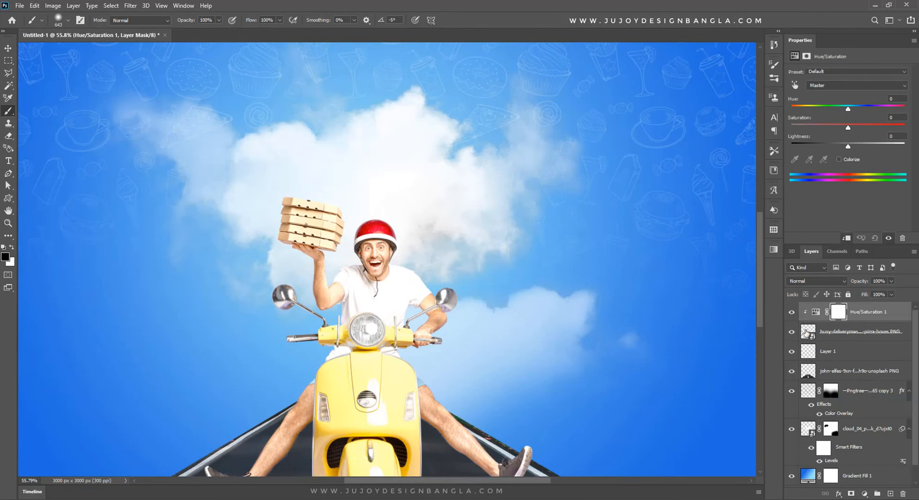
drag(851, 113, 844, 110)
drag(849, 146, 847, 146)
scroll(469, 241, down, 2)
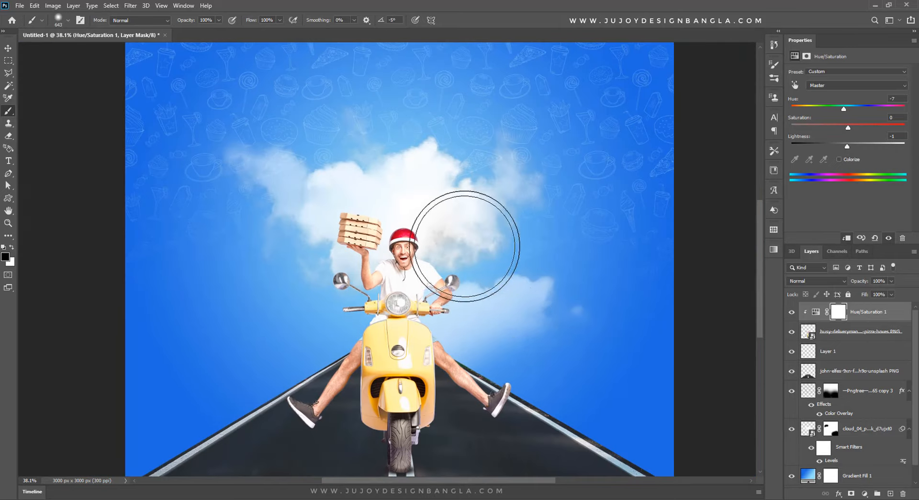
scroll(504, 335, up, 3)
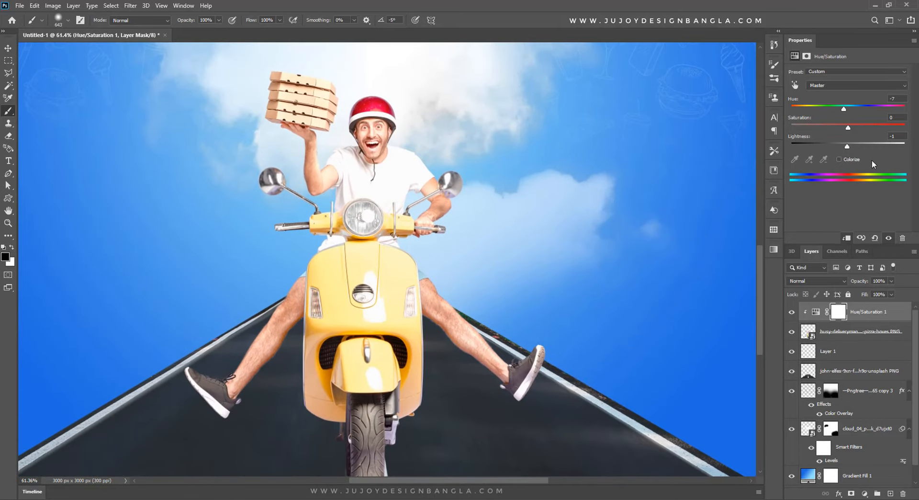
drag(848, 129, 833, 149)
scroll(593, 263, down, 2)
click(393, 215)
scroll(431, 191, up, 2)
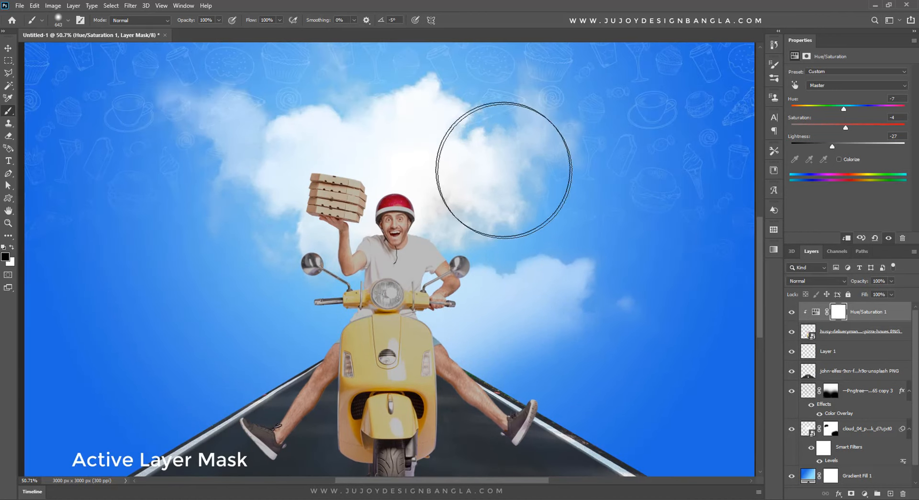
Paint black on the Hue/Saturation mask over the rider's head, pizza boxes and upper body to restore their brightness.
mouse_move(450, 162)
mouse_down()
mouse_move(483, 176)
mouse_move(509, 205)
mouse_up()
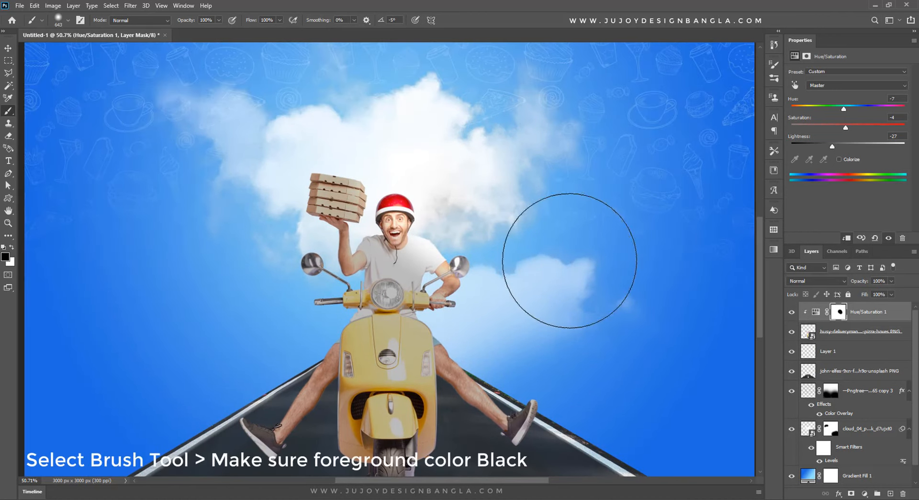
drag(229, 150, 421, 123)
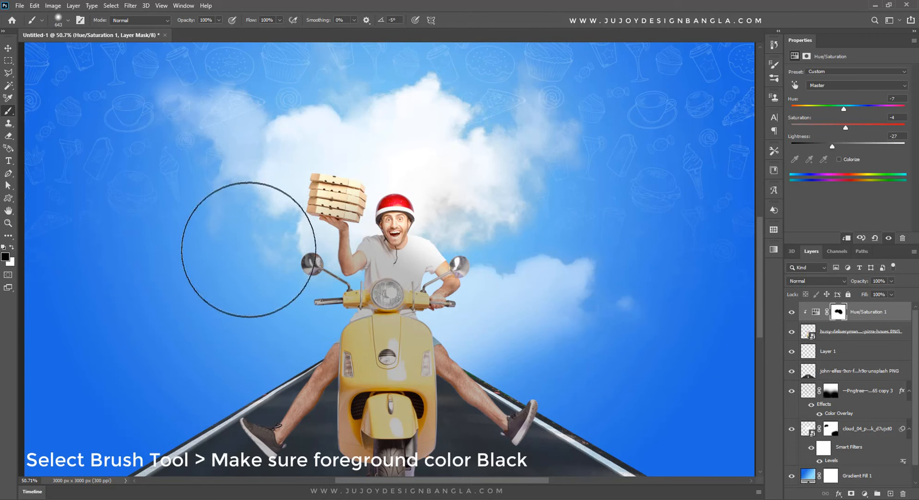
drag(275, 289, 279, 333)
scroll(279, 332, up, 3)
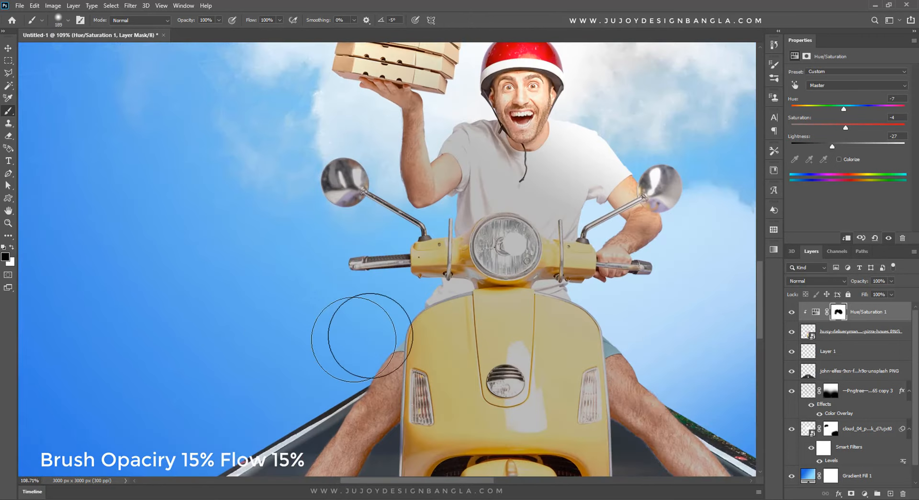
Reduce the brush size to 117 px and set its opacity to 41% and flow to 6%.
mouse_move(328, 378)
mouse_down()
mouse_move(376, 322)
mouse_move(370, 334)
mouse_up()
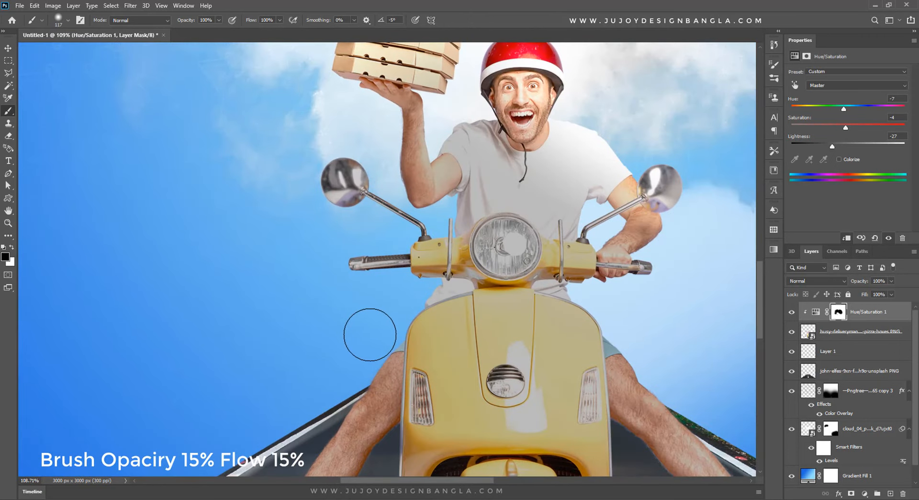
click(218, 20)
drag(221, 31, 194, 33)
click(279, 21)
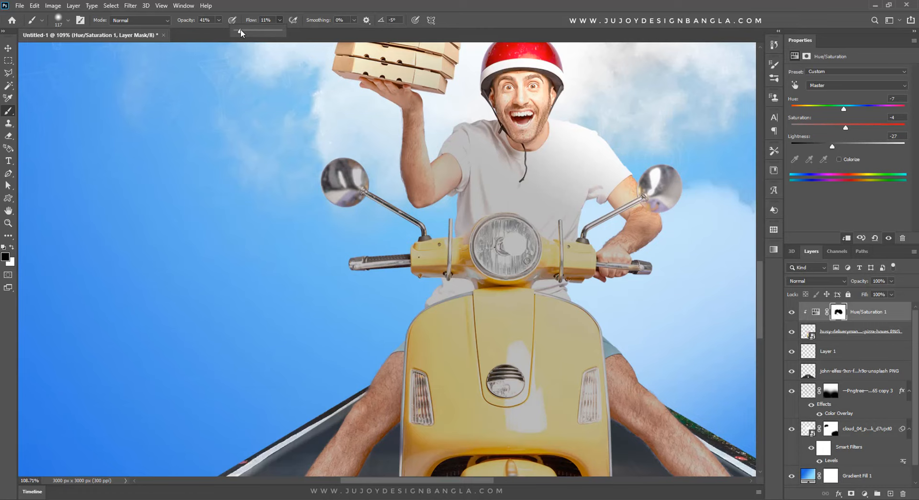
click(283, 267)
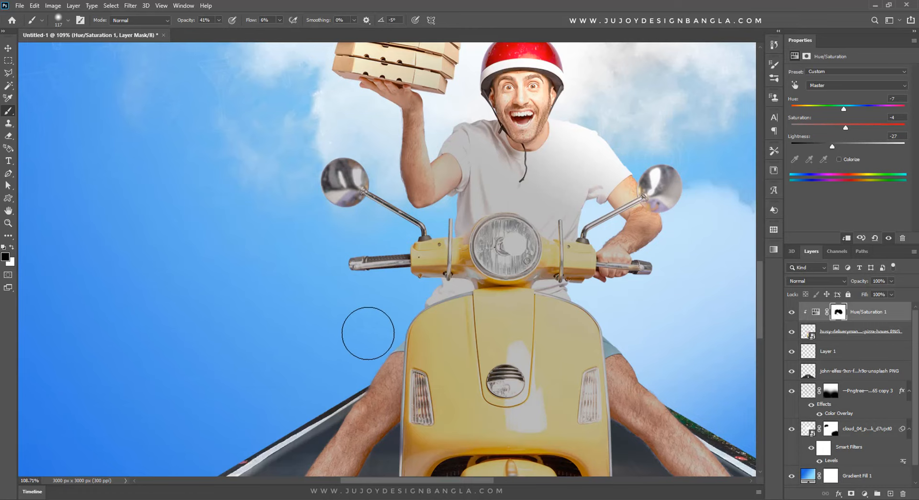
Softly paint black on the Hue/Saturation mask over the scooter's body, front fender, handlebars and the rider's shirt to bring back highlights.
drag(351, 374, 363, 225)
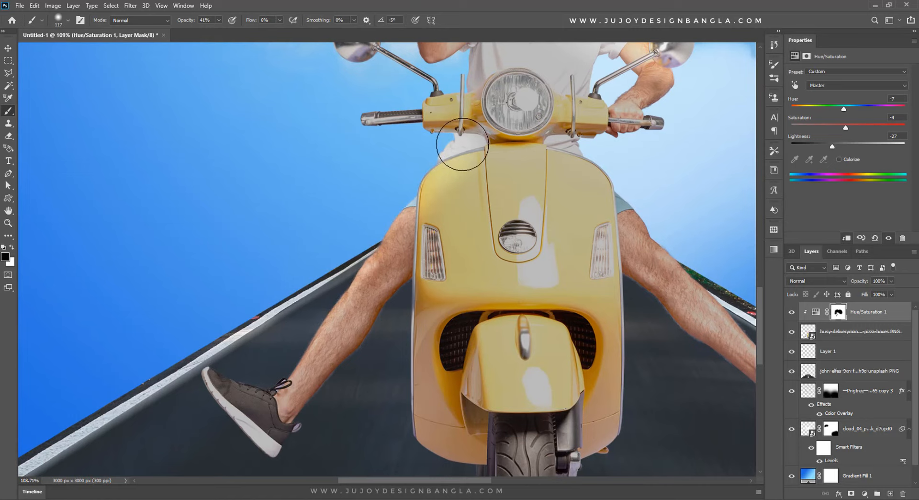
mouse_move(485, 190)
mouse_down()
mouse_move(403, 255)
mouse_move(474, 352)
mouse_move(395, 231)
mouse_move(372, 330)
mouse_move(422, 327)
mouse_move(387, 310)
mouse_move(456, 355)
mouse_move(458, 314)
mouse_move(426, 384)
mouse_move(422, 316)
mouse_move(378, 343)
mouse_move(427, 347)
mouse_move(452, 363)
mouse_move(485, 303)
mouse_move(463, 359)
mouse_move(417, 264)
mouse_move(373, 242)
mouse_move(383, 342)
mouse_move(376, 224)
mouse_move(366, 315)
mouse_move(387, 167)
mouse_move(366, 216)
mouse_move(436, 175)
mouse_move(426, 159)
mouse_move(513, 178)
mouse_up()
scroll(510, 352, down, 4)
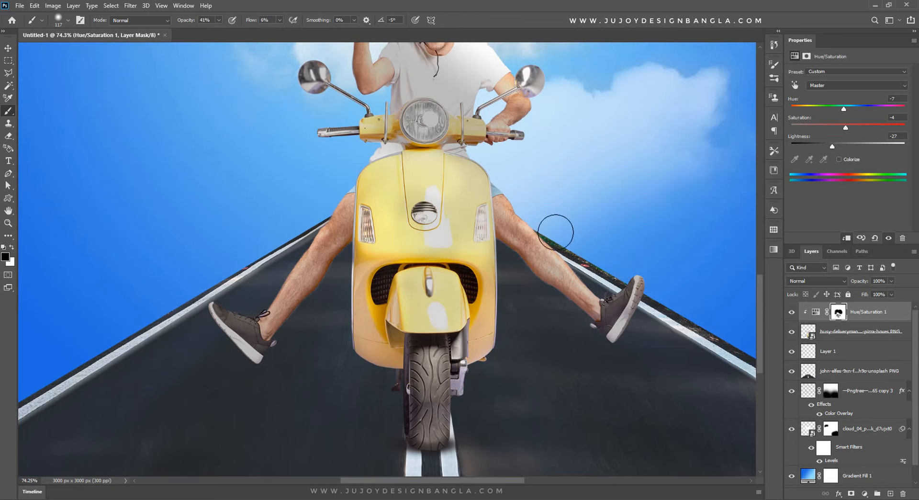
scroll(491, 231, down, 3)
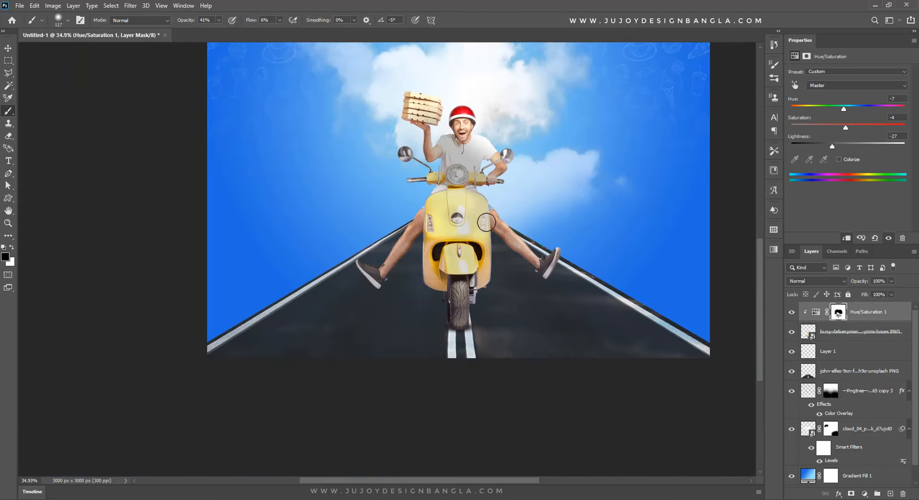
scroll(488, 218, up, 2)
scroll(426, 114, up, 3)
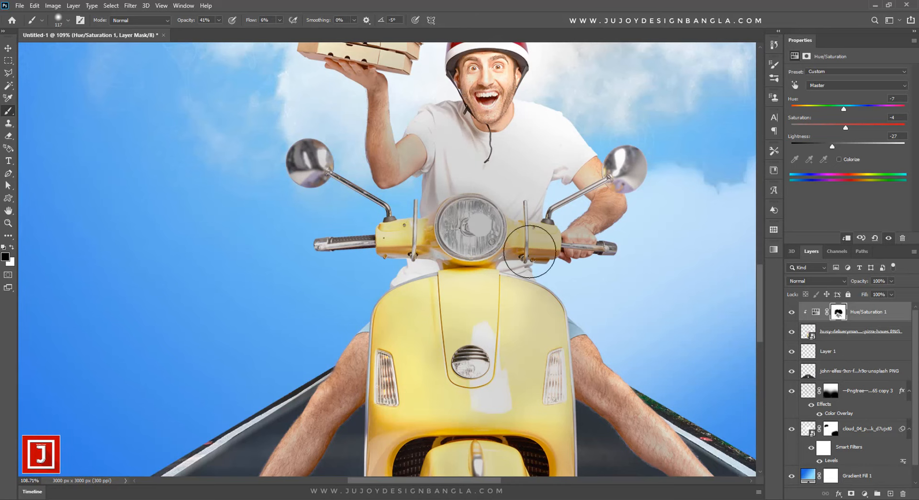
scroll(448, 226, down, 3)
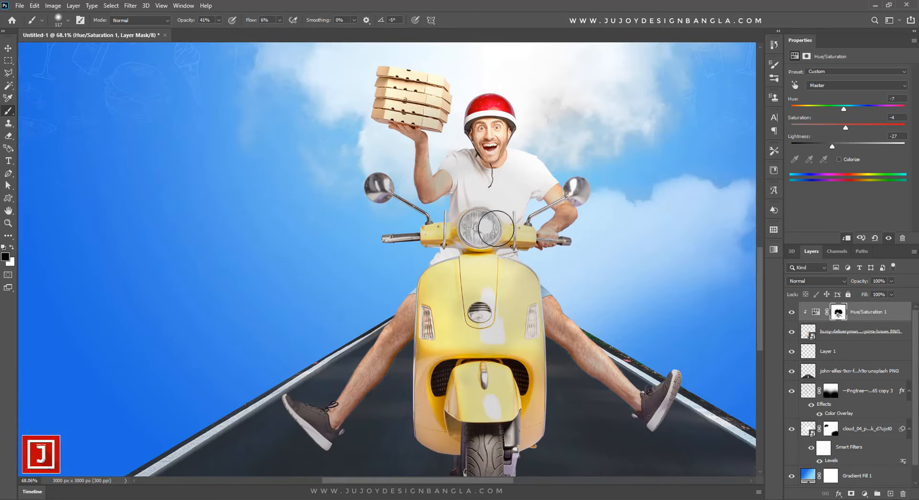
scroll(559, 163, up, 3)
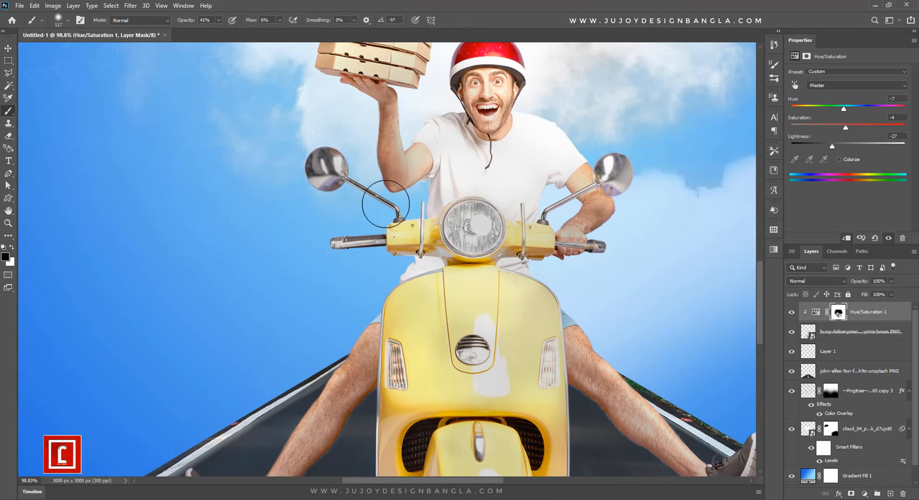
scroll(397, 219, down, 5)
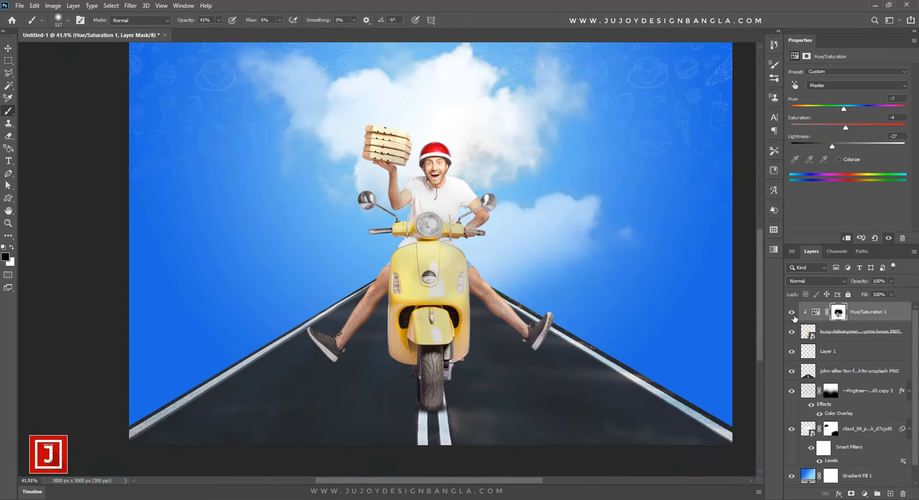
Compare the rider with and without the Hue/Saturation adjustment, and touch up its mask over the torso with black.
click(792, 312)
click(791, 312)
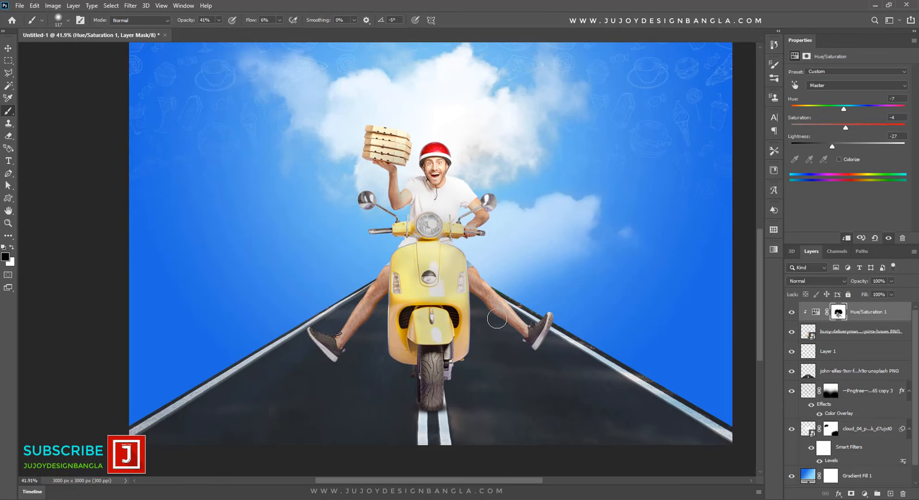
key(ctrl+0)
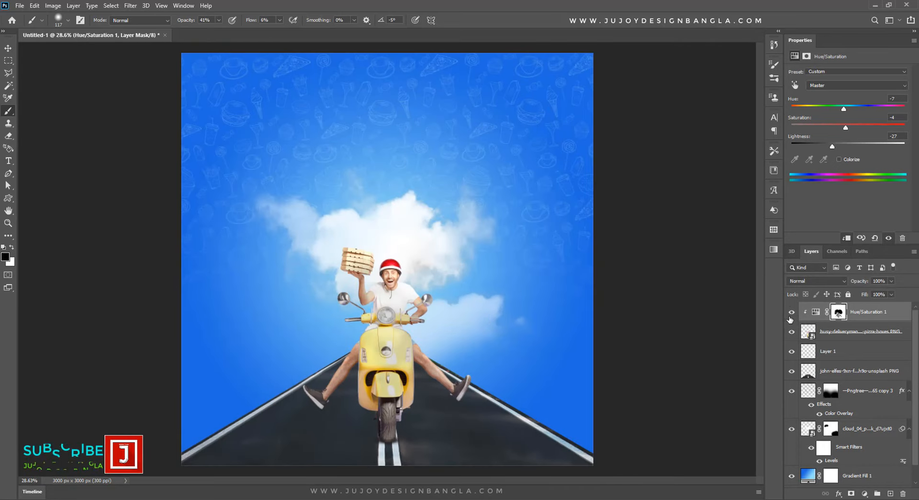
click(792, 312)
click(792, 313)
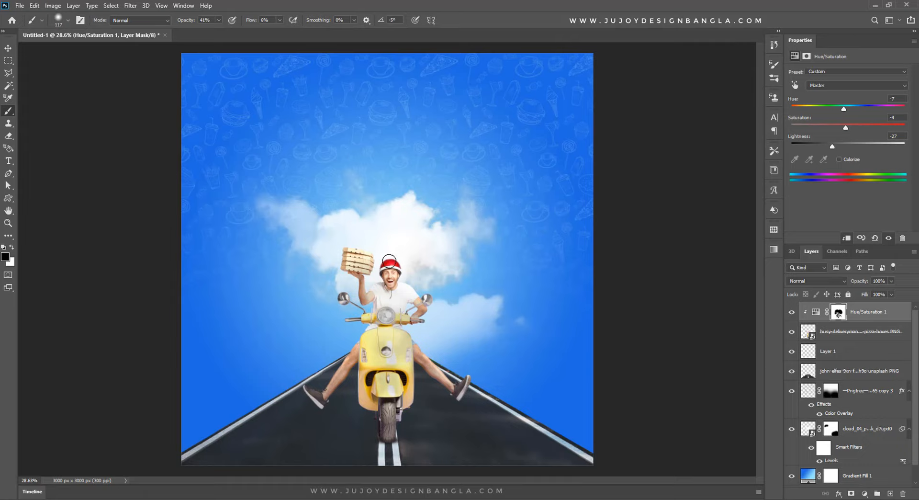
click(793, 312)
click(792, 312)
drag(377, 285, 359, 301)
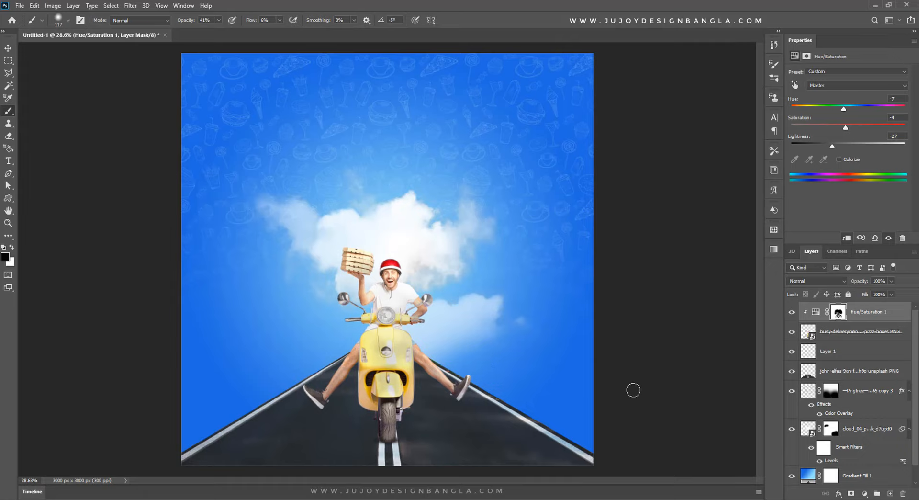
scroll(637, 379, down, 1)
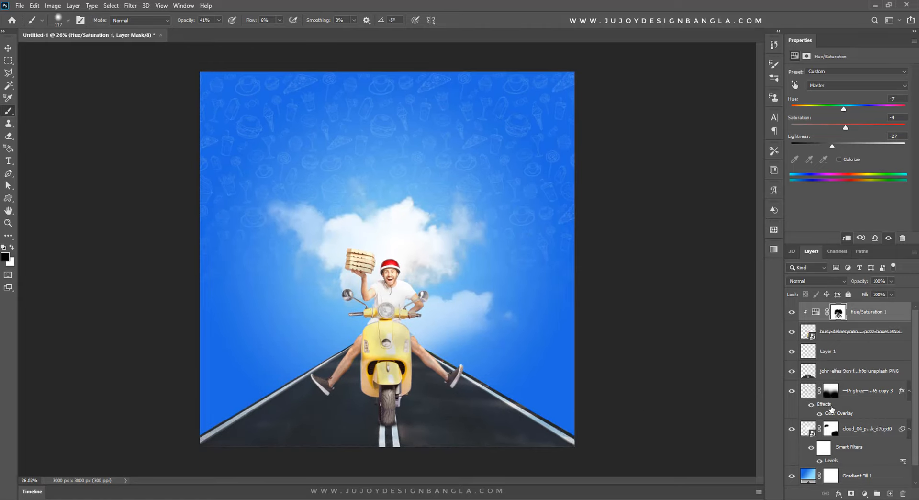
Select the cloud layer and open the social media icon image 6332219_preview from the 26 May 2021 folder.
click(793, 434)
click(792, 434)
click(808, 429)
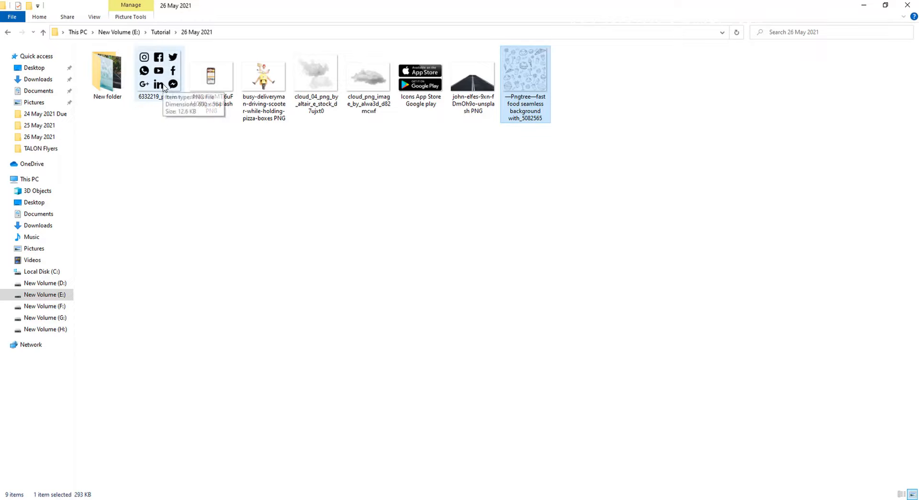
drag(165, 88, 481, 6)
Select the Instagram, Facebook and Twitter icons with a rectangular marquee and move them into the Untitled-1 design.
click(9, 59)
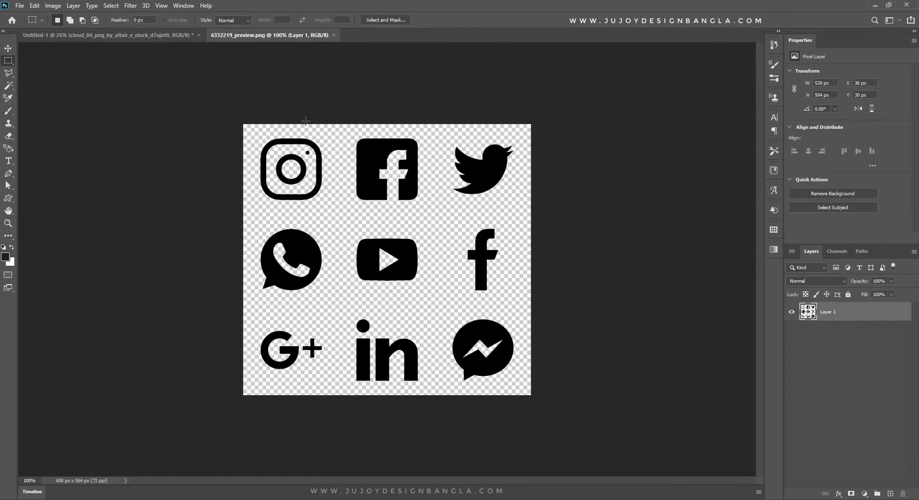
drag(255, 131, 521, 207)
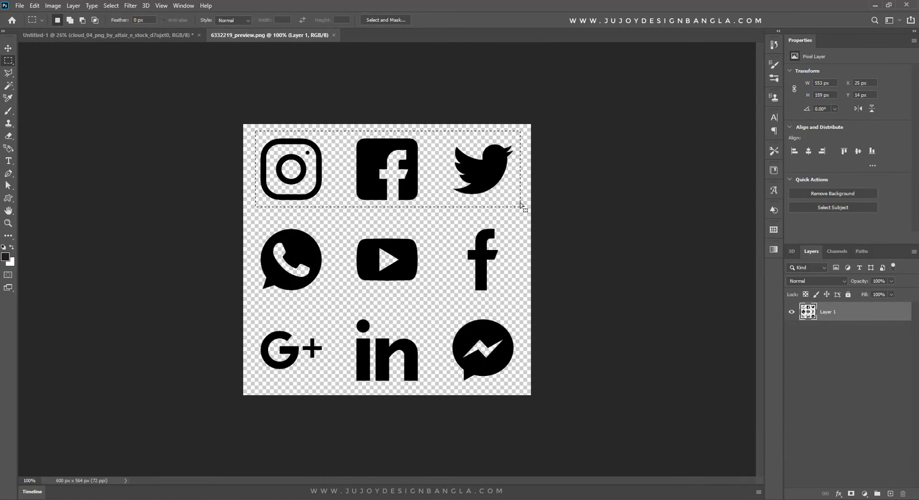
click(8, 48)
drag(349, 149, 371, 187)
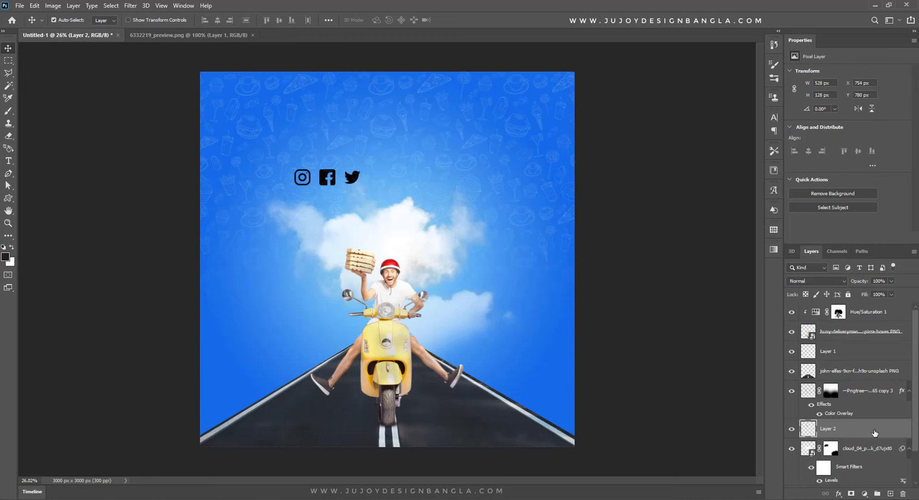
Apply a white Color Overlay at 100% opacity and Normal blend mode to the social icons layer.
right_click(855, 434)
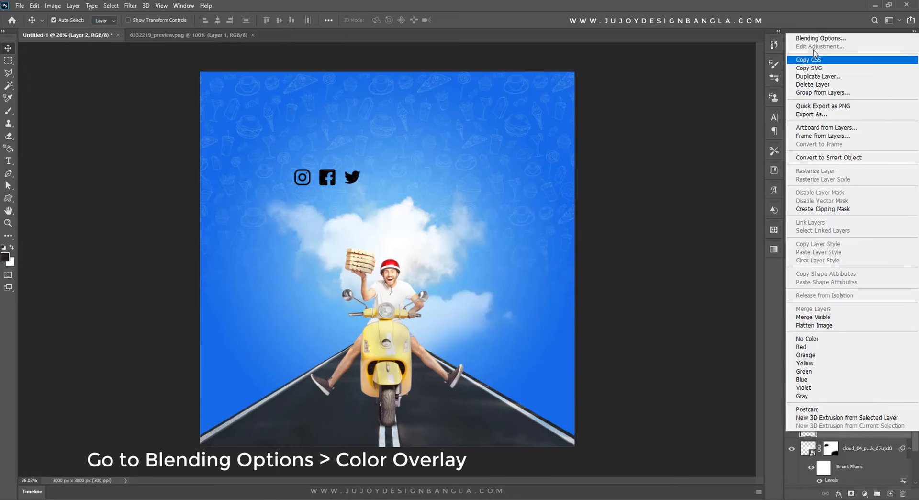
click(821, 38)
click(581, 216)
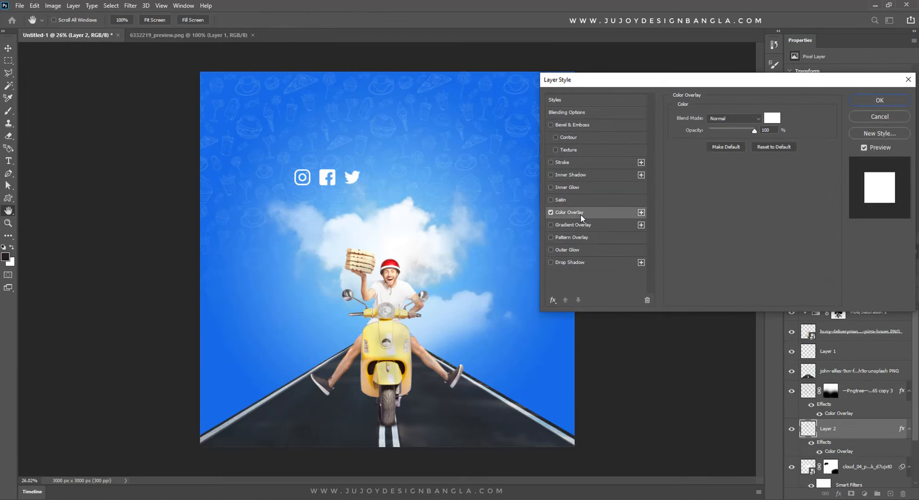
click(869, 101)
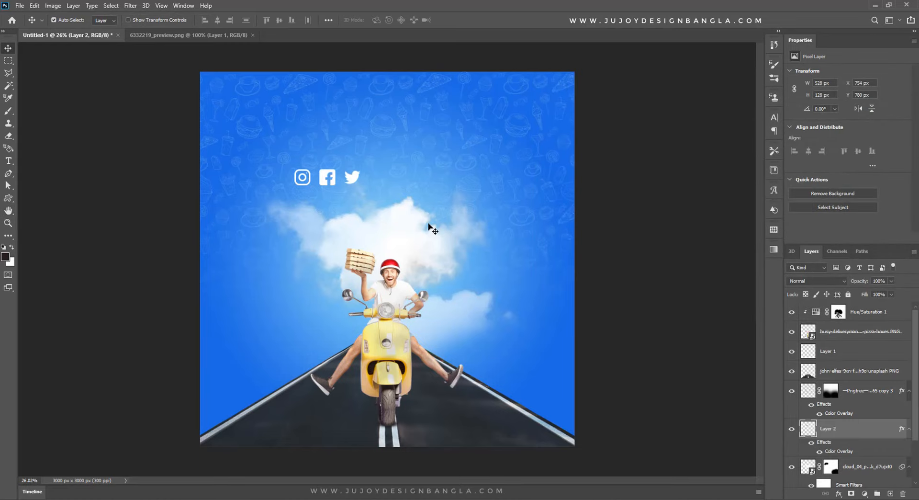
Scale the social icons to about 351 x 85 px, place them on the road's lower-left corner, and move their layer above the road layer.
key(ctrl+t)
drag(361, 170, 252, 446)
key(Return)
drag(852, 440, 841, 362)
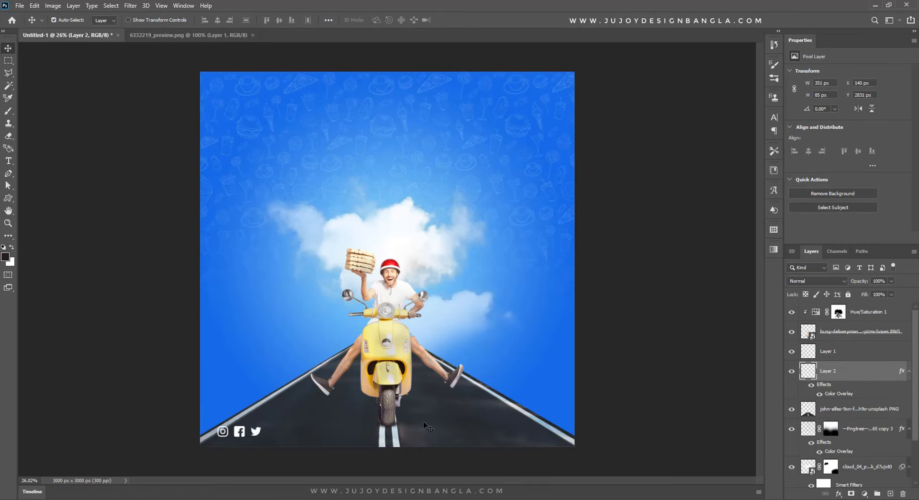
Reposition the social icons on the road at about X 324 px, Y 2814 px, and close the icon image.
key(ctrl+t)
drag(237, 432, 247, 432)
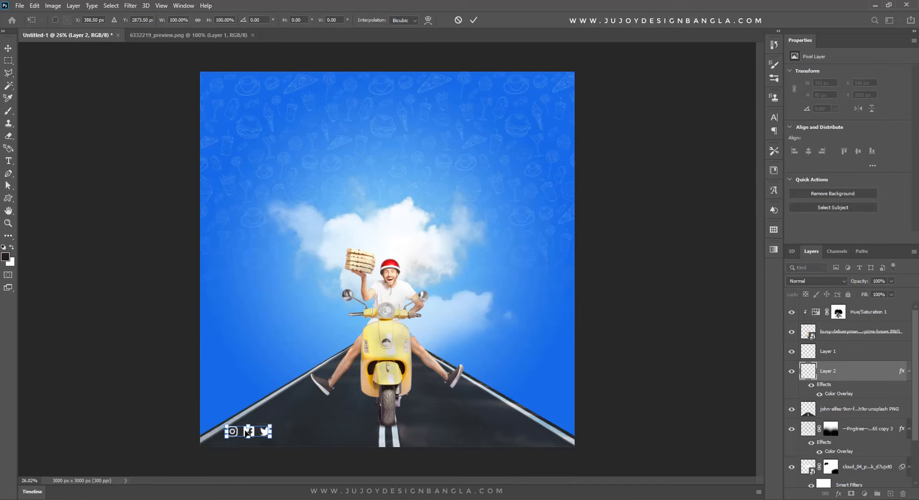
key(Return)
scroll(263, 390, up, 5)
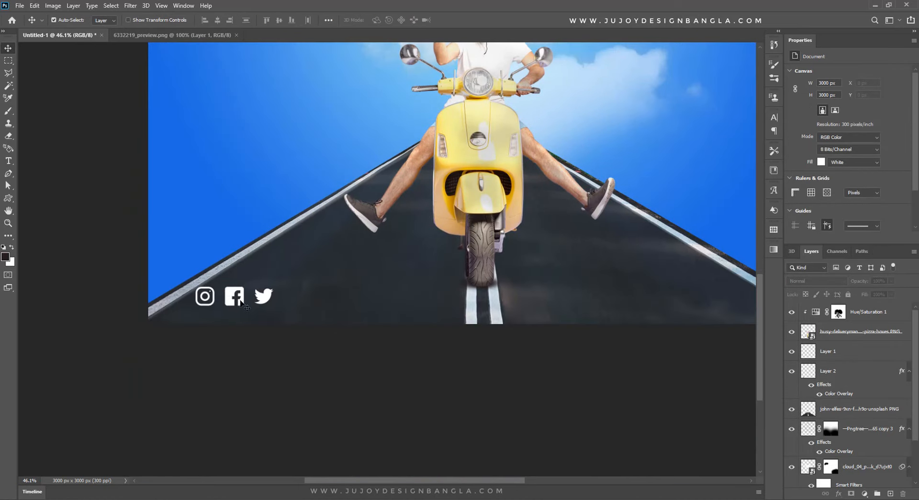
drag(241, 295, 259, 292)
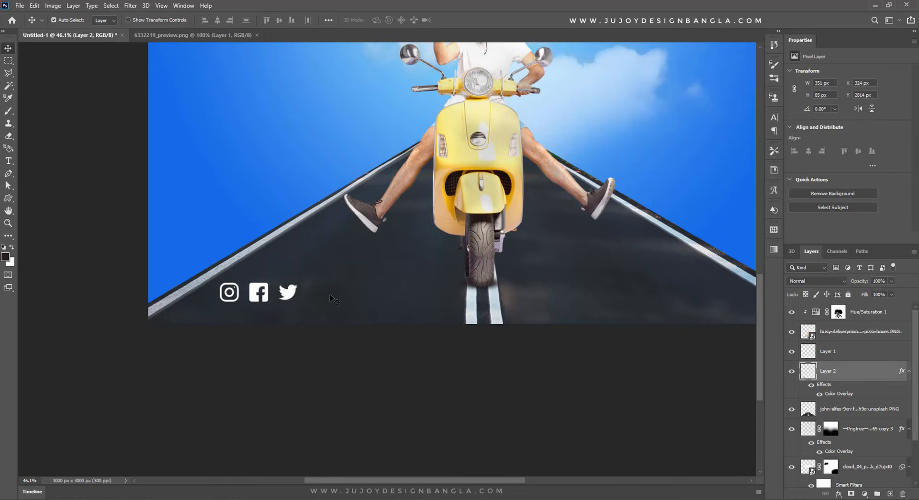
scroll(334, 299, down, 5)
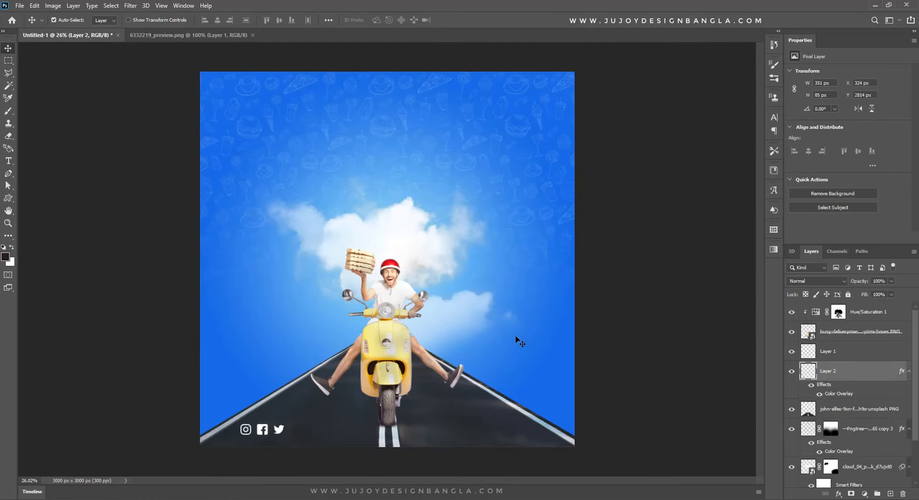
click(252, 35)
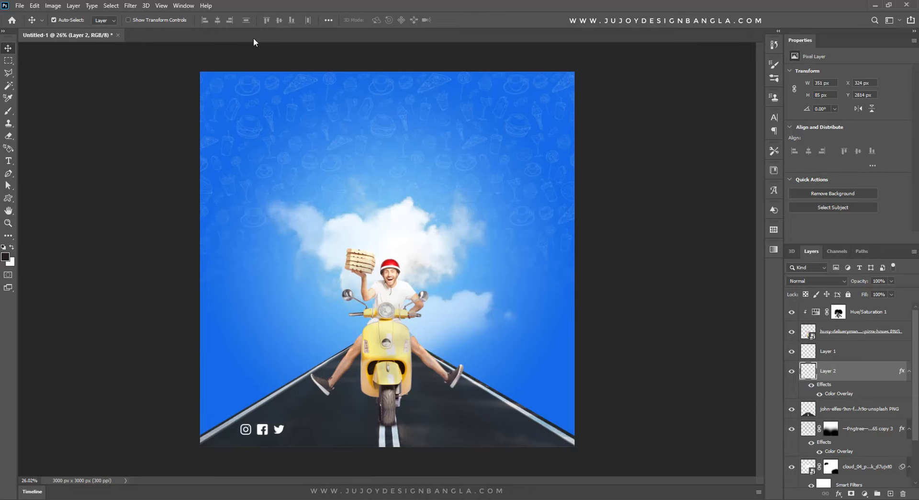
Open Icons App Store Google play.png and select the App Store badge with a rectangular marquee.
click(278, 498)
drag(416, 85, 490, 12)
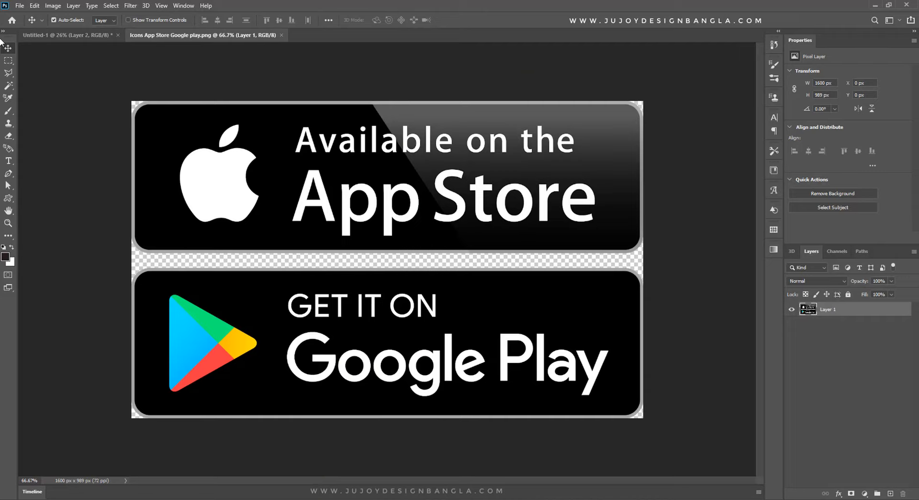
click(8, 61)
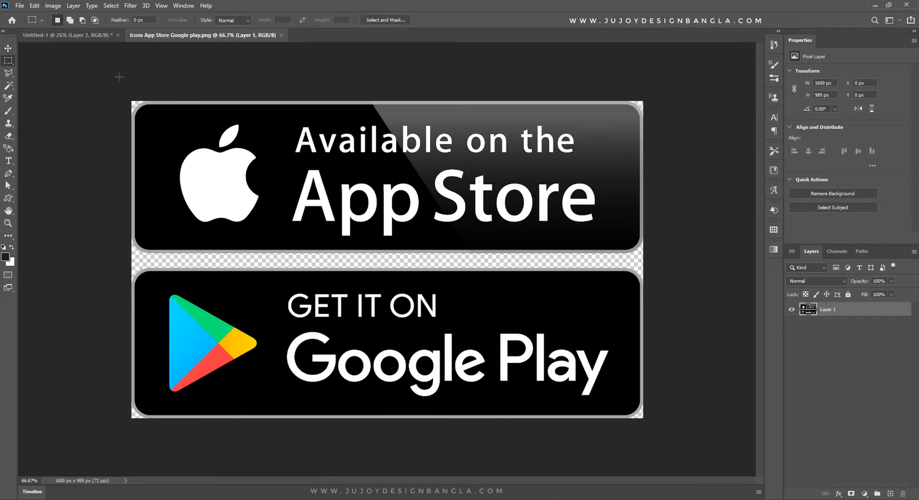
drag(130, 100, 682, 262)
Move the App Store badge into Untitled-1 and scale it to about 369 x 109 px on the road's lower-right part.
key(v)
drag(180, 115, 372, 190)
key(ctrl+t)
drag(531, 169, 504, 432)
key(Return)
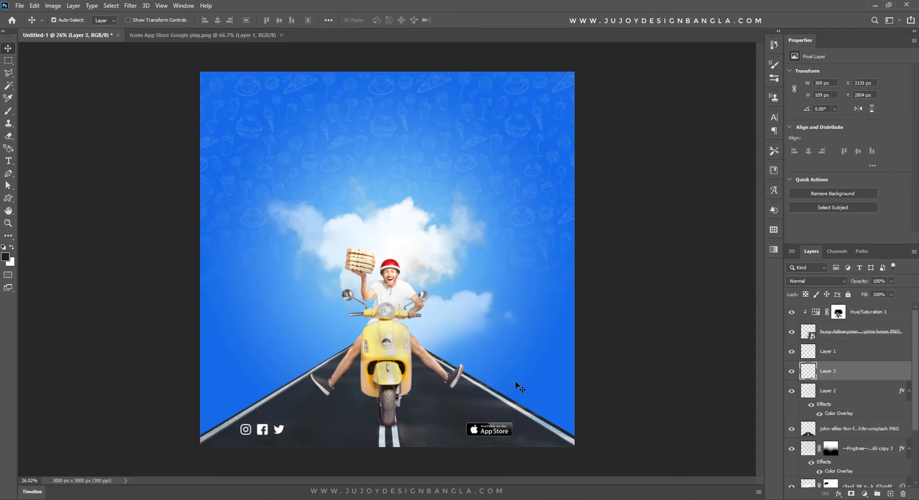
Shift the rectangular marquee in the store icons image down onto the Google Play badge.
click(194, 34)
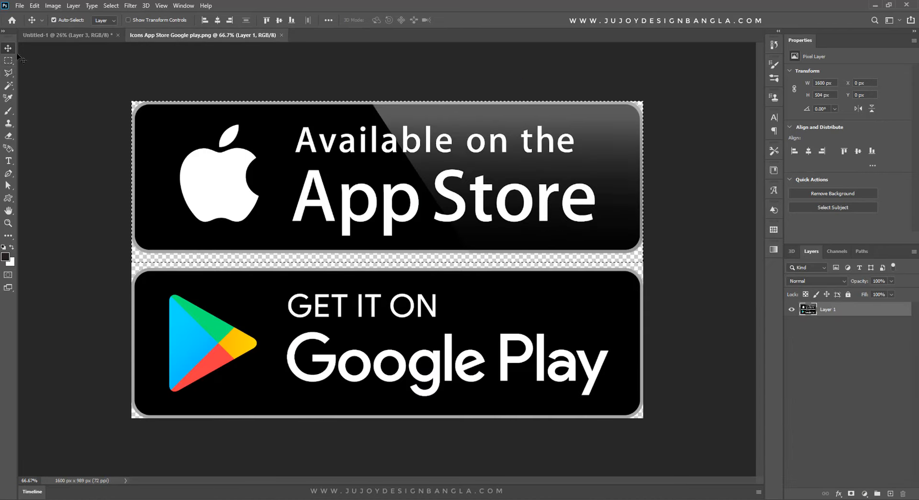
key(m)
drag(220, 191, 219, 349)
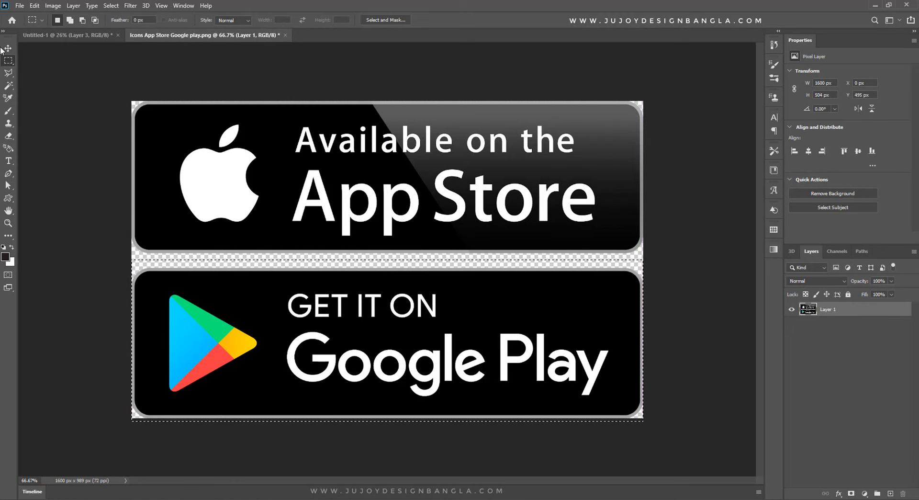
Move the Google Play badge into Untitled-1, scale it to about 389 x 114 px, and shift the App Store badge beside it to about X 2074 px.
key(v)
drag(212, 311, 369, 235)
key(ctrl+t)
drag(489, 235, 557, 431)
key(Return)
drag(496, 433, 489, 435)
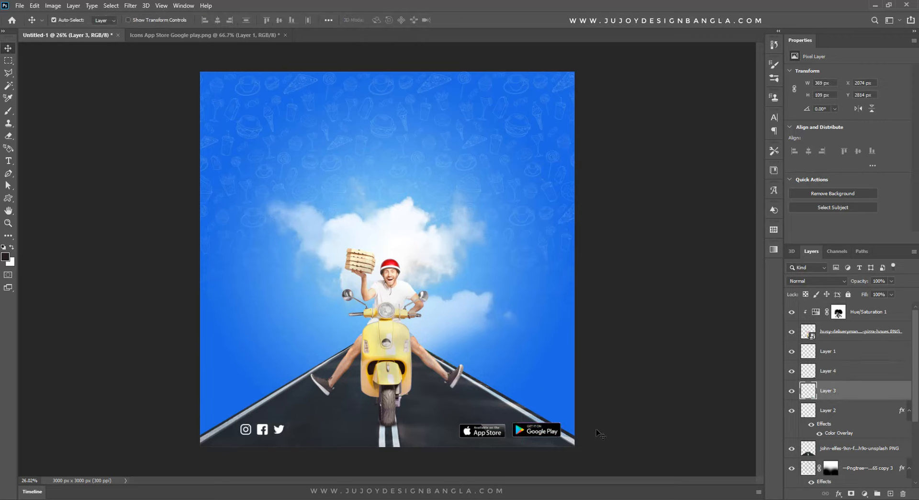
Show the rulers, add a horizontal guide beneath the road icons, and lower the social icons to about Y 2833 px to align with it.
key(ctrl+r)
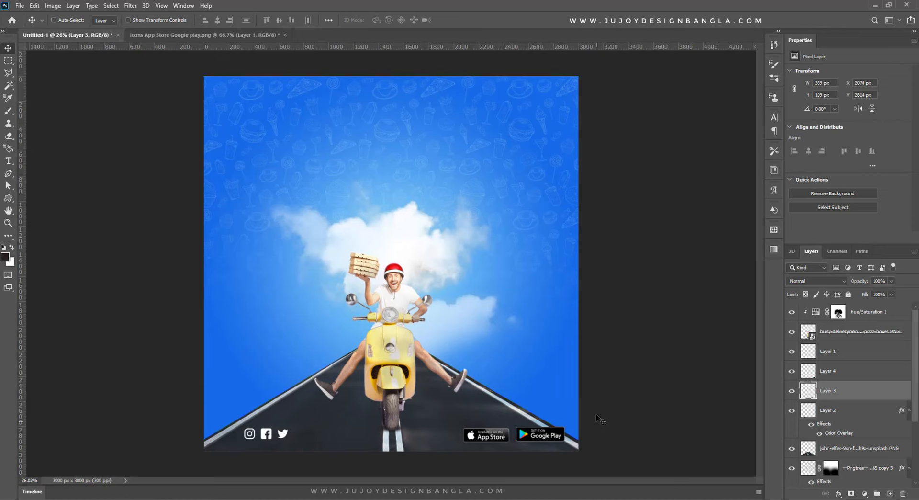
drag(404, 84, 429, 441)
scroll(358, 401, up, 6)
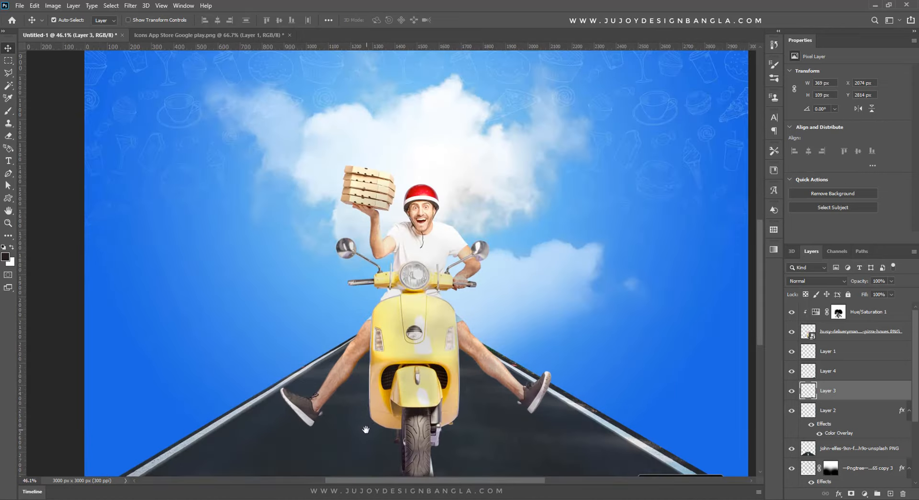
drag(367, 428, 323, 195)
drag(164, 254, 165, 258)
key(Down)
key(Down)
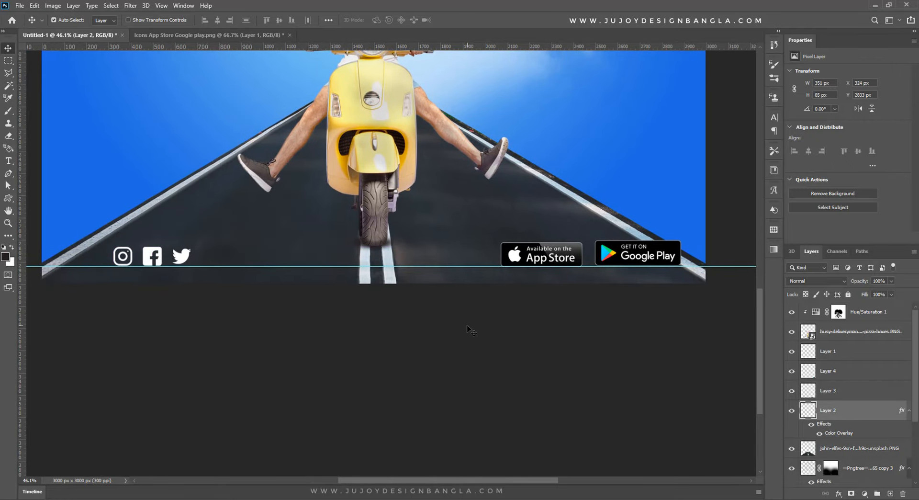
Align the App Store and Google Play badges with the horizontal guide, with the Google Play badge at X 2504 px, Y 2808 px.
drag(639, 265, 639, 267)
click(557, 264)
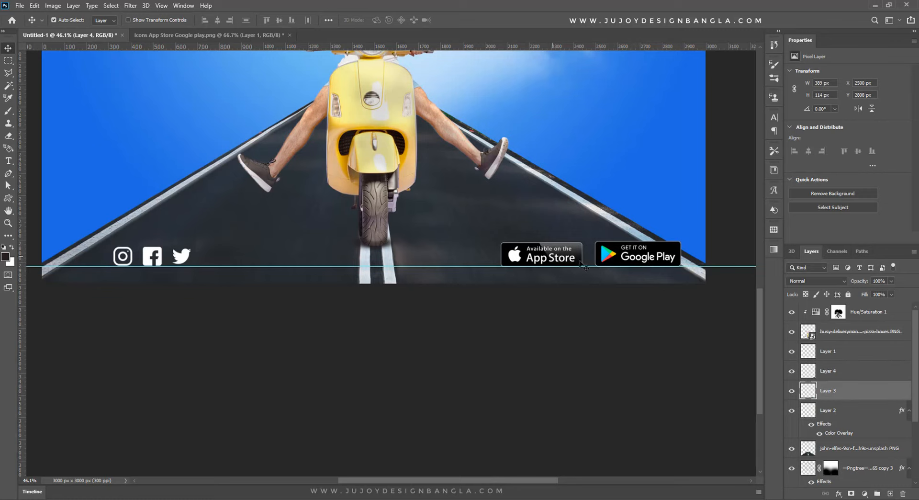
key(Up)
click(603, 261)
scroll(422, 266, down, 2)
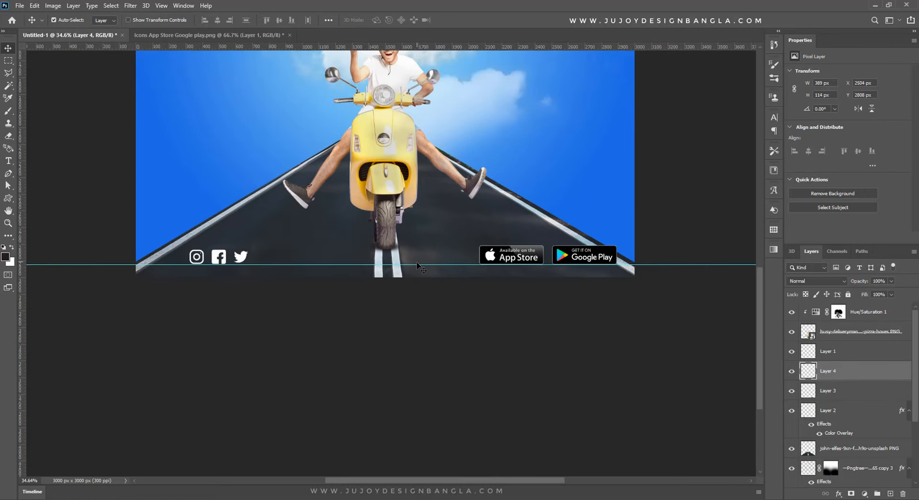
scroll(421, 153, down, 3)
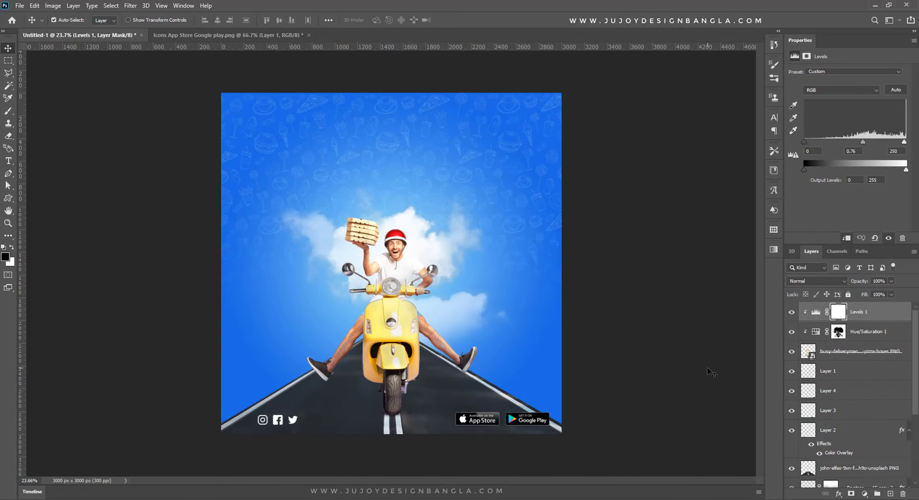
Add white "Free Home Delivery" text in 60 pt Arizonia and place it above the deliveryman at about X 560 px, Y 631 px.
click(6, 163)
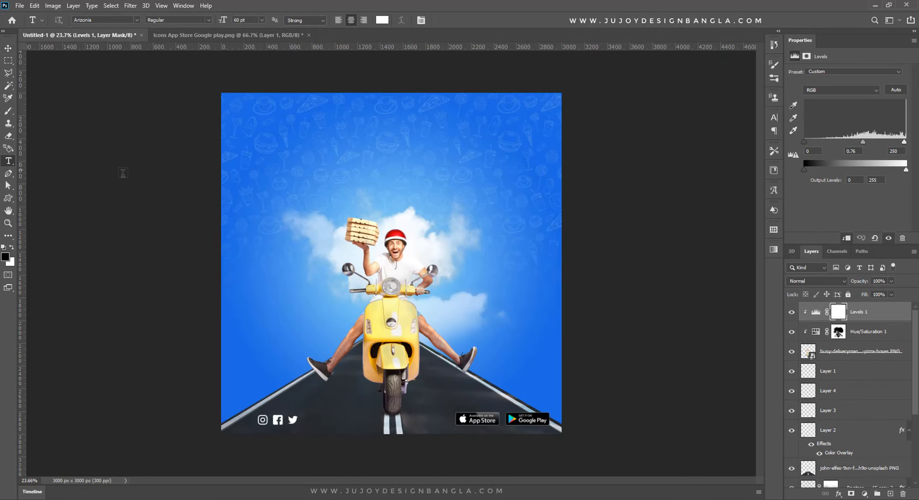
click(352, 171)
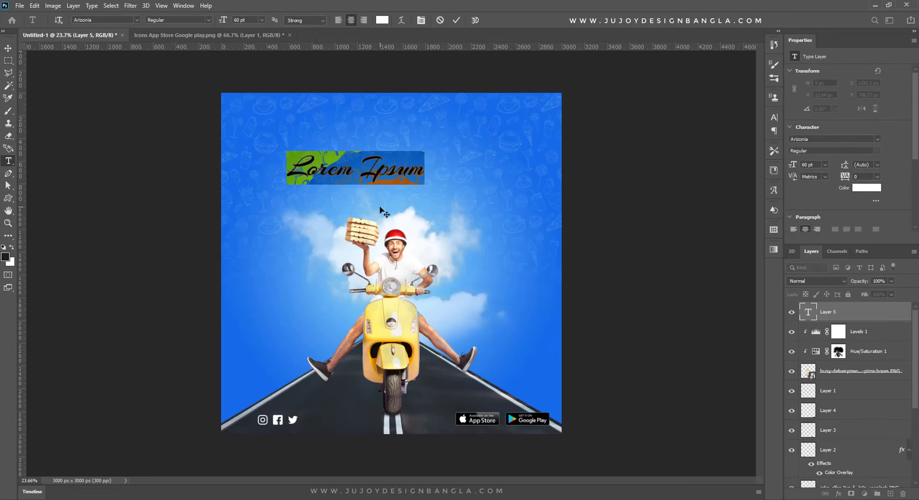
text(Free H)
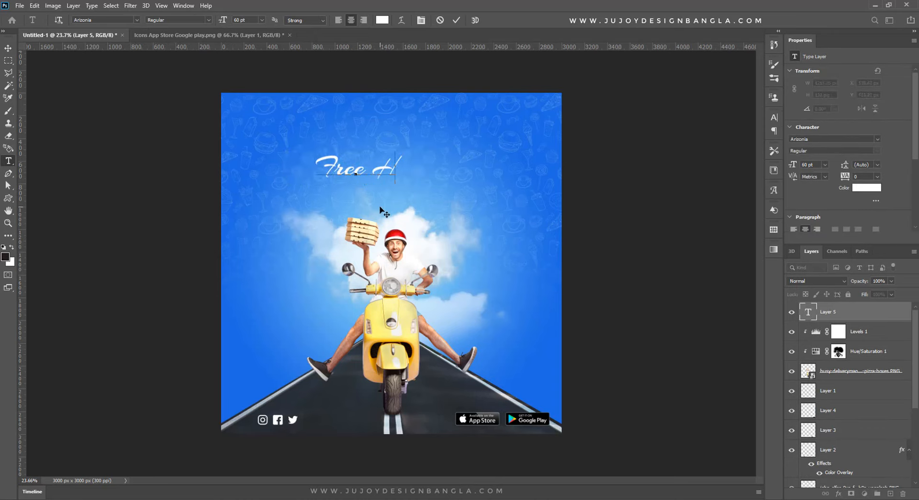
text(ome De)
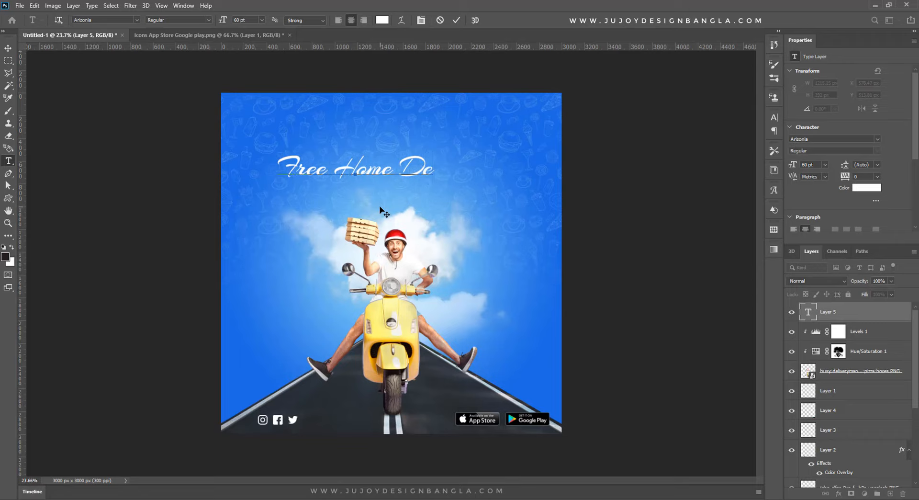
text(livery)
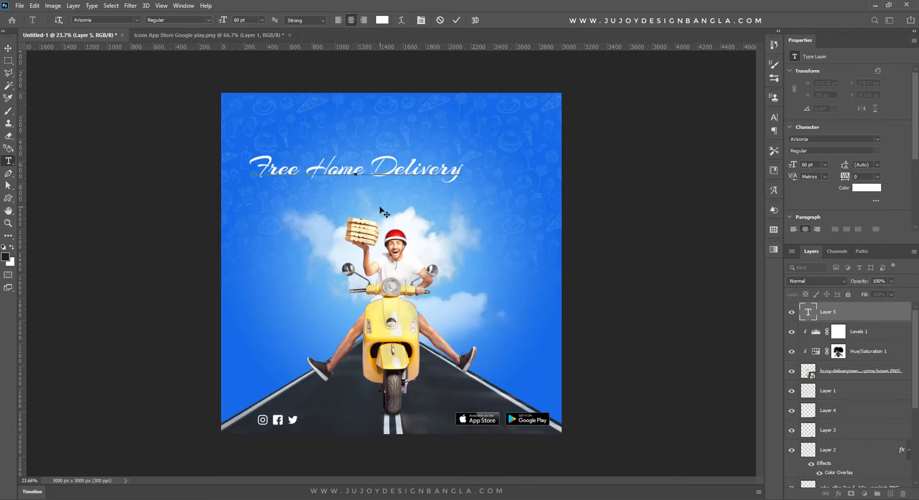
click(10, 48)
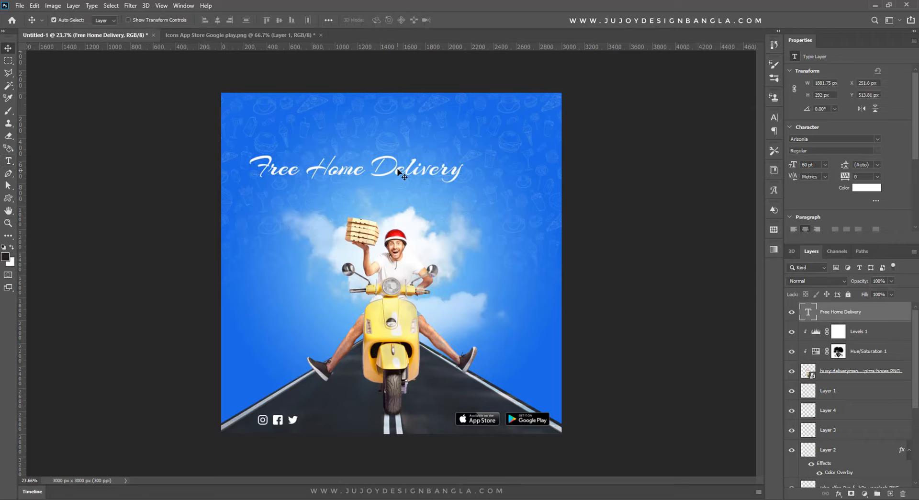
drag(399, 173, 433, 186)
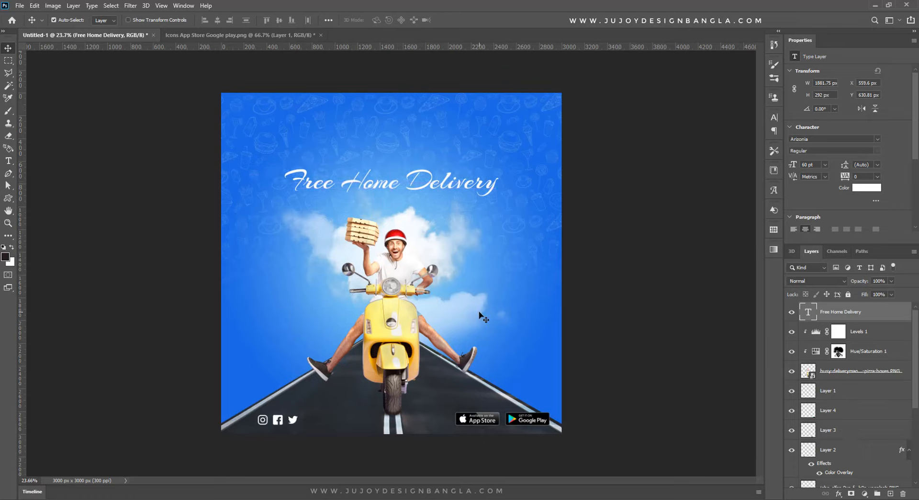
Add white "Pizza" text in Arizonia, enlarge it to about 107 pt, and centre it above the "Free Home Delivery" line.
click(8, 160)
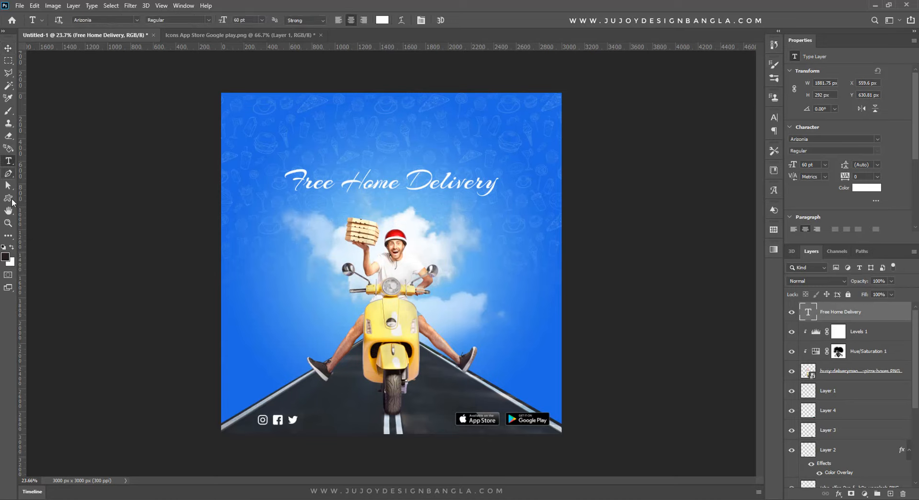
click(341, 139)
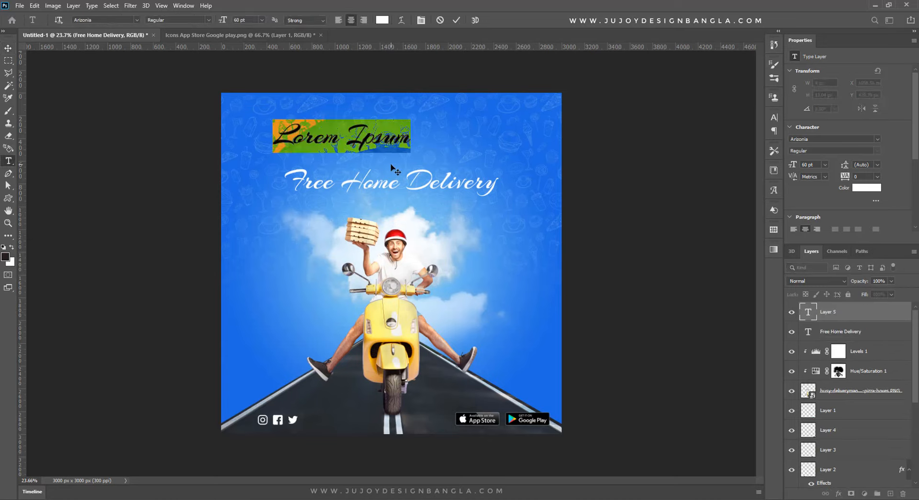
text(Pizza)
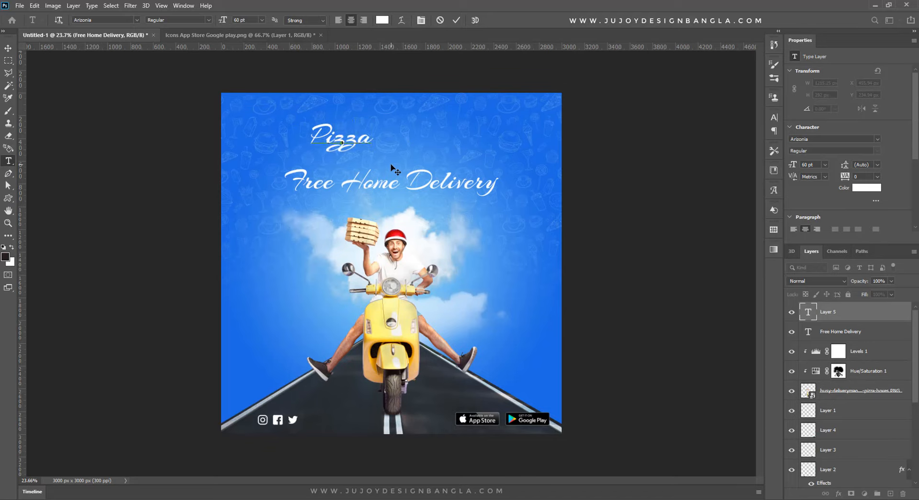
click(9, 48)
key(ctrl+t)
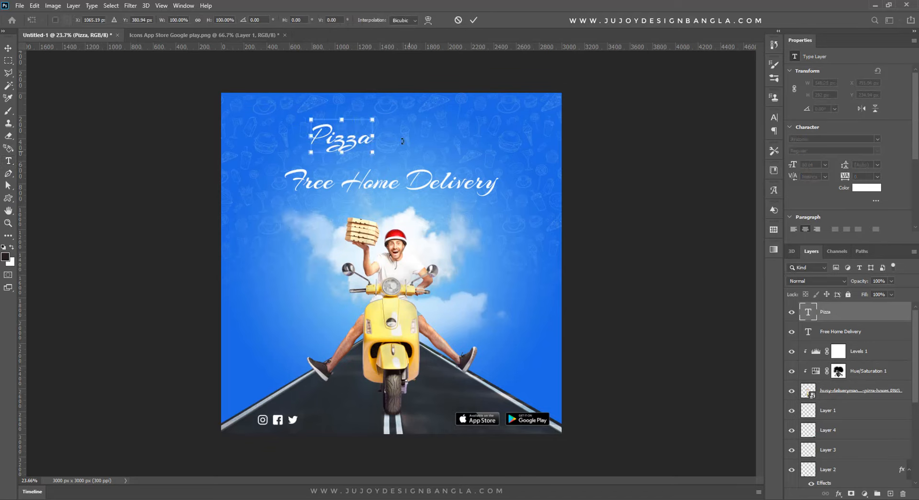
drag(374, 118, 445, 146)
key(Return)
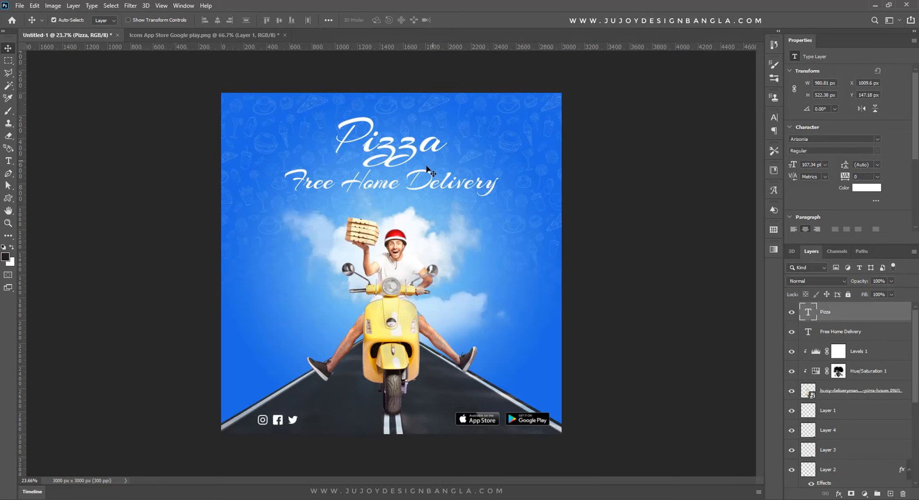
Lower the "Free Home Delivery" text to about Y 699 px and the "Pizza" text to about X 1029 px, Y 202 px.
scroll(427, 168, up, 3)
click(428, 229)
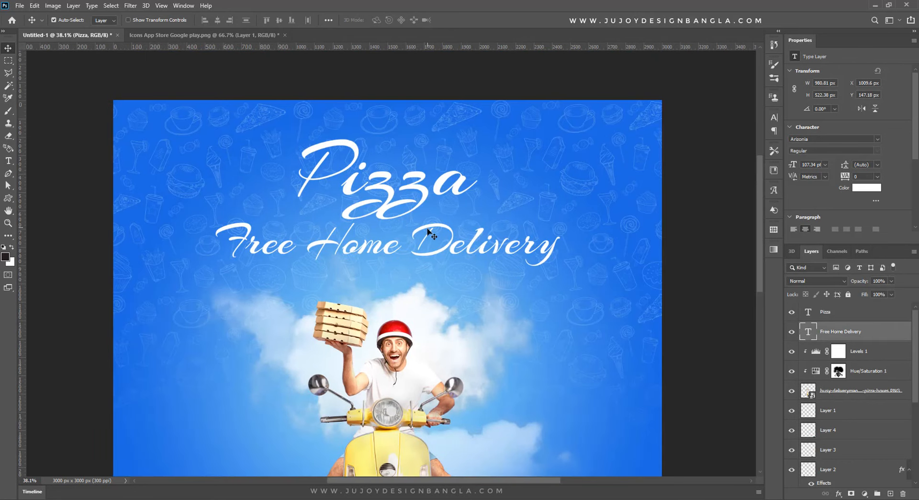
drag(430, 232, 428, 240)
drag(412, 184, 415, 194)
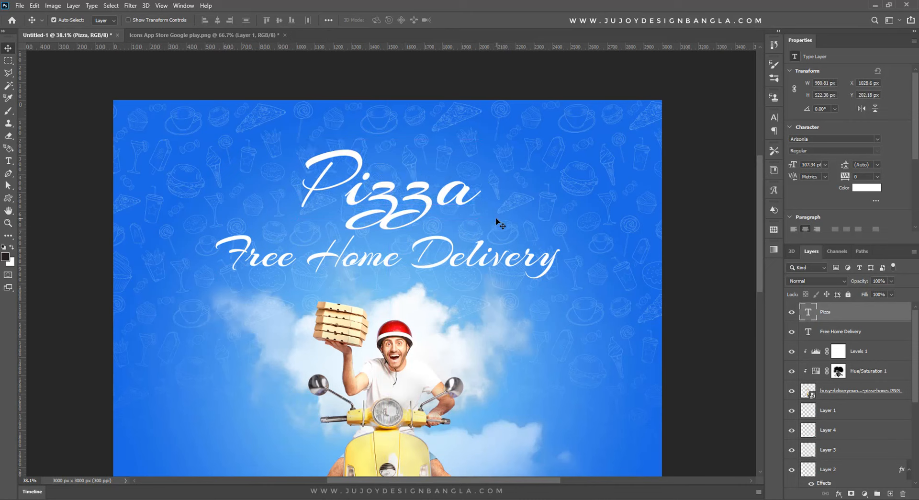
Apply a black Drop Shadow to the Pizza text with 24% opacity, 90° angle, 12 px distance, 10% spread and 10 px size.
right_click(857, 315)
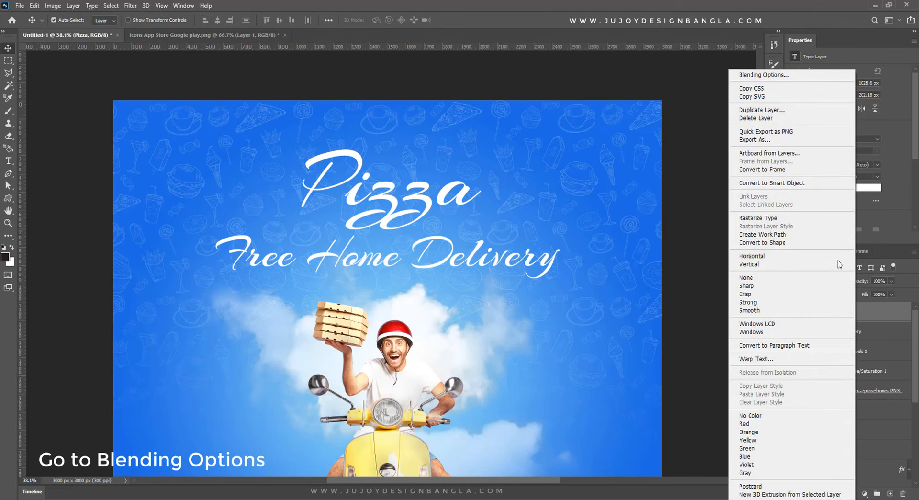
click(784, 76)
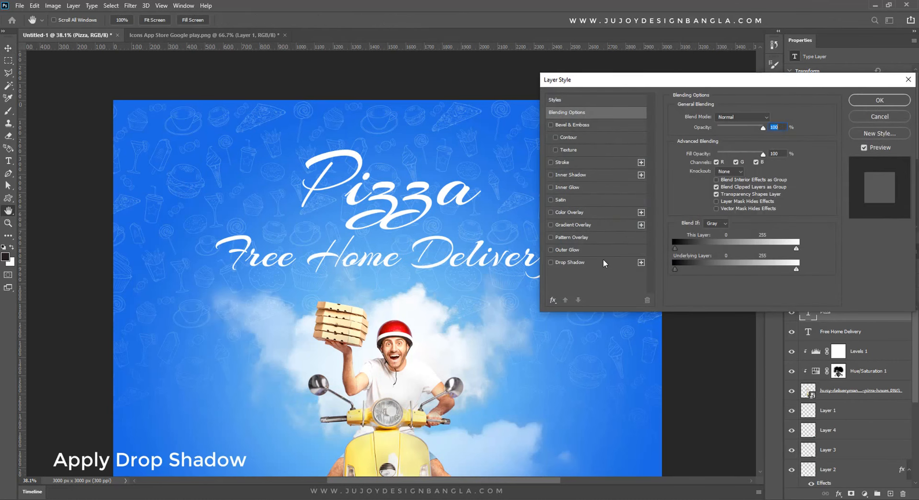
click(602, 261)
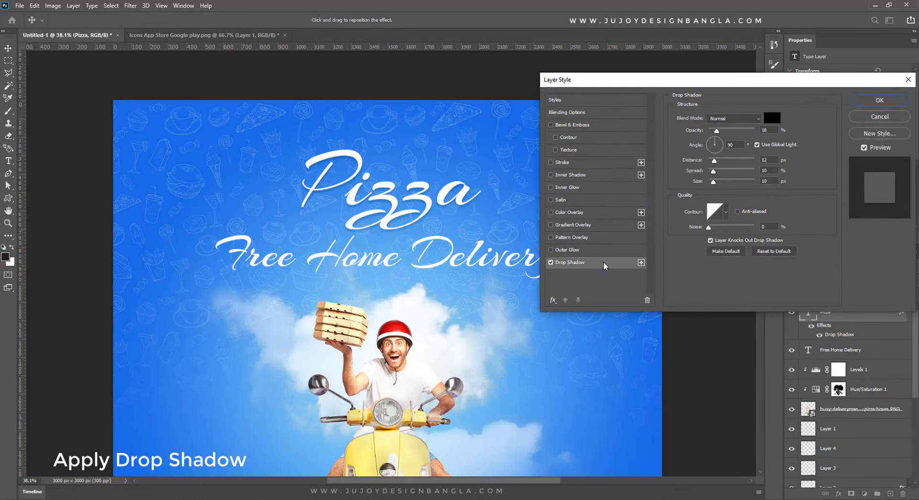
drag(717, 131, 720, 130)
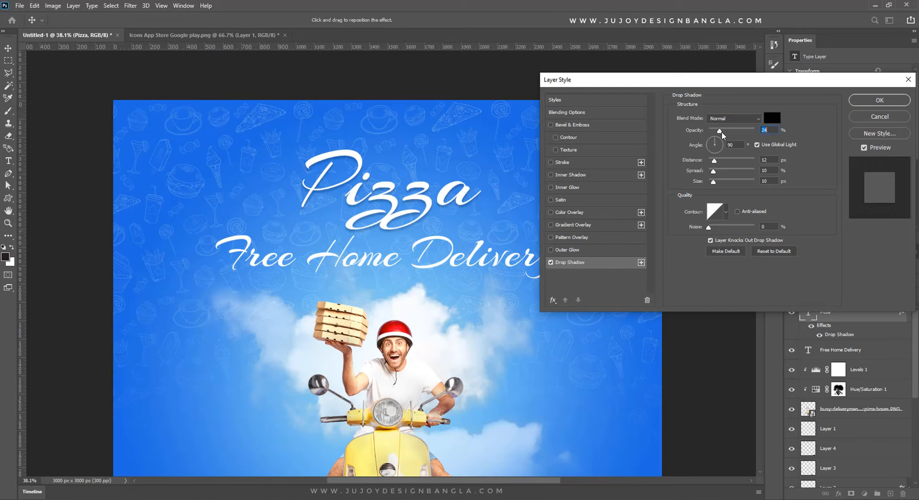
click(880, 100)
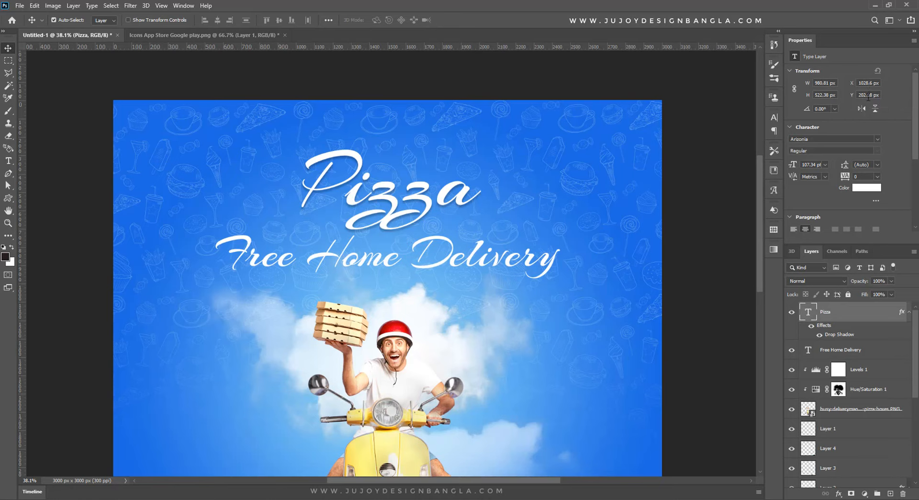
Apply a black Drop Shadow to the "Free Home Delivery" text with 24% opacity, 90° angle, 10% spread and 10 px size, slightly adjusting its distance.
click(446, 241)
right_click(852, 338)
click(762, 75)
click(602, 261)
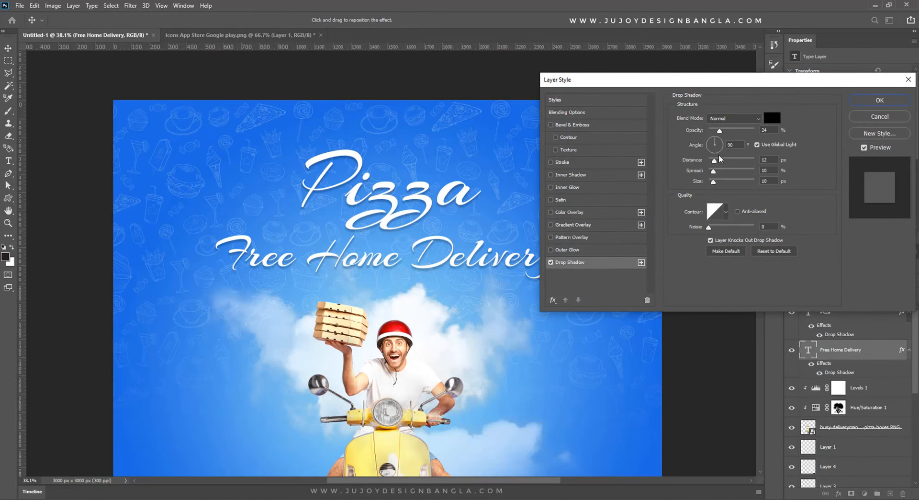
drag(716, 162, 715, 163)
click(879, 100)
Create a new empty layer above the Pizza text layer.
key(ctrl+0)
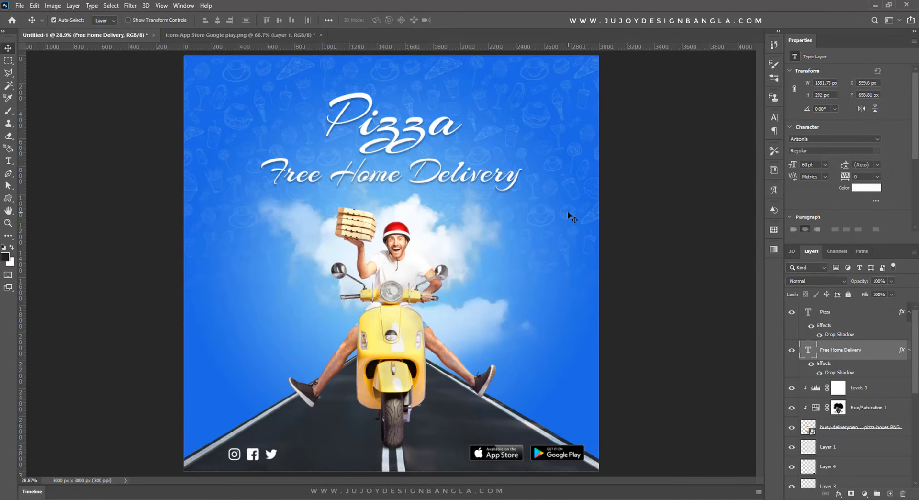
click(814, 316)
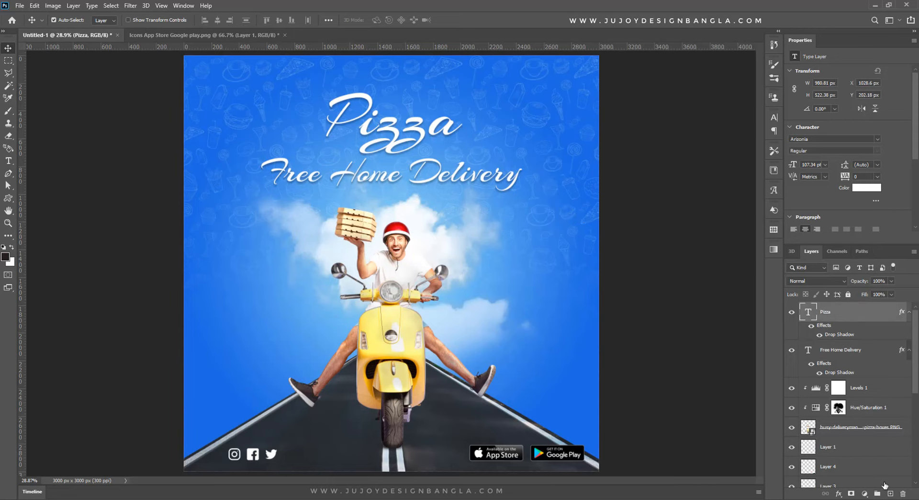
key(ctrl+v)
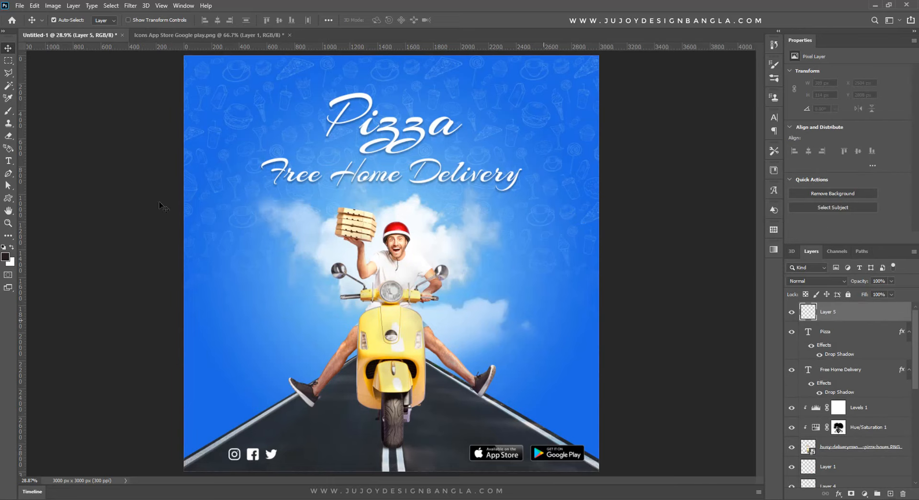
Add the text "/social.com" in white Arizonia beside the Twitter icon at the lower edge of the design.
click(13, 163)
scroll(306, 437, up, 3)
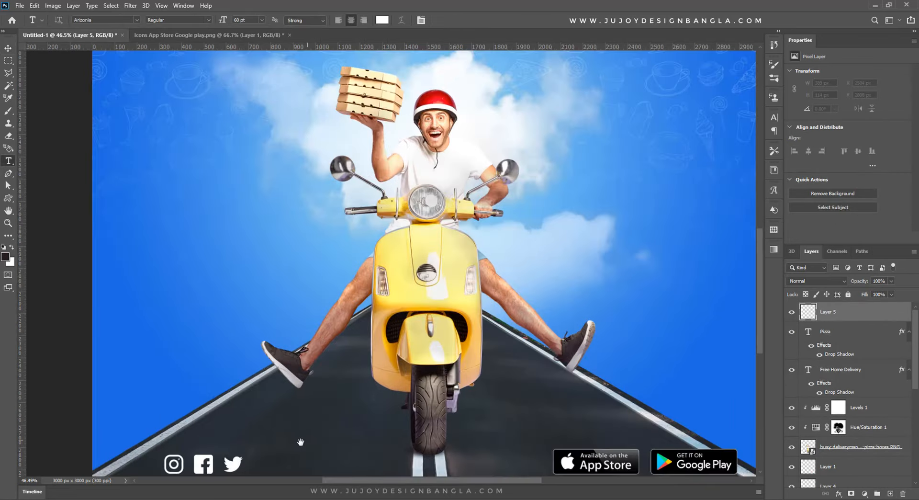
scroll(312, 383, down, 3)
click(287, 302)
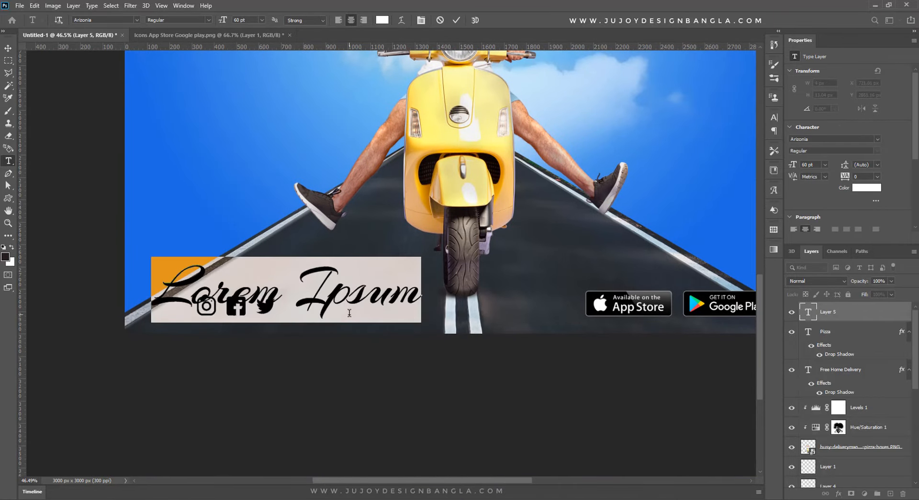
text(/)
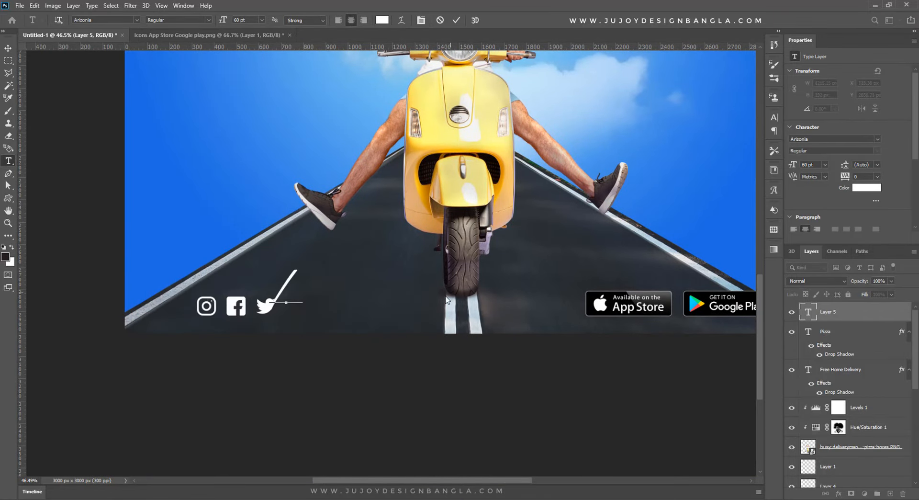
drag(336, 314, 341, 331)
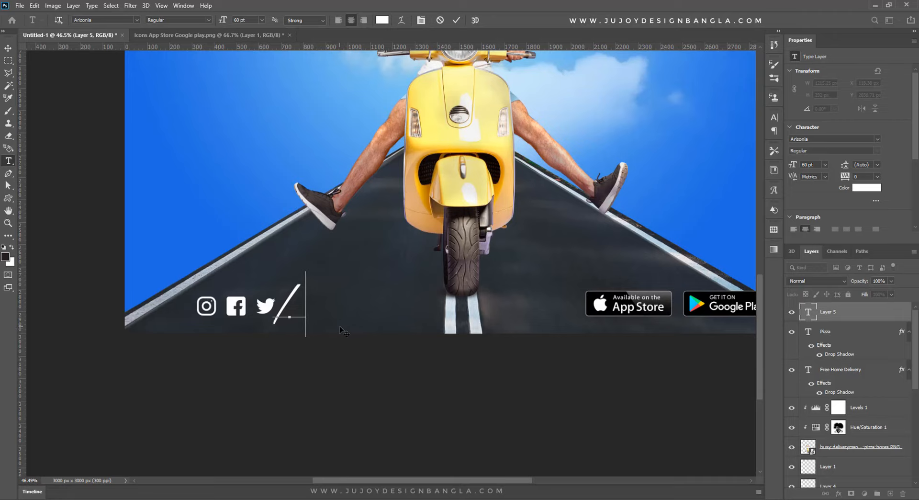
text(so)
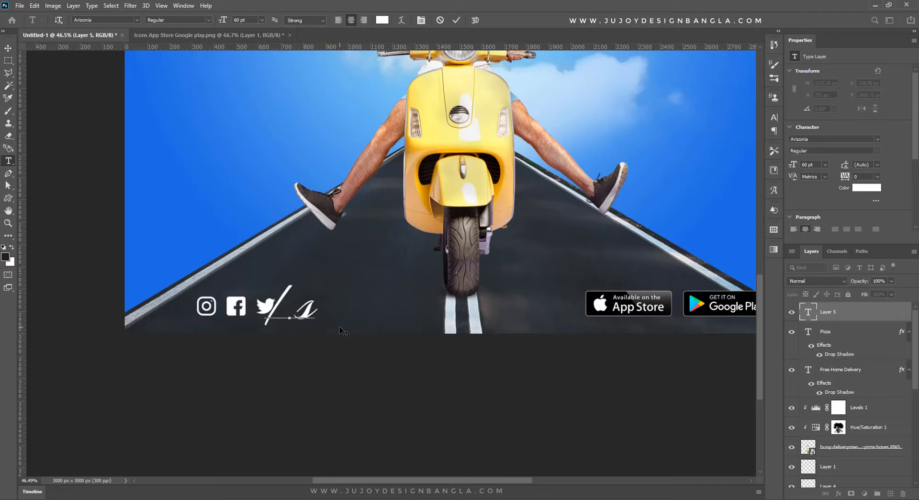
text(cial)
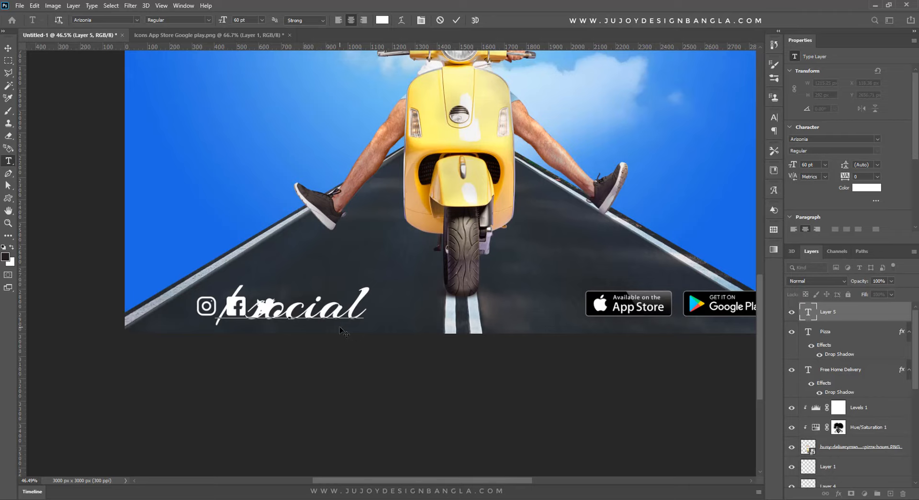
text(.com)
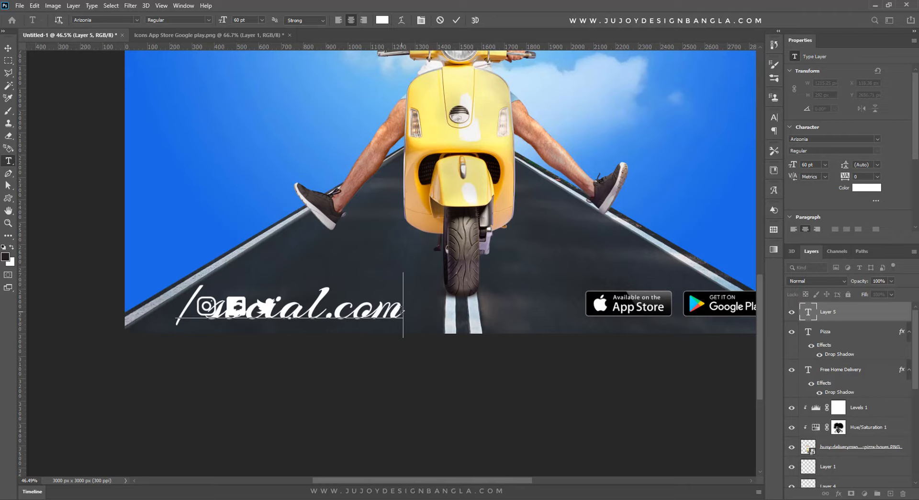
Set the "/social.com" text to 24 pt and place it right after the Twitter icon, at about X 674 px, Y 2817 px.
drag(405, 309, 174, 294)
click(261, 20)
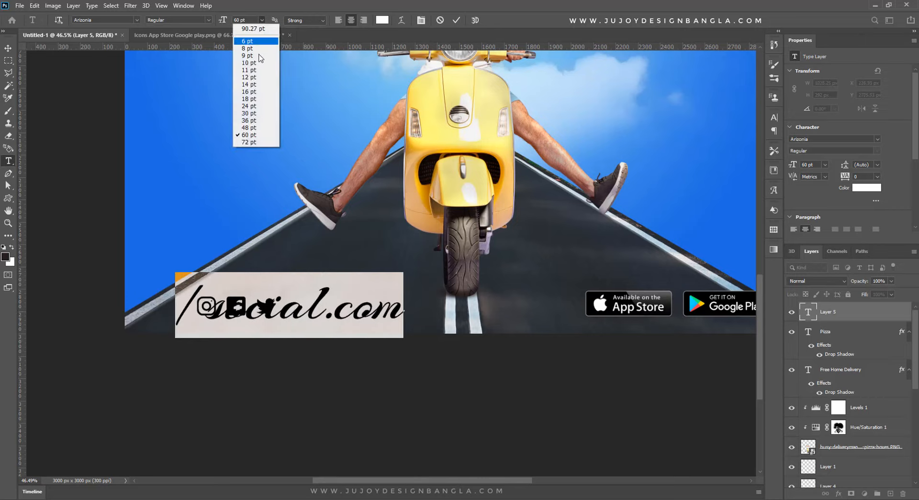
click(261, 106)
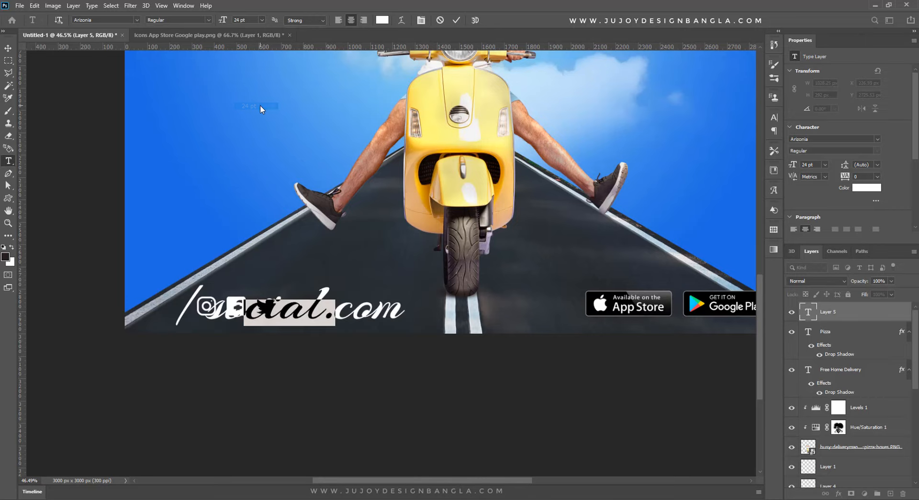
click(8, 49)
drag(302, 309, 333, 303)
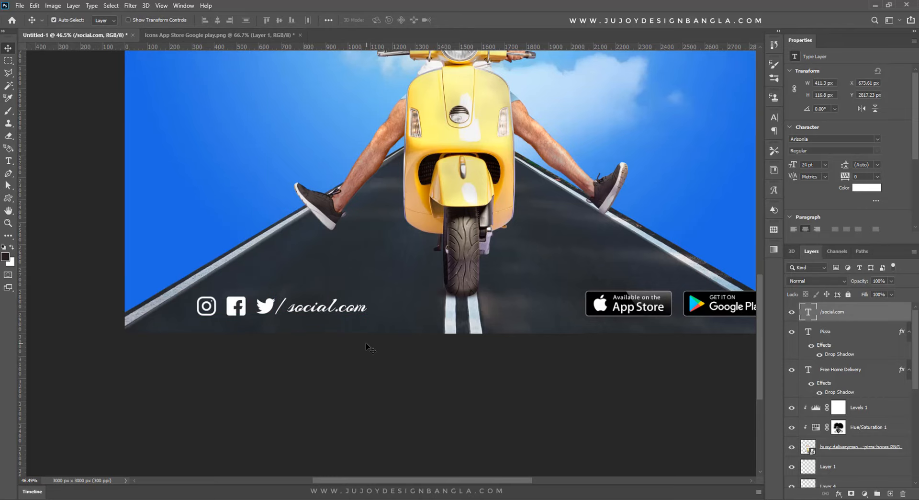
Draw a dark circle about 366 px in diameter with the Ellipse tool on the blue background left of the scooter.
scroll(370, 348, down, 4)
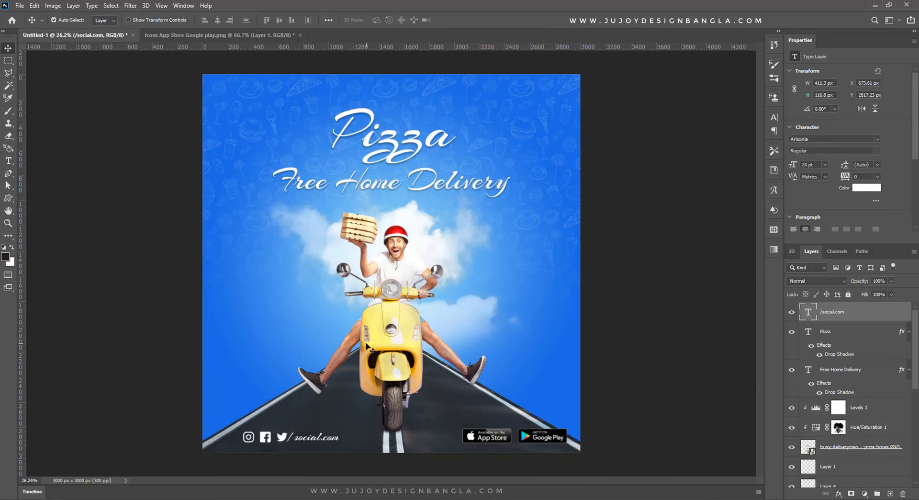
key(u)
right_click(8, 198)
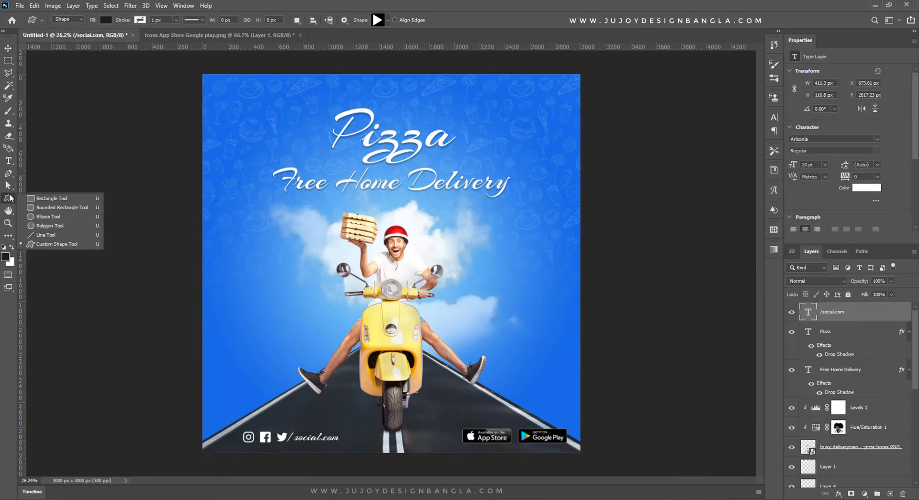
click(71, 217)
scroll(255, 262, up, 2)
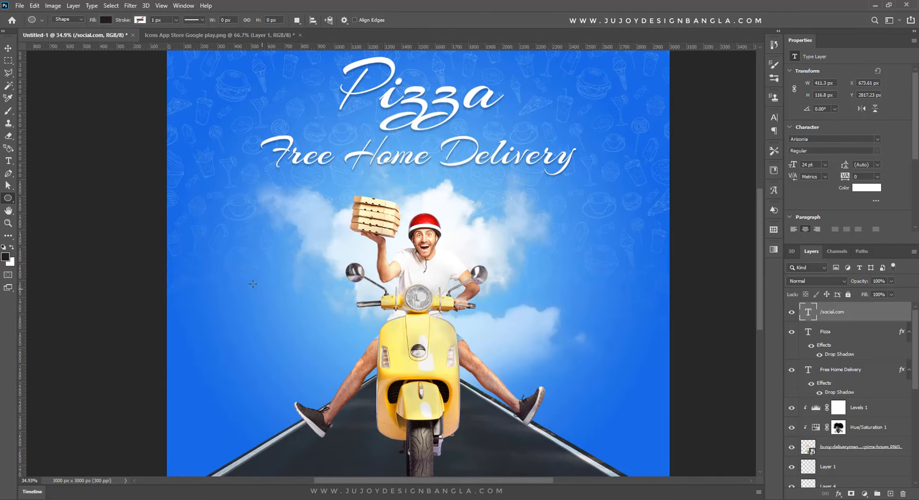
drag(220, 250, 286, 312)
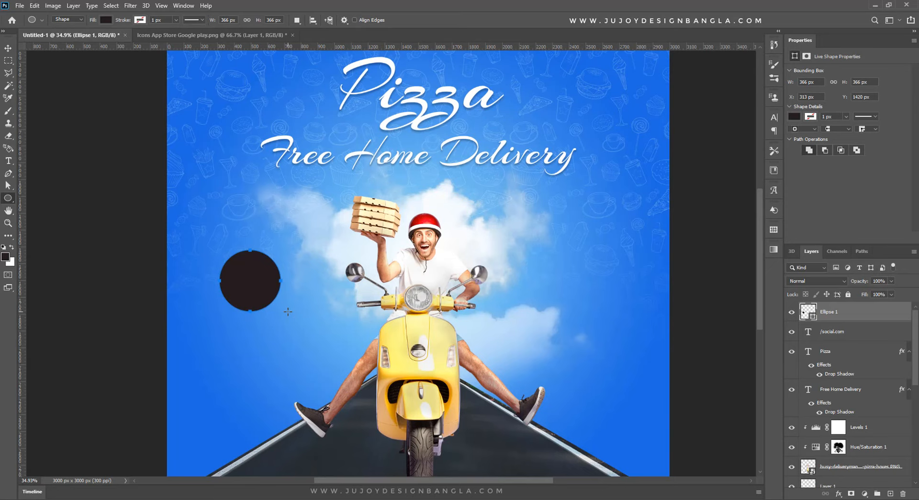
Give the circle a white dotted stroke 15.6 px wide.
click(142, 21)
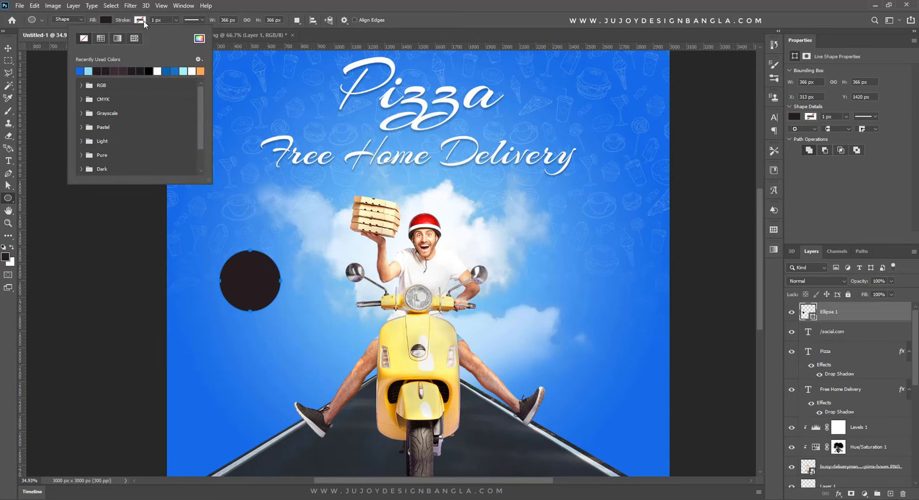
click(156, 71)
click(203, 19)
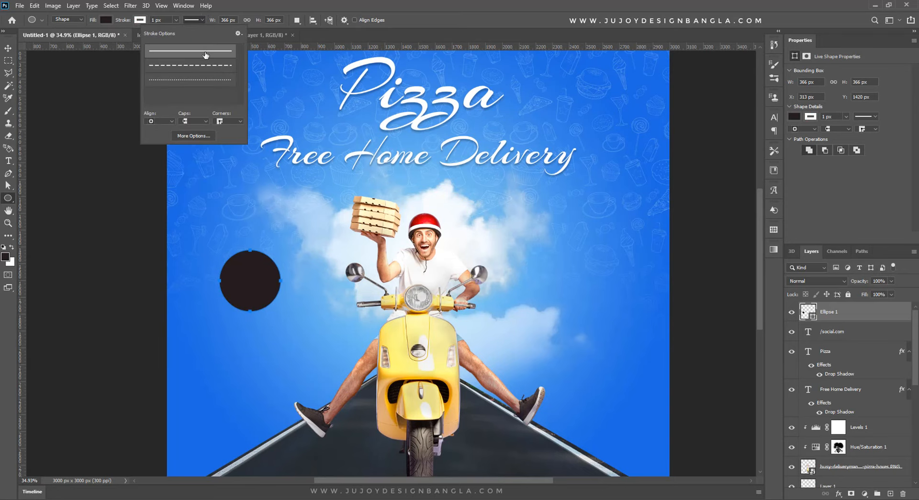
click(203, 80)
click(176, 19)
drag(175, 31, 179, 32)
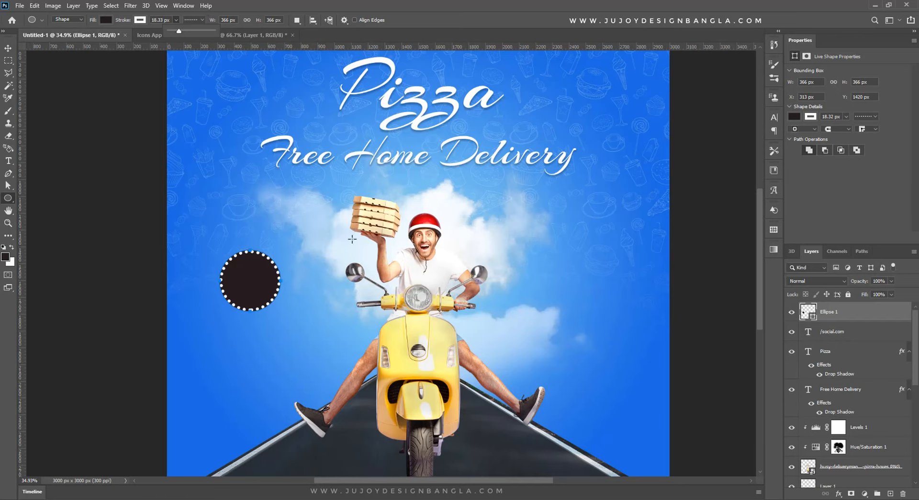
scroll(266, 267, up, 5)
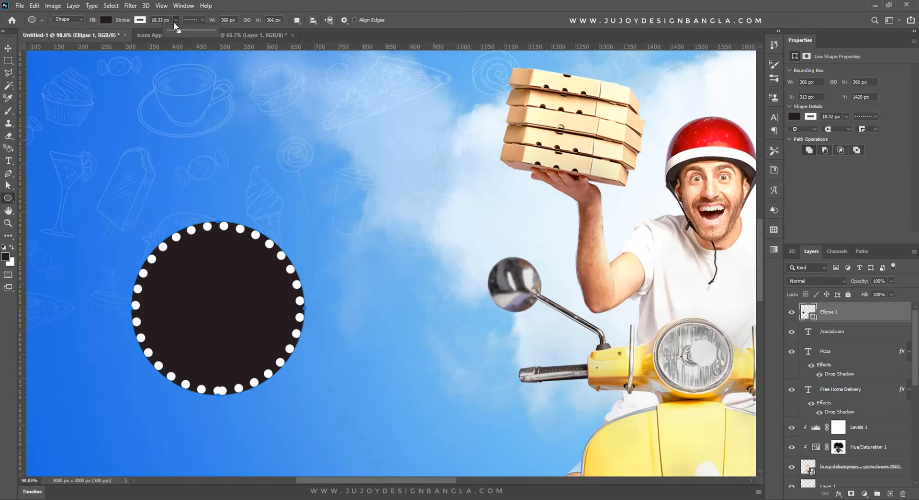
drag(175, 29, 181, 33)
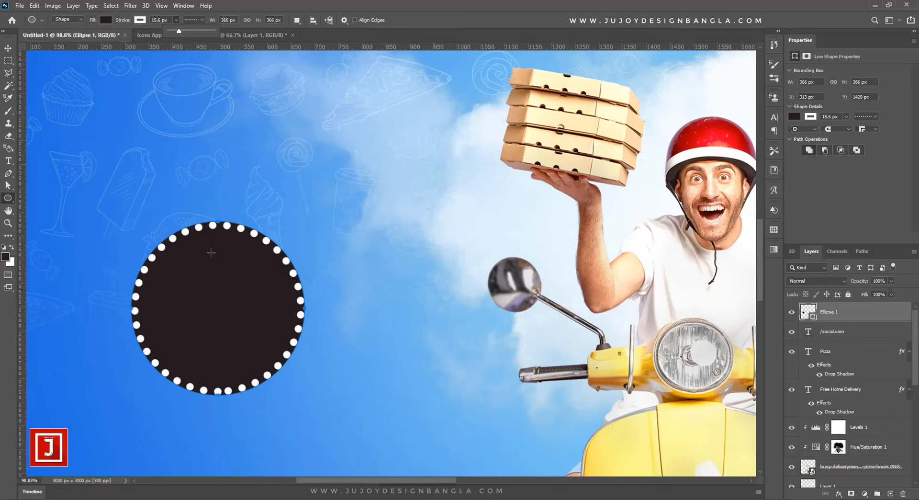
Remove the fill of the dotted circle so only its stroke remains.
click(106, 20)
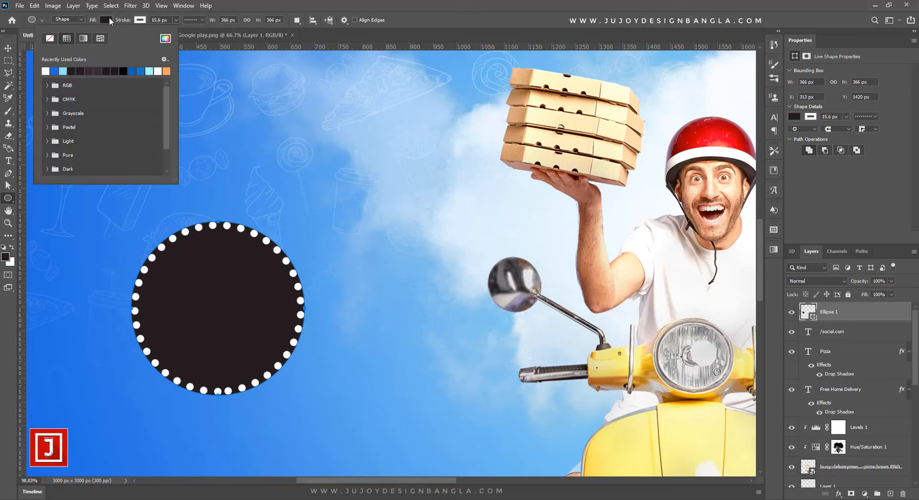
click(41, 38)
click(515, 267)
Draw a dark circle about 340 px in diameter on a layer beneath the dotted ring and position it inside the ring.
key(alt+bracketleft)
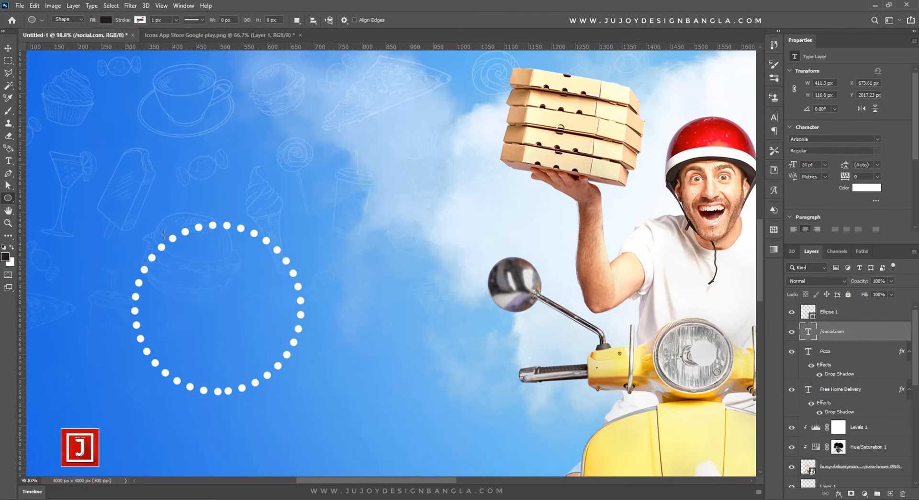
drag(214, 311, 297, 399)
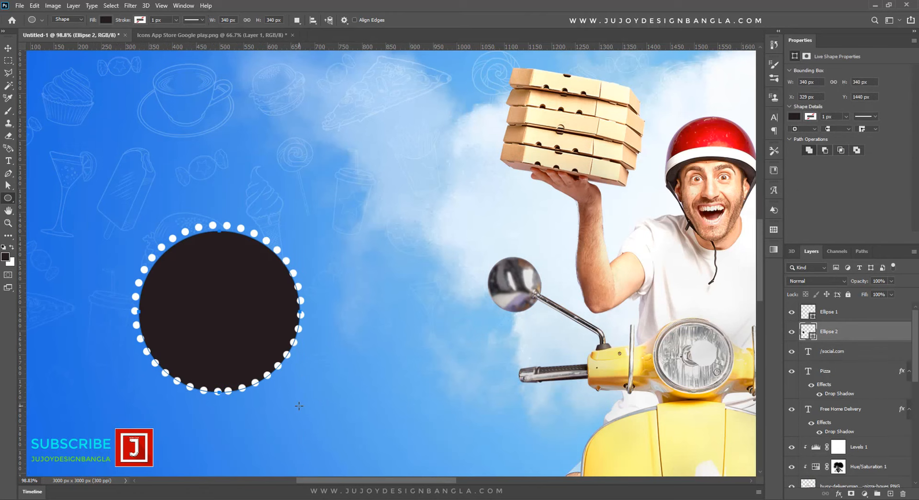
key(v)
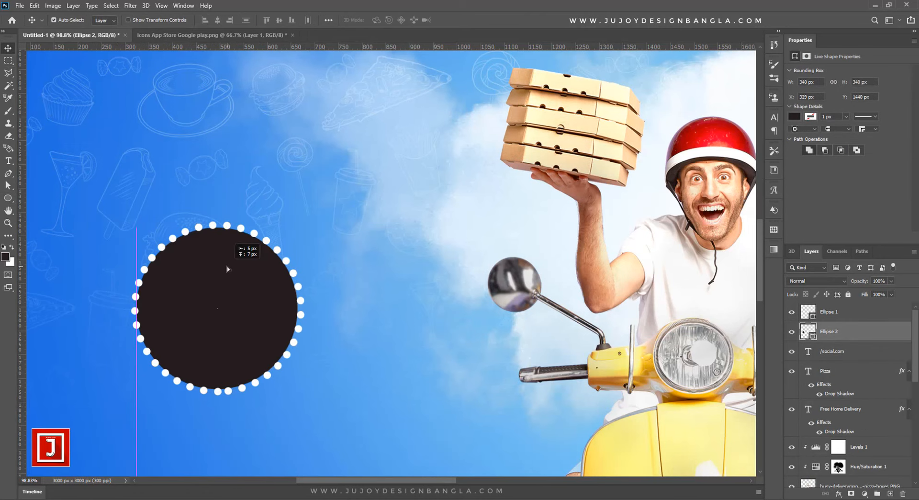
drag(229, 271, 227, 266)
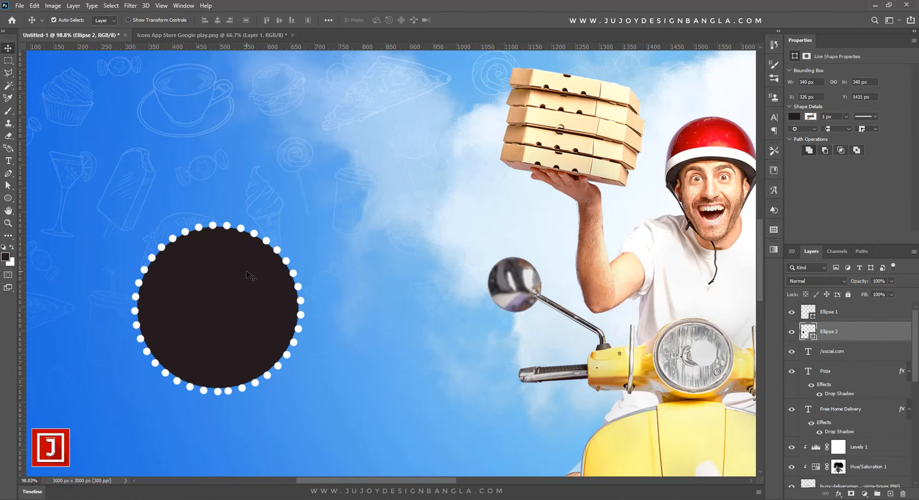
Enlarge the dark circle to about 352 px and nudge it down to line up with the dotted ring.
scroll(247, 277, up, 5)
key(ctrl+t)
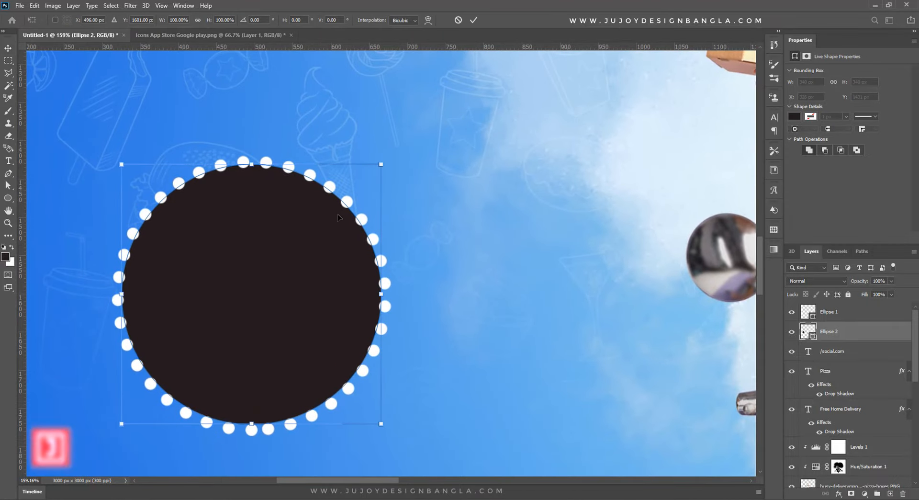
drag(381, 164, 384, 162)
key(Down)
key(Down)
key(Down)
key(Down)
key(Down)
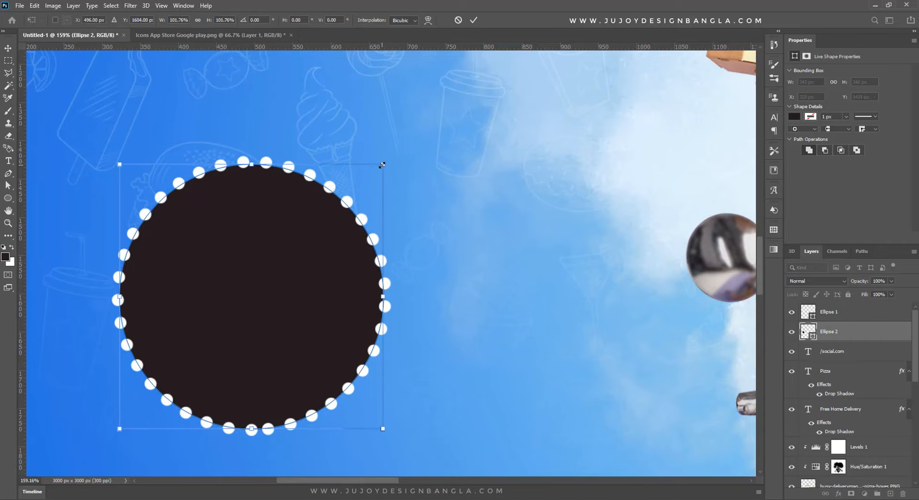
drag(383, 165, 385, 163)
key(Return)
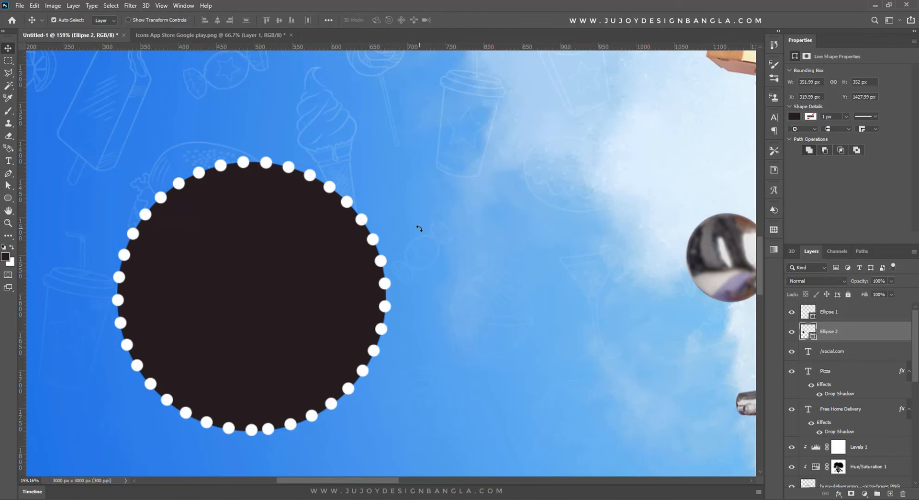
Move the dark circle's layer above the dotted ring and scale the circle down to about 345 px.
drag(831, 331, 831, 307)
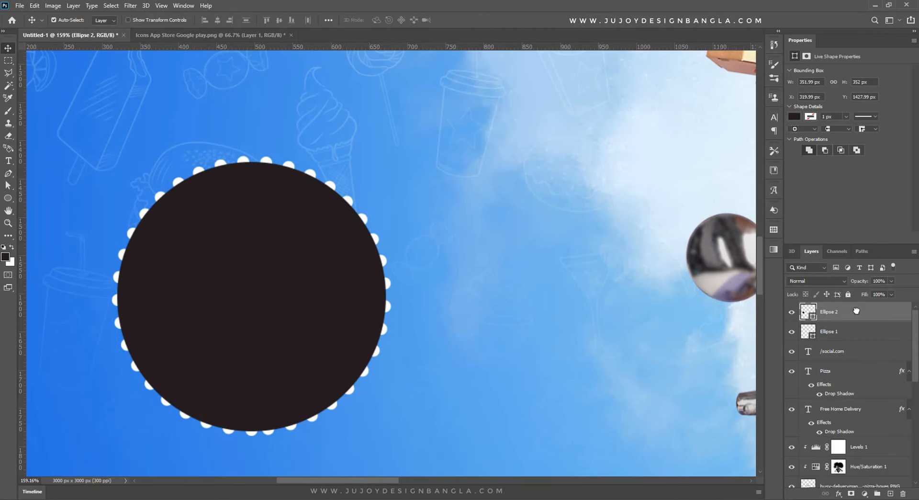
scroll(453, 295, down, 1)
scroll(454, 295, down, 12)
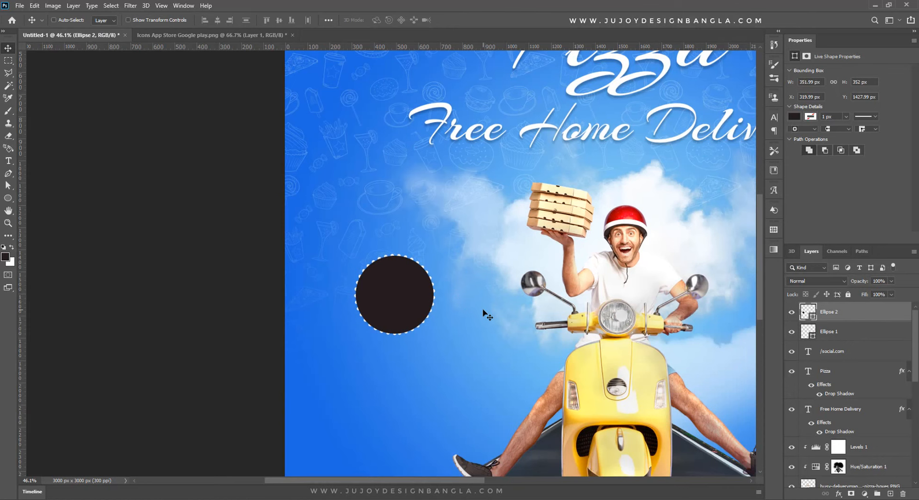
scroll(454, 301, up, 8)
key(ctrl+t)
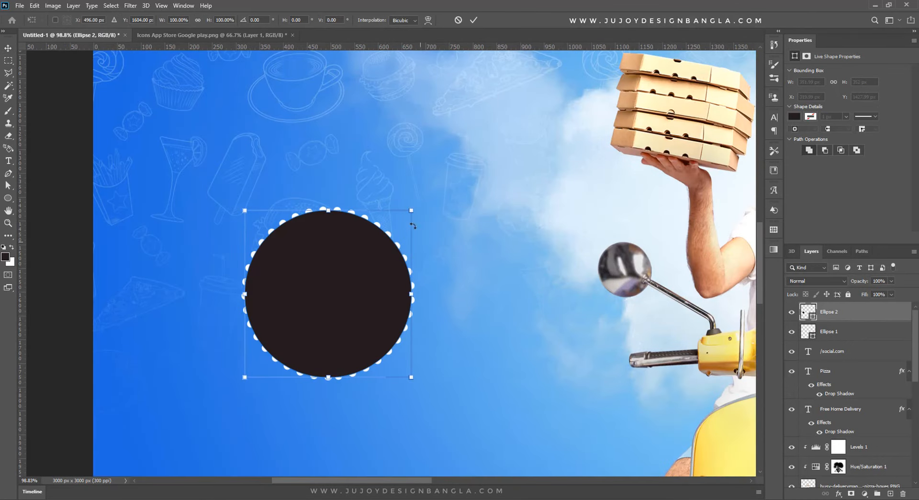
drag(412, 209, 409, 206)
key(Return)
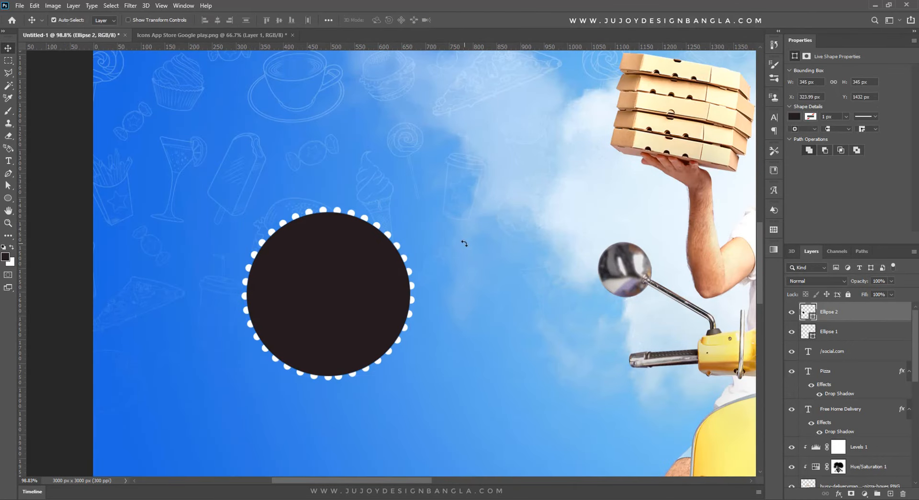
Select the dark circle and the dotted ring and move both slightly down and closer to the scooter.
scroll(464, 243, down, 7)
scroll(465, 246, down, 5)
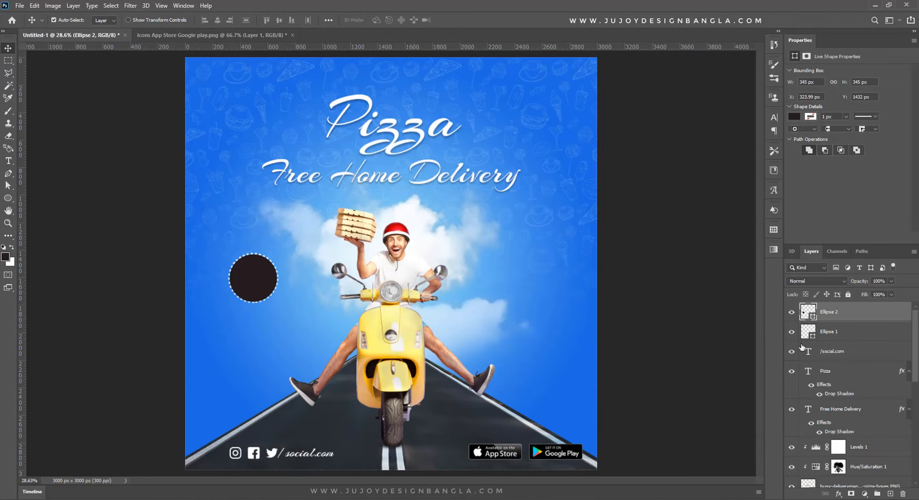
ctrl+click(843, 335)
drag(265, 287, 288, 299)
Add a white 24 pt text reading "10%" on a new layer above the badge circle.
key(ctrl+shift+alt+n)
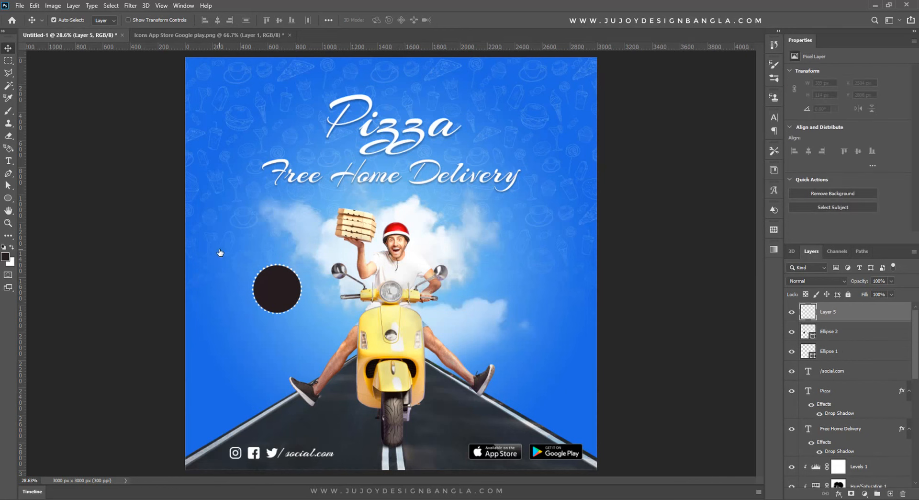
click(9, 161)
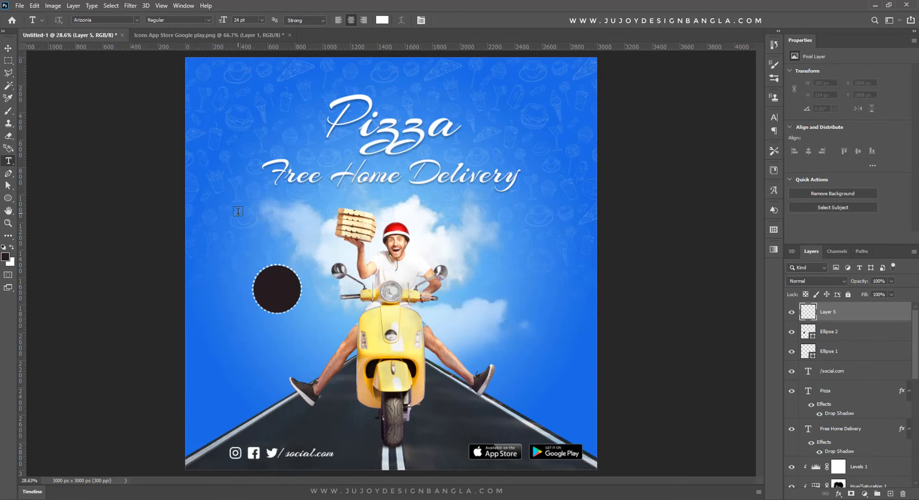
scroll(244, 214, up, 3)
click(244, 214)
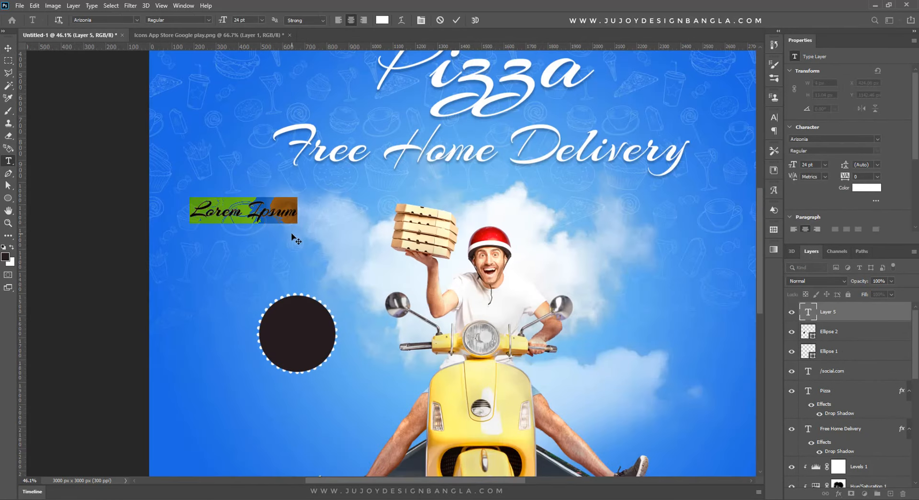
text(10%)
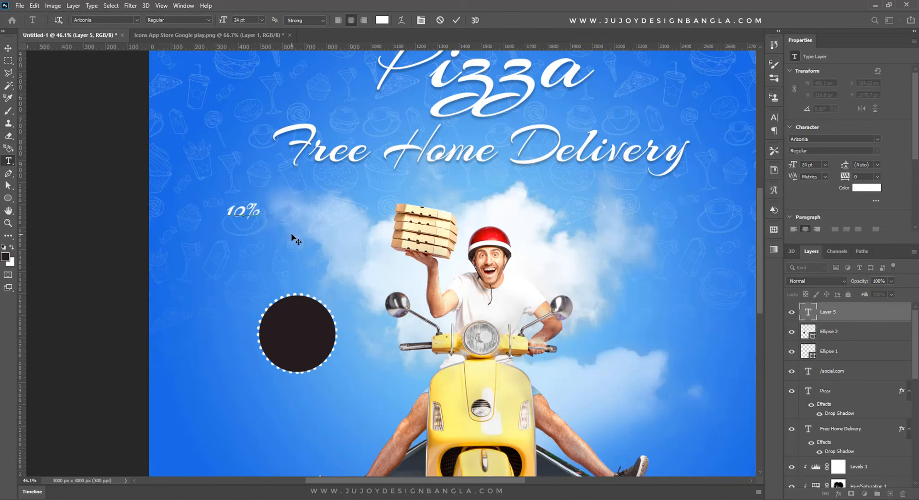
Set the font of the "10%" text to Impact.
key(ctrl+a)
click(135, 20)
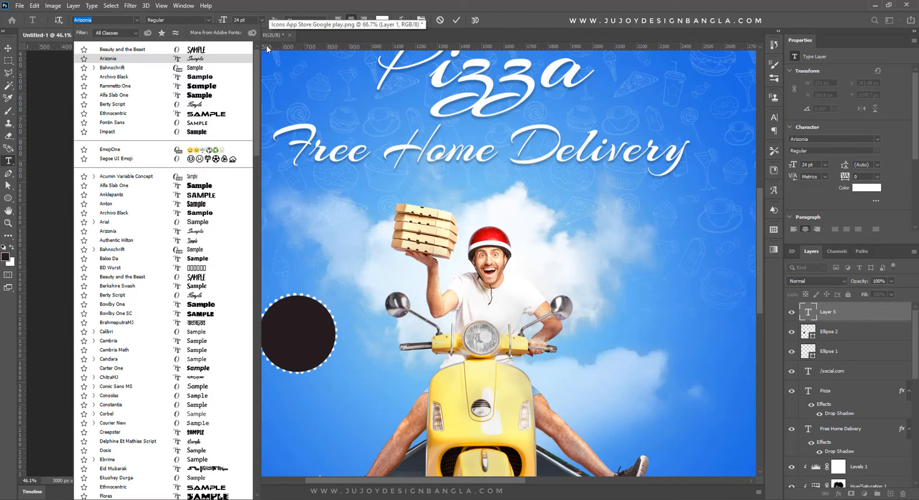
drag(255, 108, 257, 125)
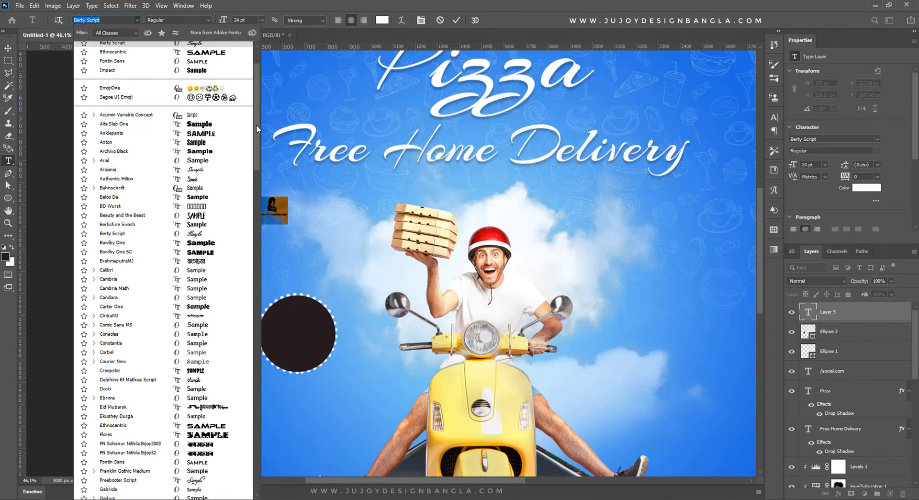
key(Down)
key(Down)
key(Down)
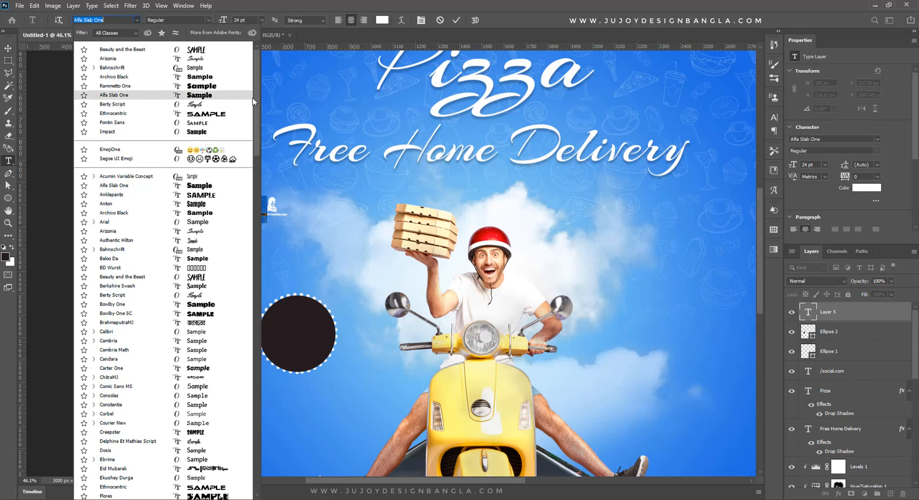
key(Return)
key(ctrl+Return)
key(v)
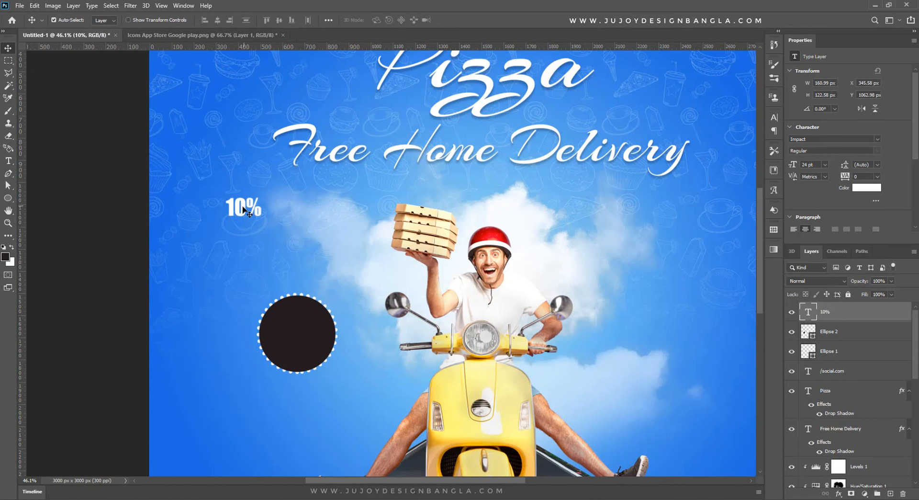
Move the "10%" text into the middle of the dark badge circle.
drag(243, 209, 297, 335)
scroll(347, 332, up, 5)
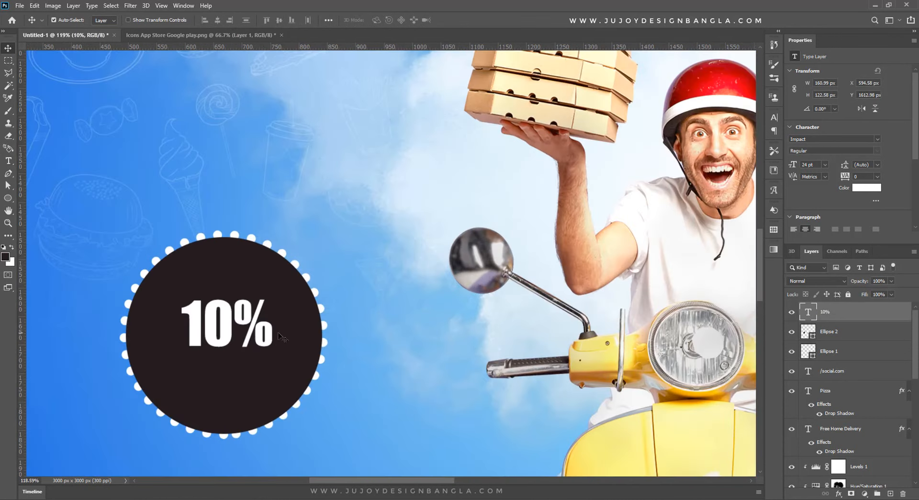
drag(231, 331, 234, 343)
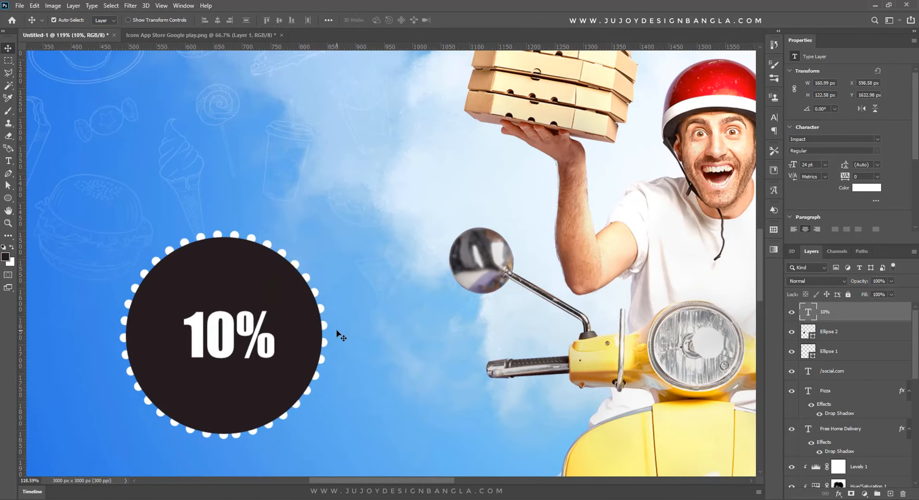
Add a 24 pt text reading "Off" above the badge and set its font to Bahnschrift.
click(8, 160)
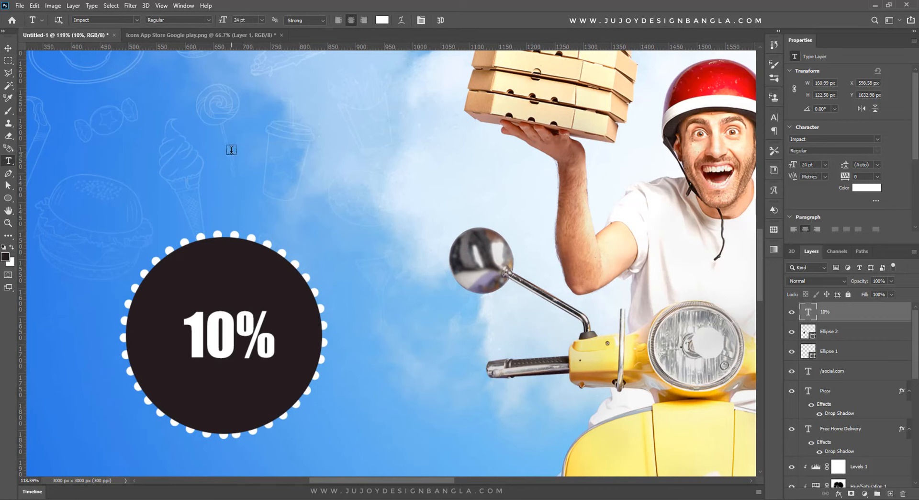
click(231, 149)
text(Off)
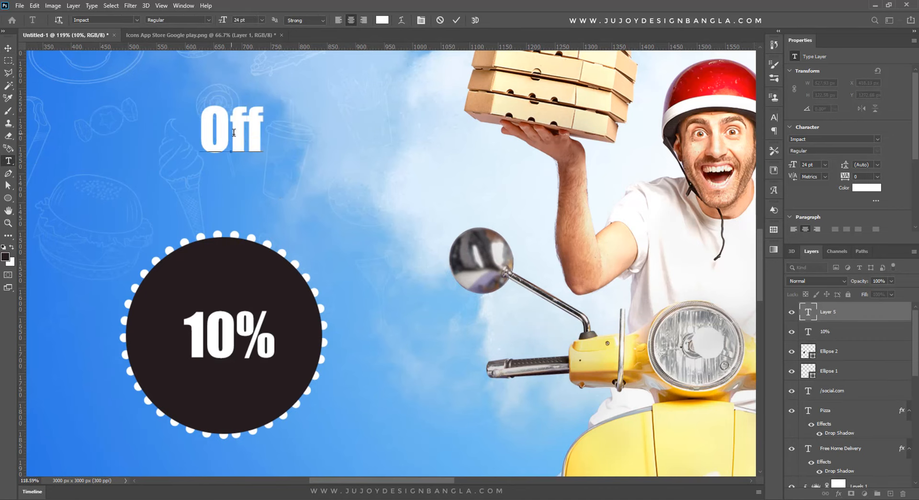
drag(263, 133, 203, 125)
click(137, 20)
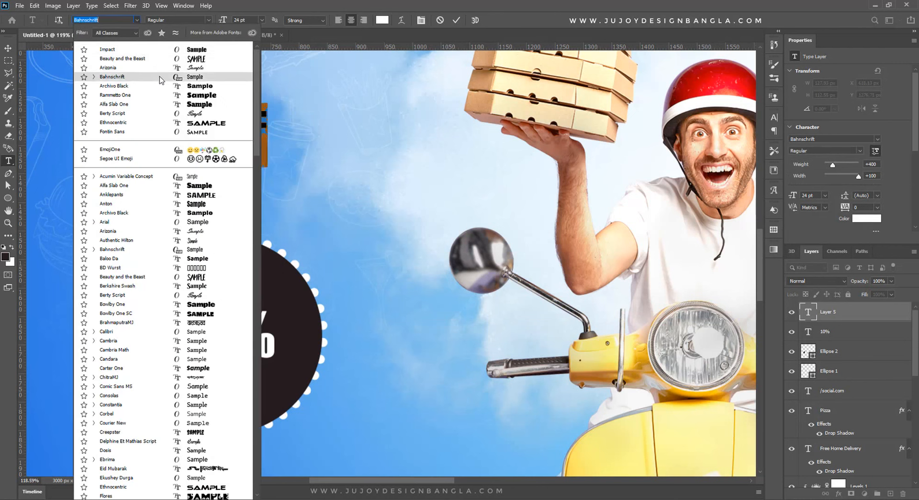
click(144, 76)
Place "Off" beneath "10%" in the badge and move both texts up to centre them in the circle.
click(8, 47)
drag(227, 138, 220, 394)
shift+click(840, 338)
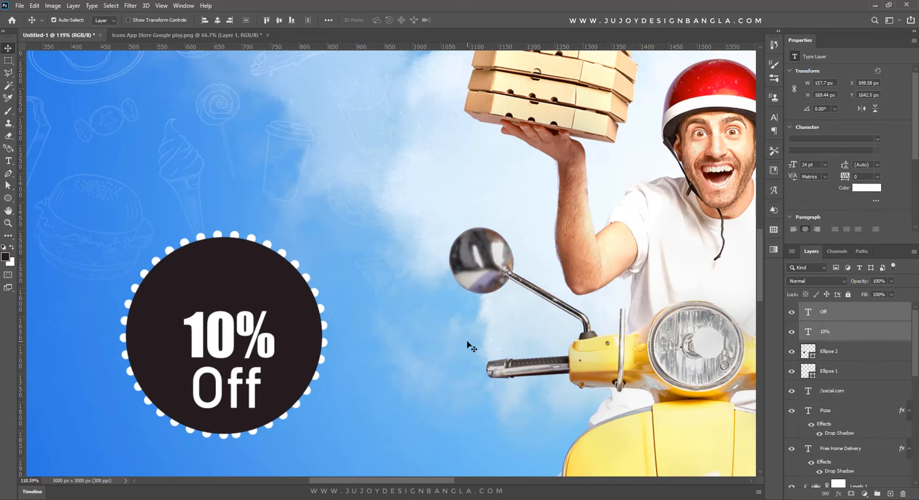
drag(233, 341, 230, 320)
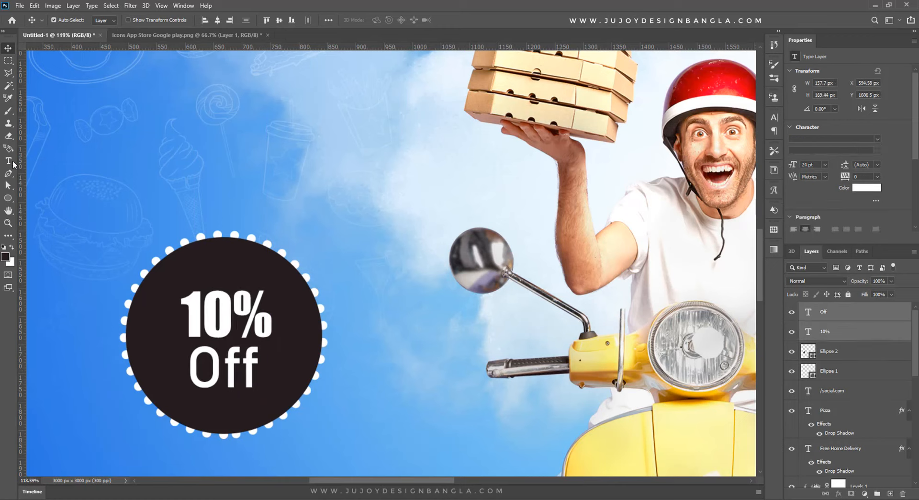
Change "Off" to "OFF", scale it to about 20.3 pt and align it under "10%" in the badge.
key(t)
drag(253, 368, 230, 367)
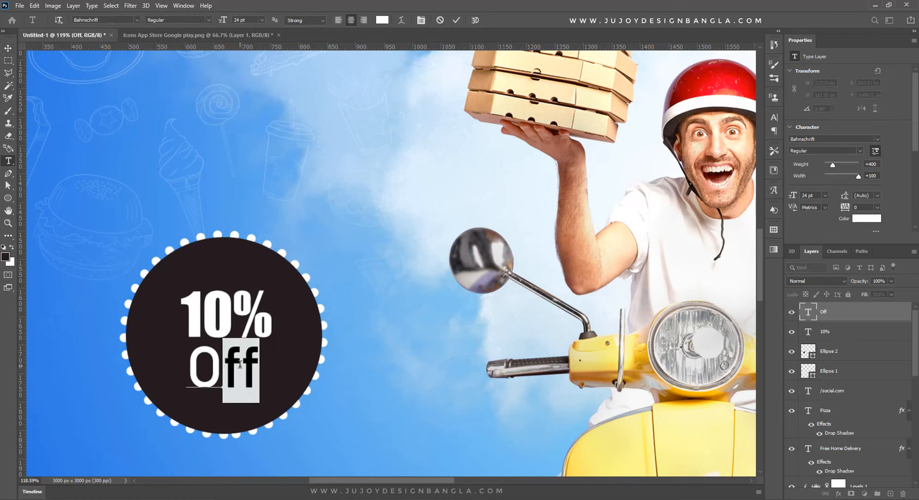
text(FF)
click(8, 48)
key(ctrl+t)
drag(272, 338, 257, 348)
drag(241, 377, 250, 371)
key(Return)
scroll(349, 366, down, 2)
key(ctrl+0)
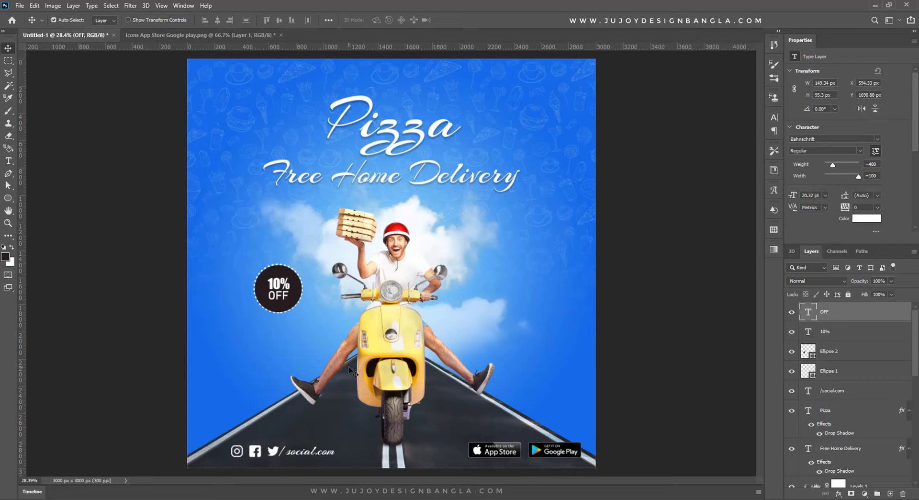
Add the text "20-30 MAY 2021" on a new layer below the discount badge.
click(891, 494)
click(8, 160)
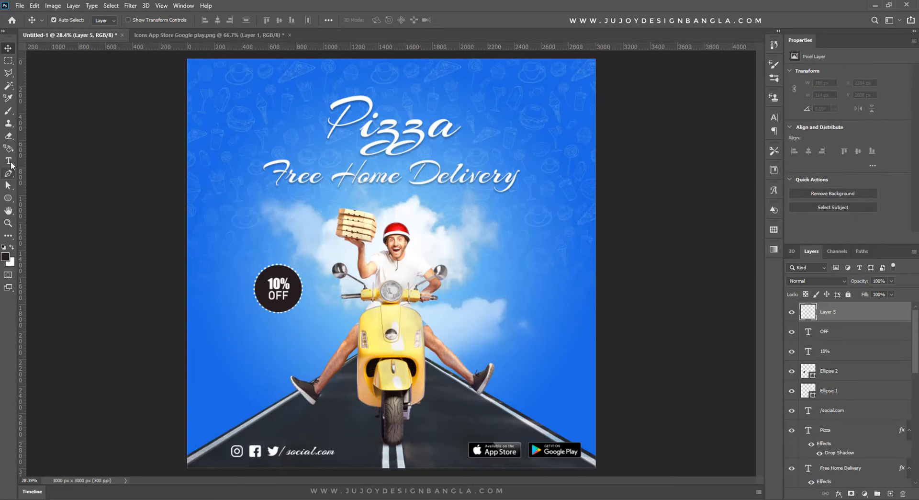
click(237, 329)
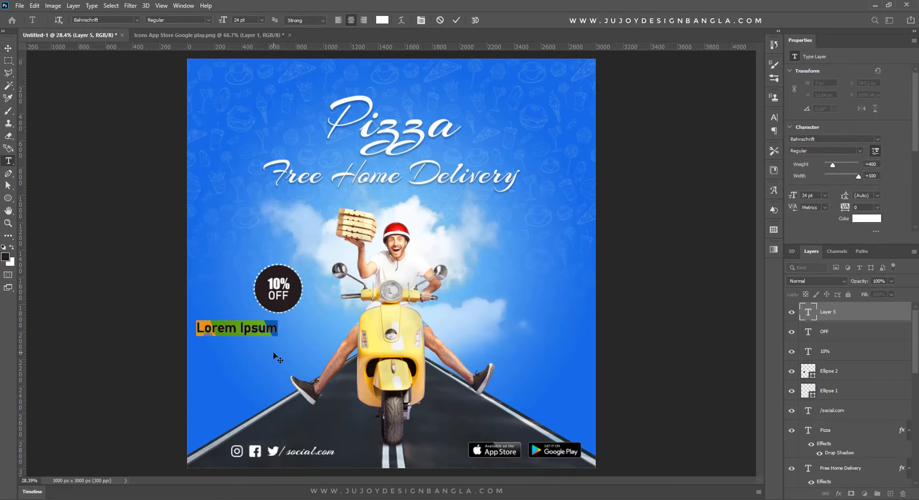
text(20)
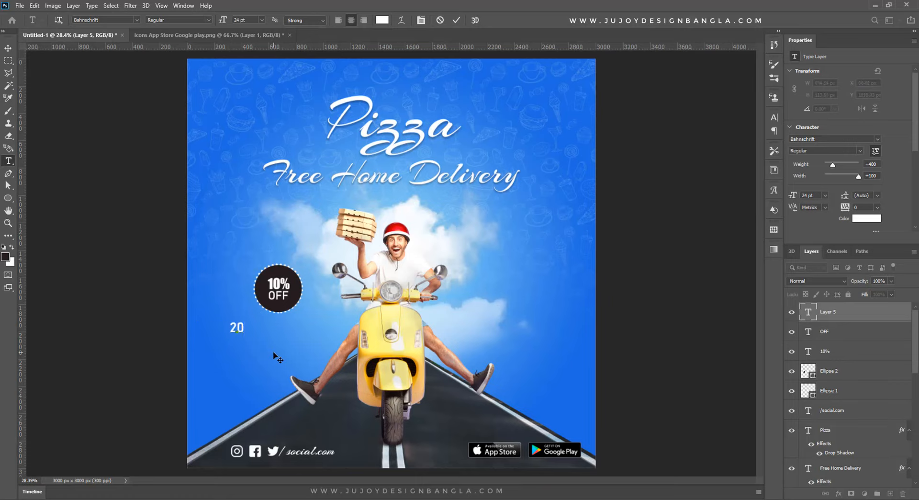
text(-30 MAY 2021)
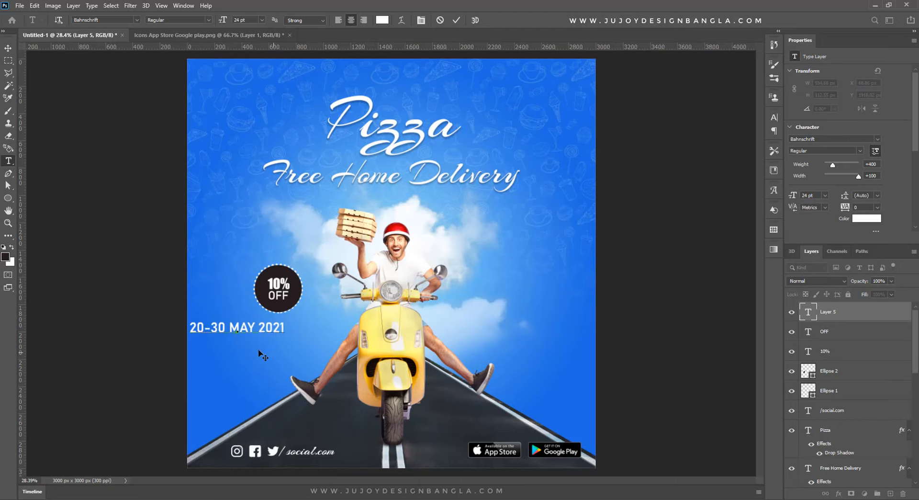
Scale the date text to about 13.3 pt and nudge it into place centred just below the badge.
click(7, 49)
key(ctrl+t)
mouse_move(284, 321)
mouse_down()
mouse_move(253, 331)
mouse_move(293, 320)
mouse_up()
key(Return)
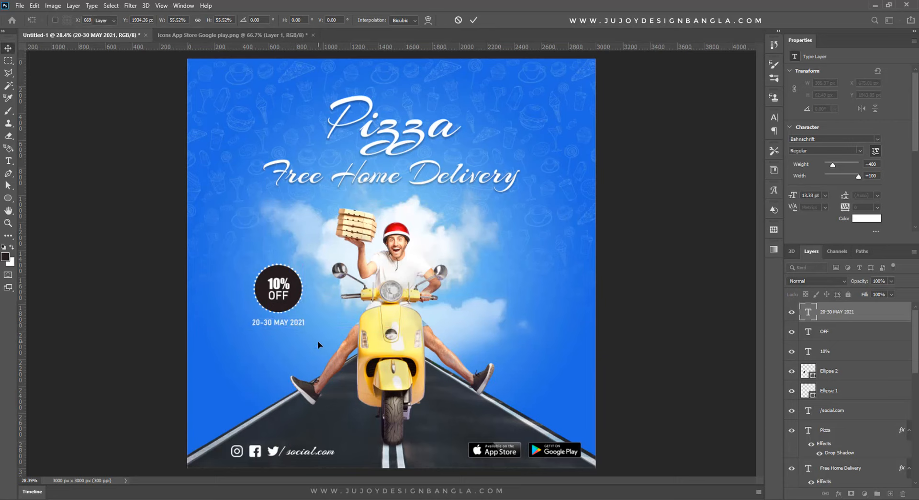
key(Left)
key(Left)
key(Left)
key(Left)
key(Left)
key(Left)
key(Left)
key(Left)
key(Up)
key(Up)
key(Up)
key(Up)
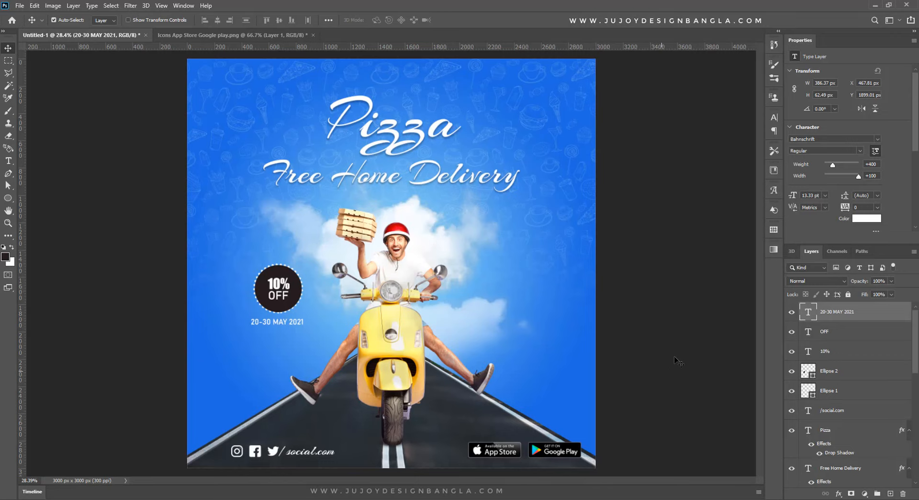
key(ctrl+minus)
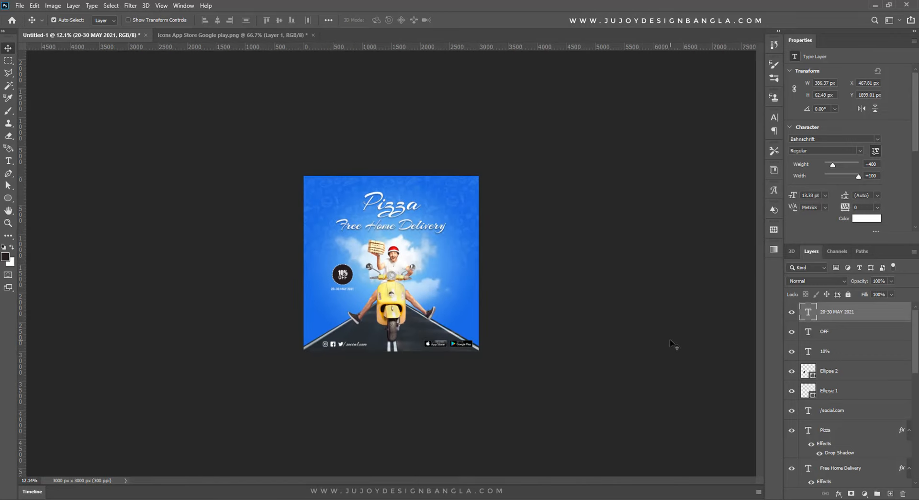
key(ctrl+0)
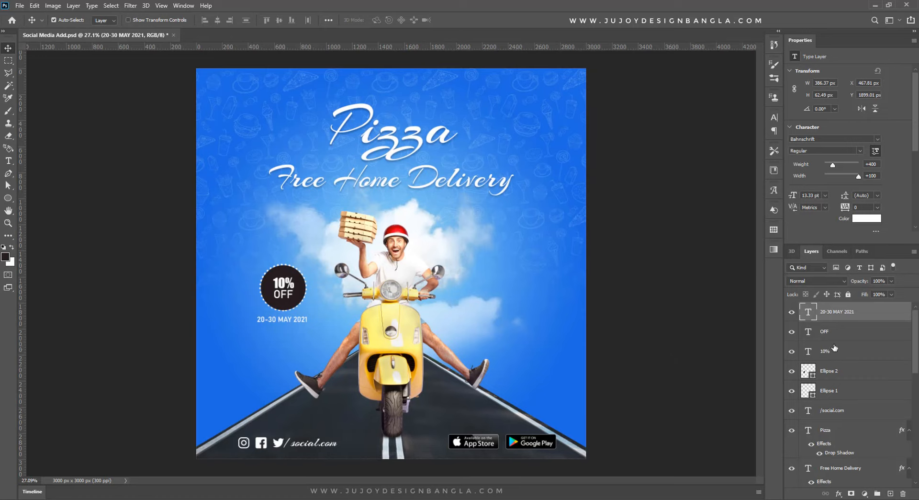
Stamp all visible layers into a new top layer and open the Camera Raw Filter on it.
key(ctrl+alt+shift+e)
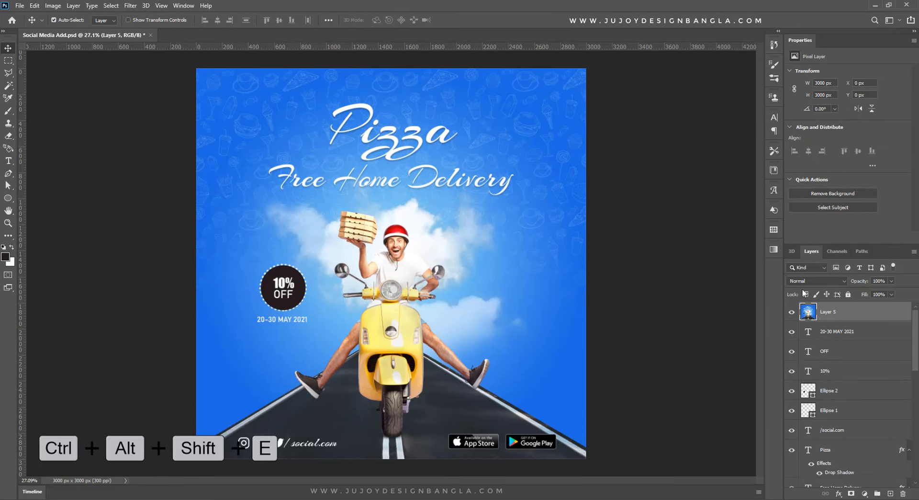
click(131, 7)
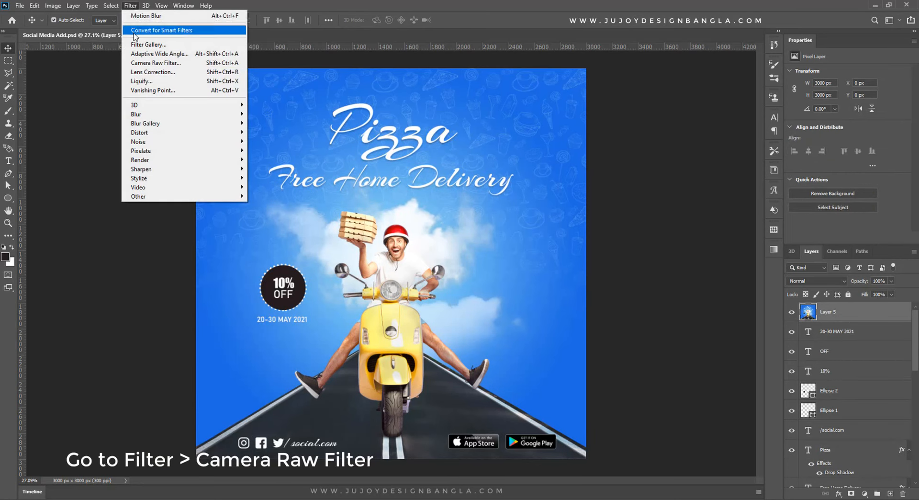
click(141, 62)
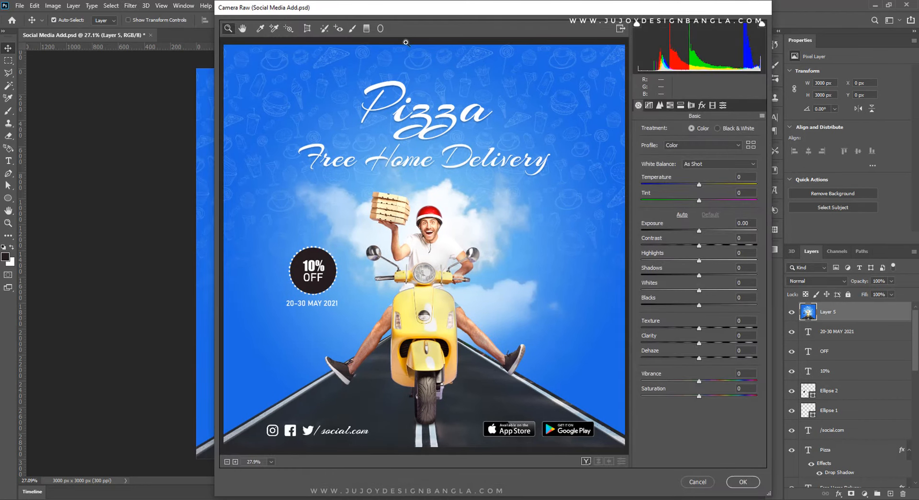
Set Vibrance to +16, Saturation to +13, Temperature to -8 and Tint to +9 in Camera Raw.
mouse_move(700, 381)
mouse_down()
mouse_move(714, 382)
mouse_move(708, 398)
mouse_move(708, 383)
mouse_up()
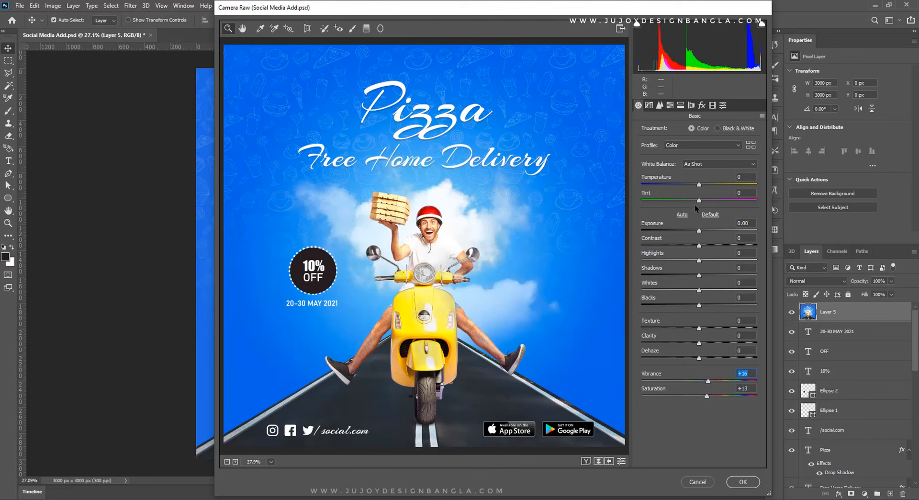
drag(700, 185, 705, 201)
Set Exposure to +0.15, Shadows to -17, Whites to +3, Blacks to +28 and Texture to +19, apply the filter and hide the rulers.
click(699, 228)
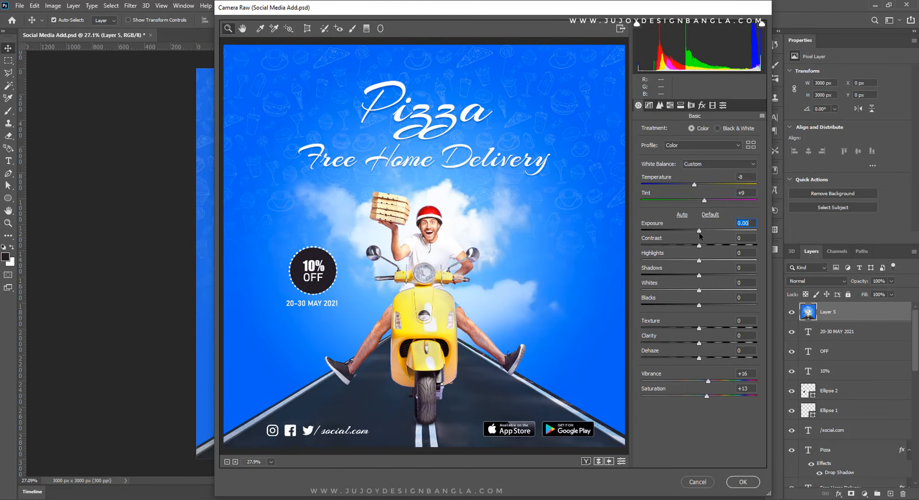
drag(699, 234, 701, 234)
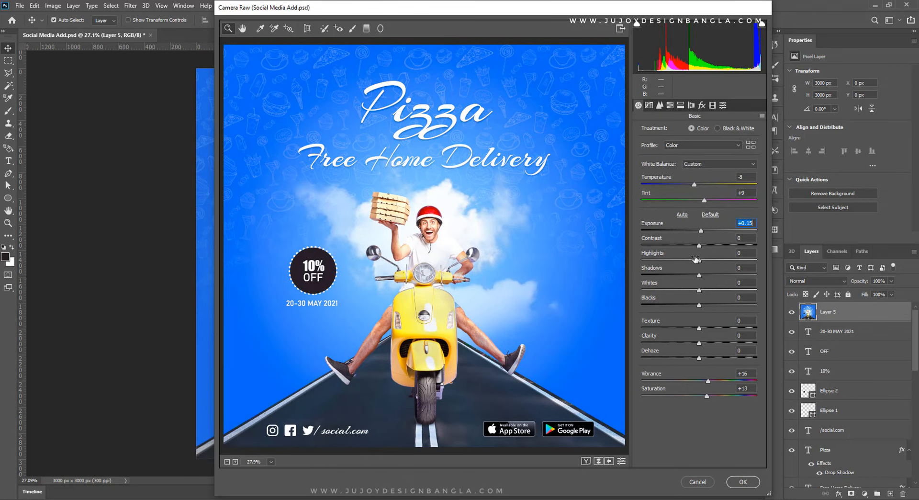
drag(700, 269, 712, 333)
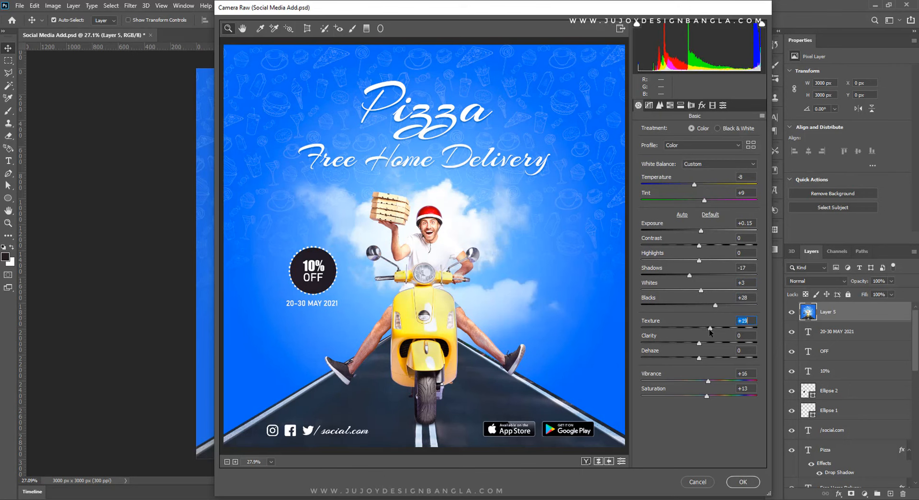
click(743, 481)
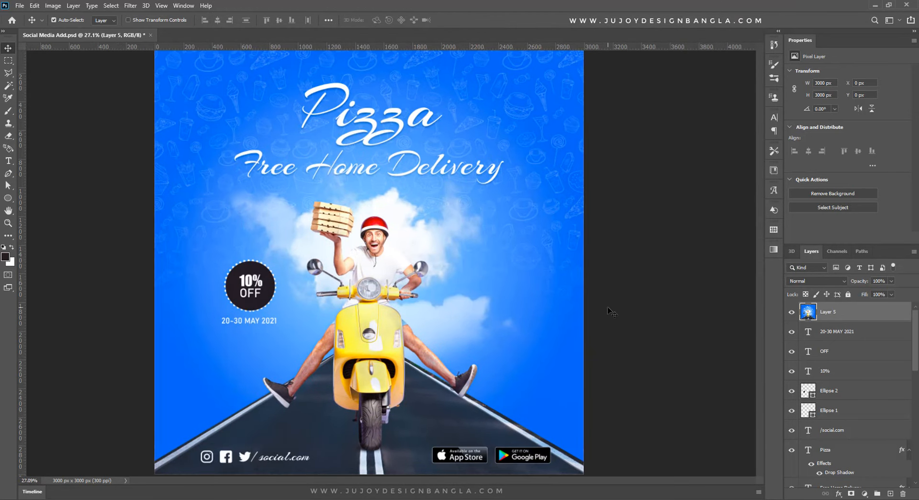
key(ctrl+r)
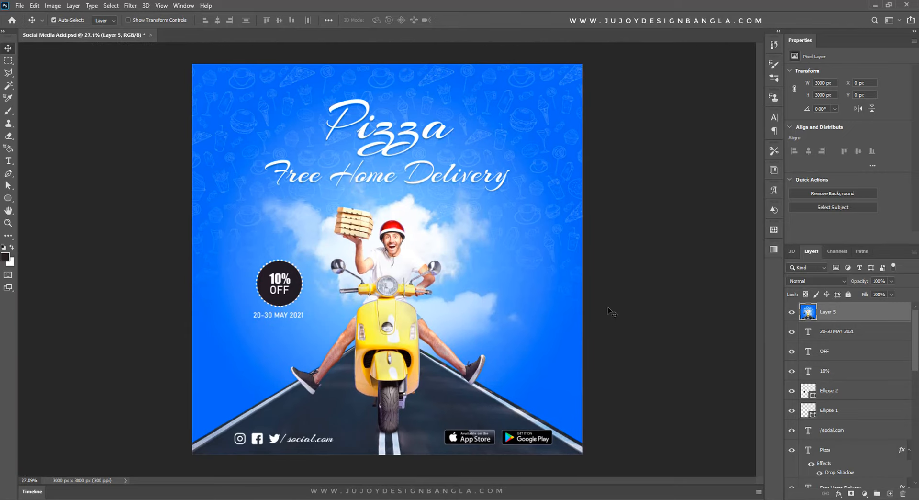